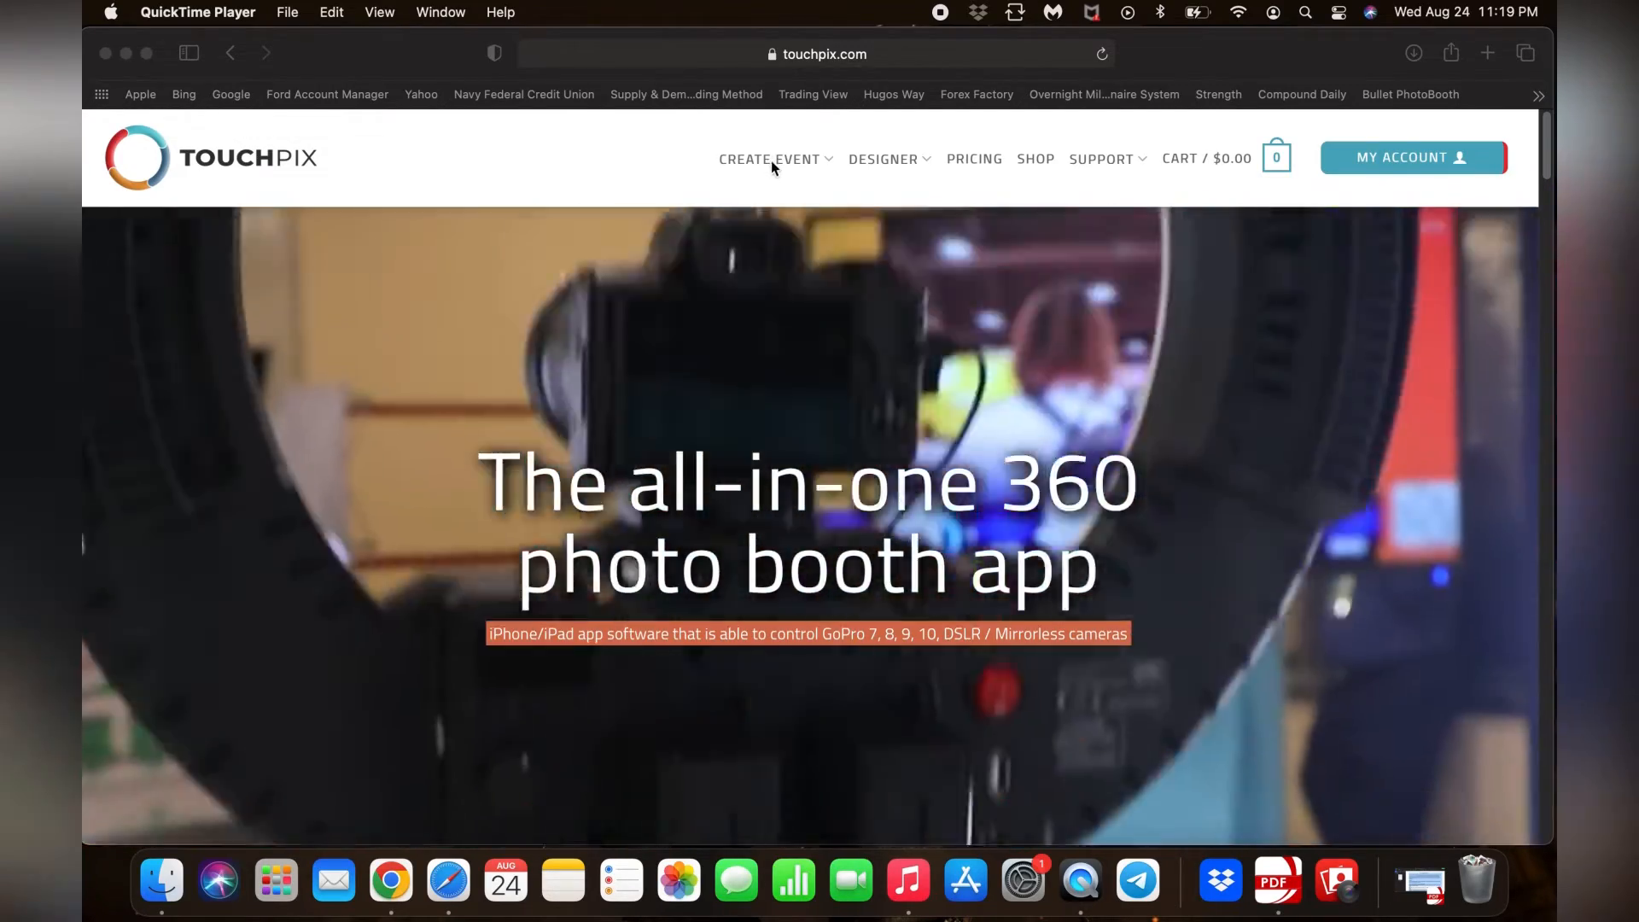
- Open the form for creating a custom event
left_click(772, 165)
mouse_move(772, 165)
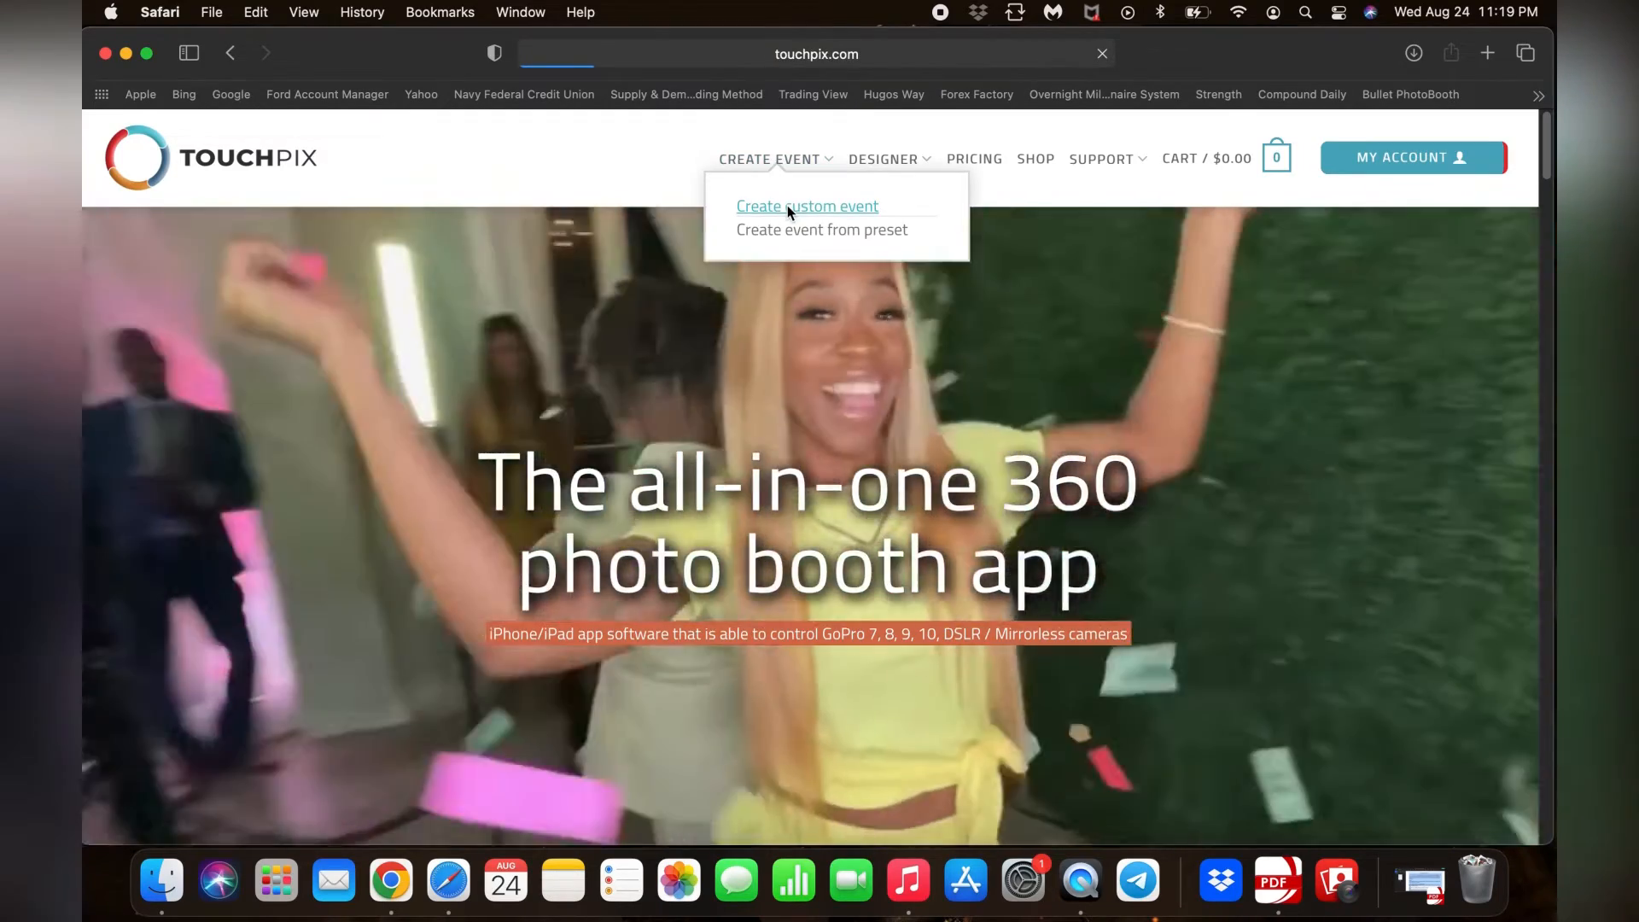
left_click(787, 207)
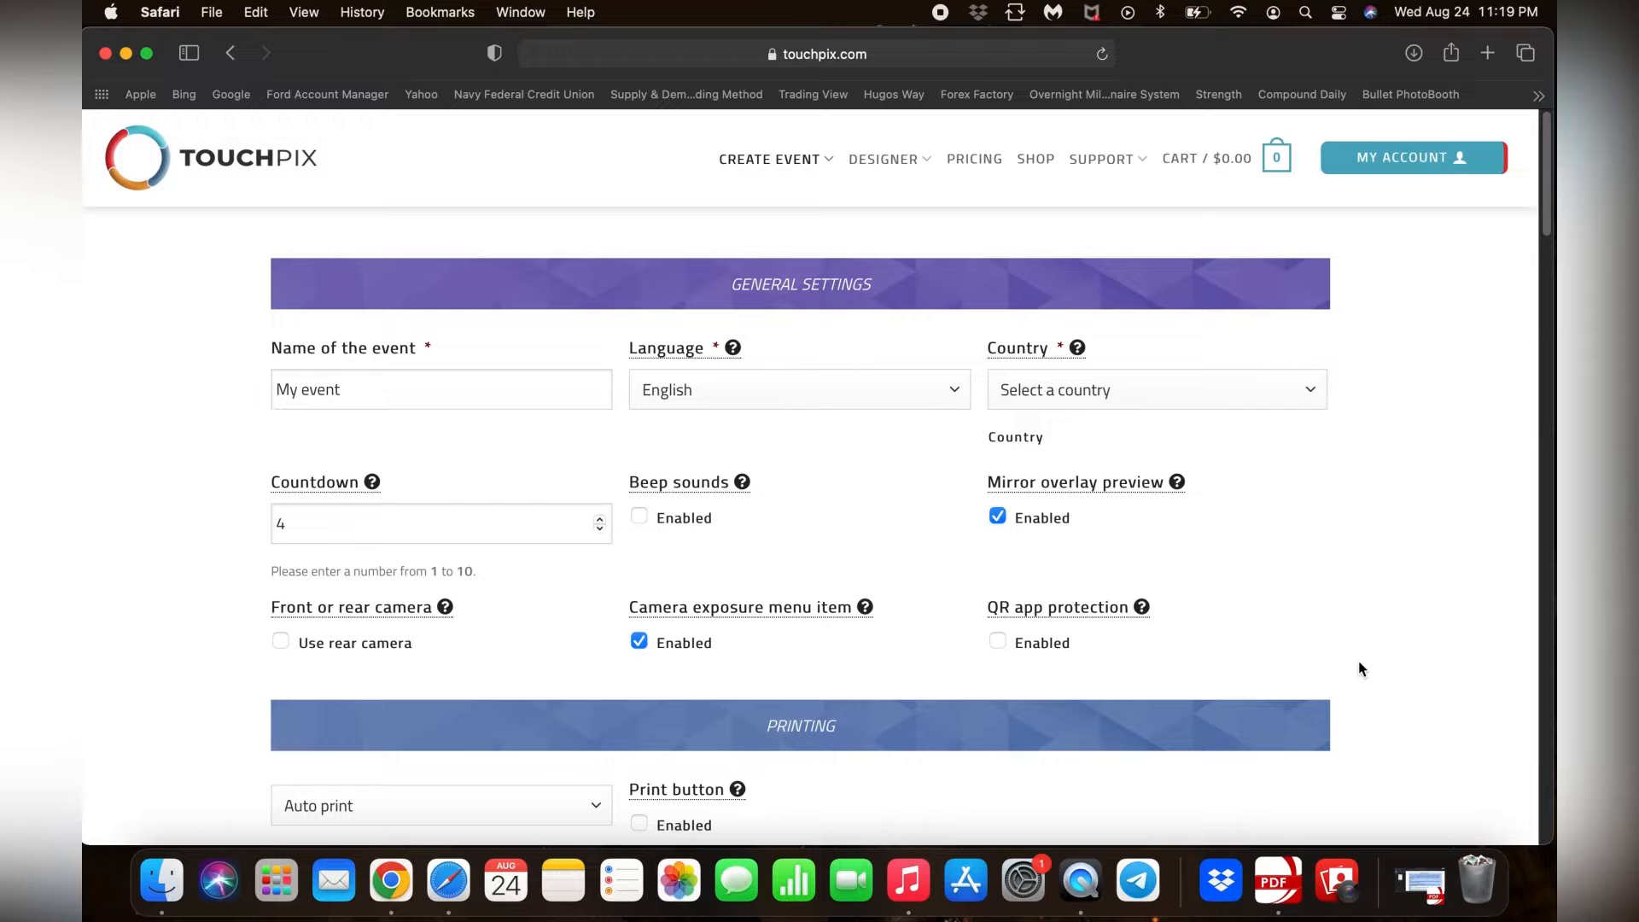
- Name the event "Youtube Tutorial" and choose United States as its country
triple_click(436, 384)
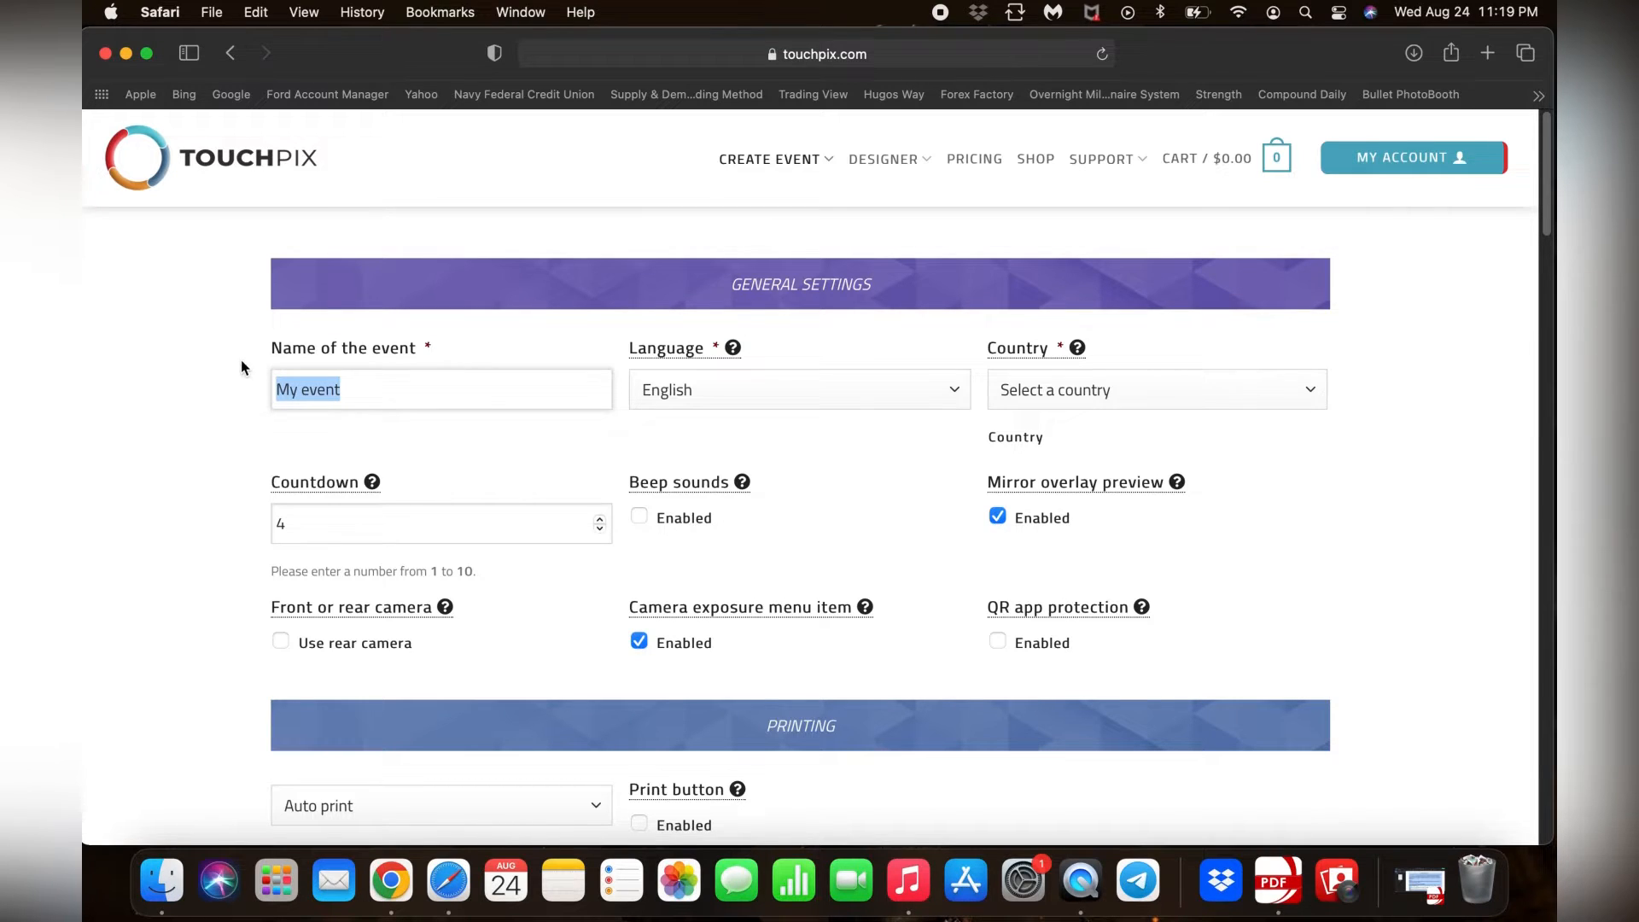
type("Yout")
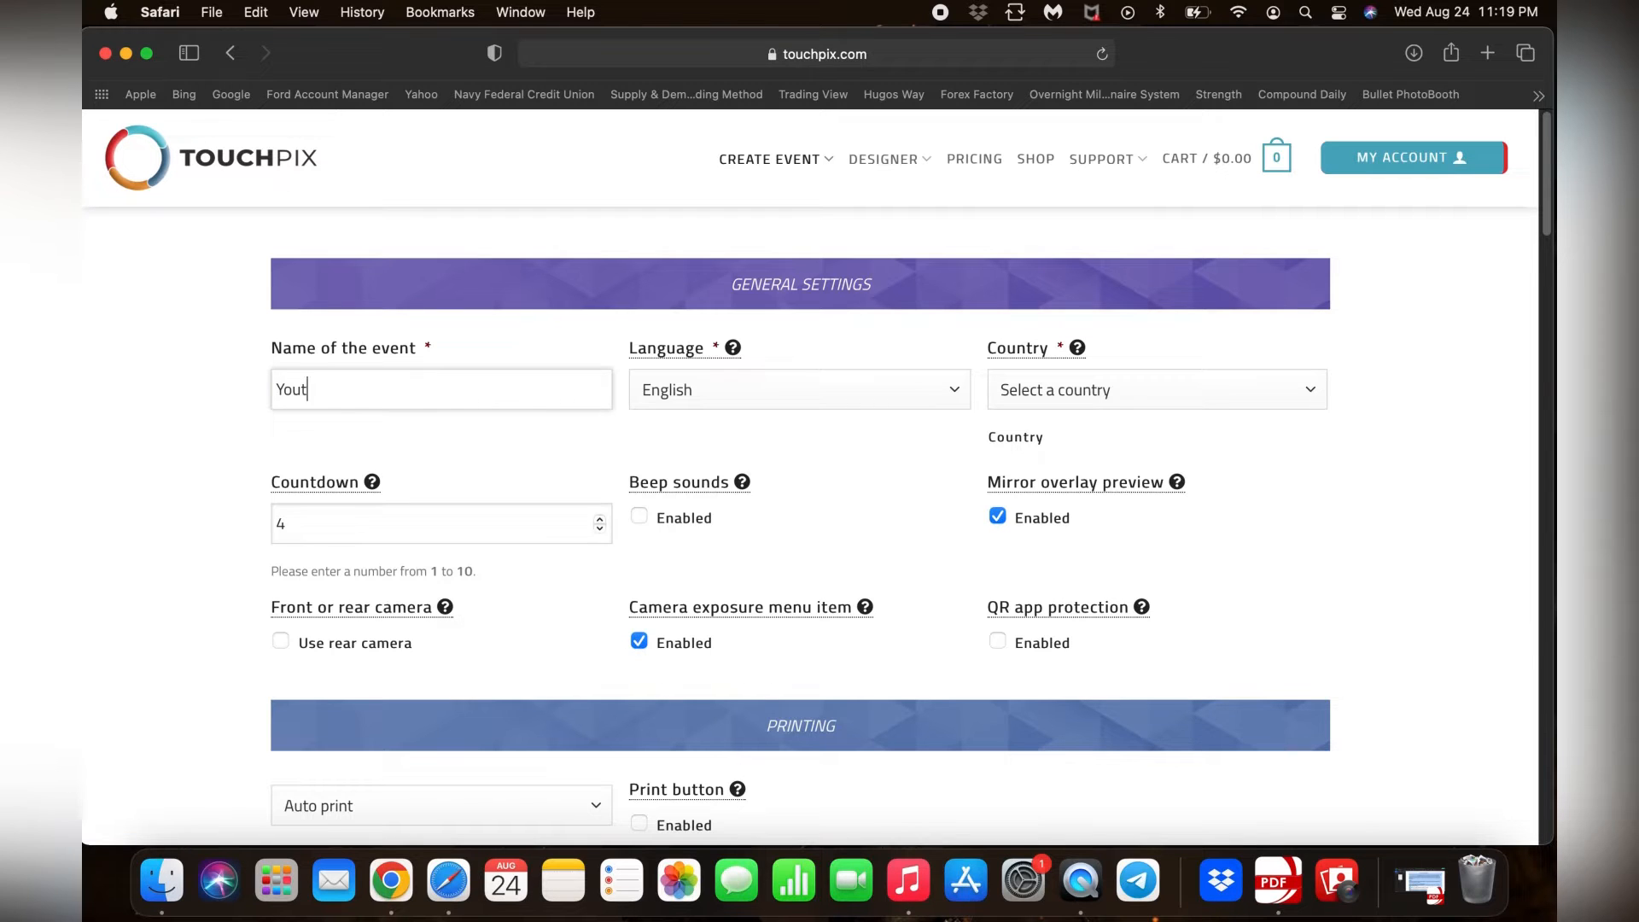
type("ube Tutorial")
left_click(1308, 392)
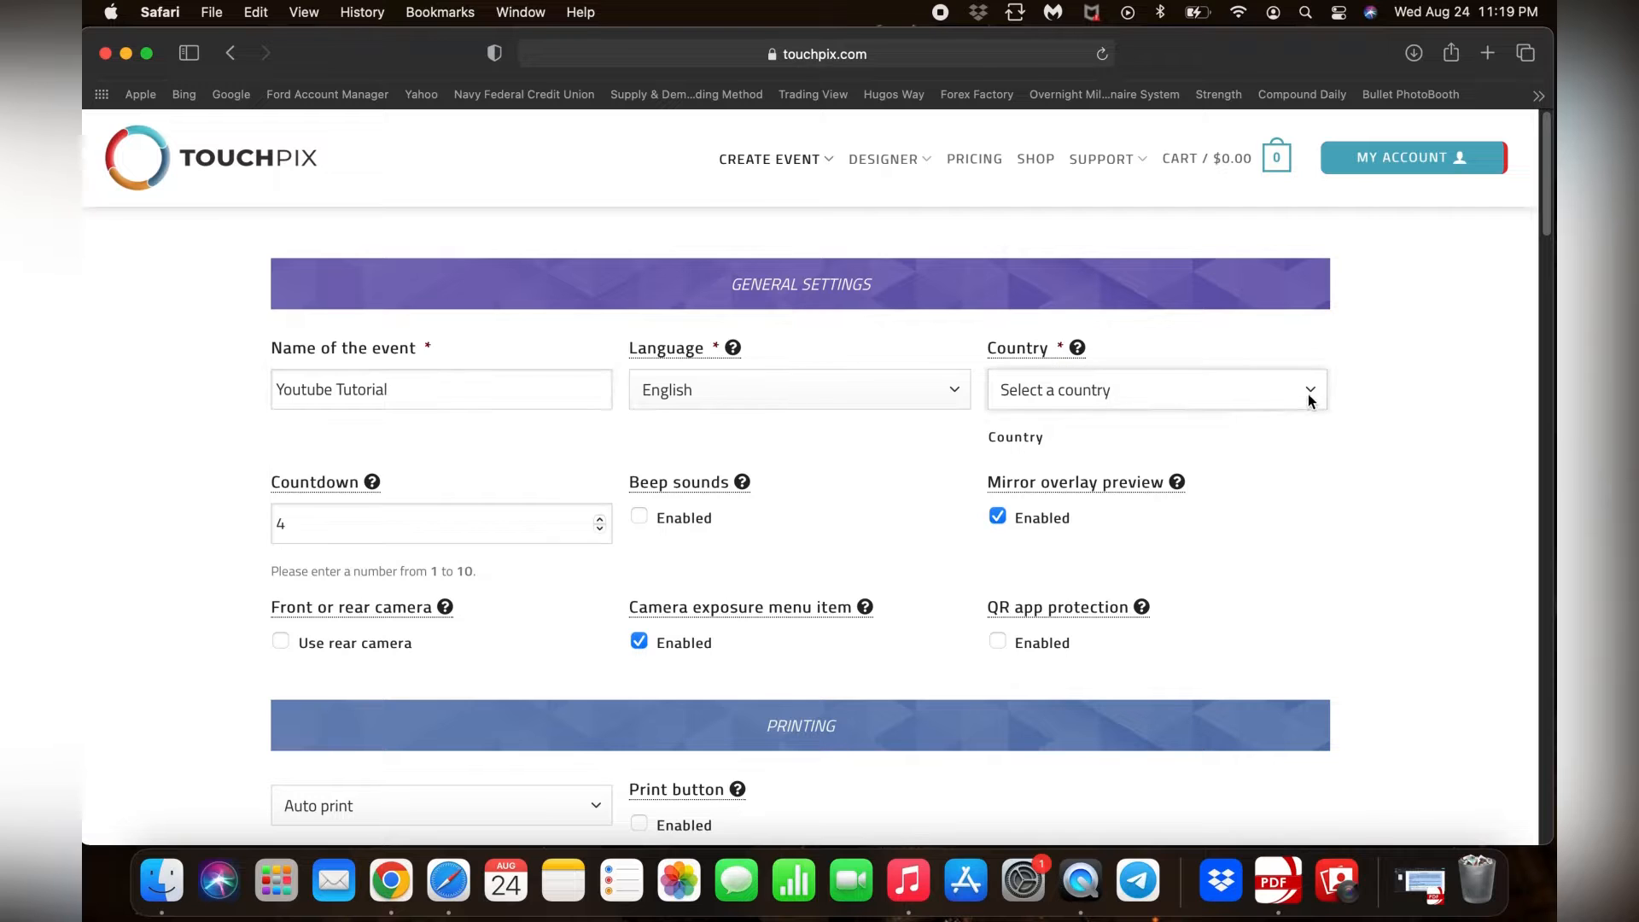
left_click(1057, 433)
- Set the event's countdown to 3 in the general settings
scroll(919, 495, "down", 1)
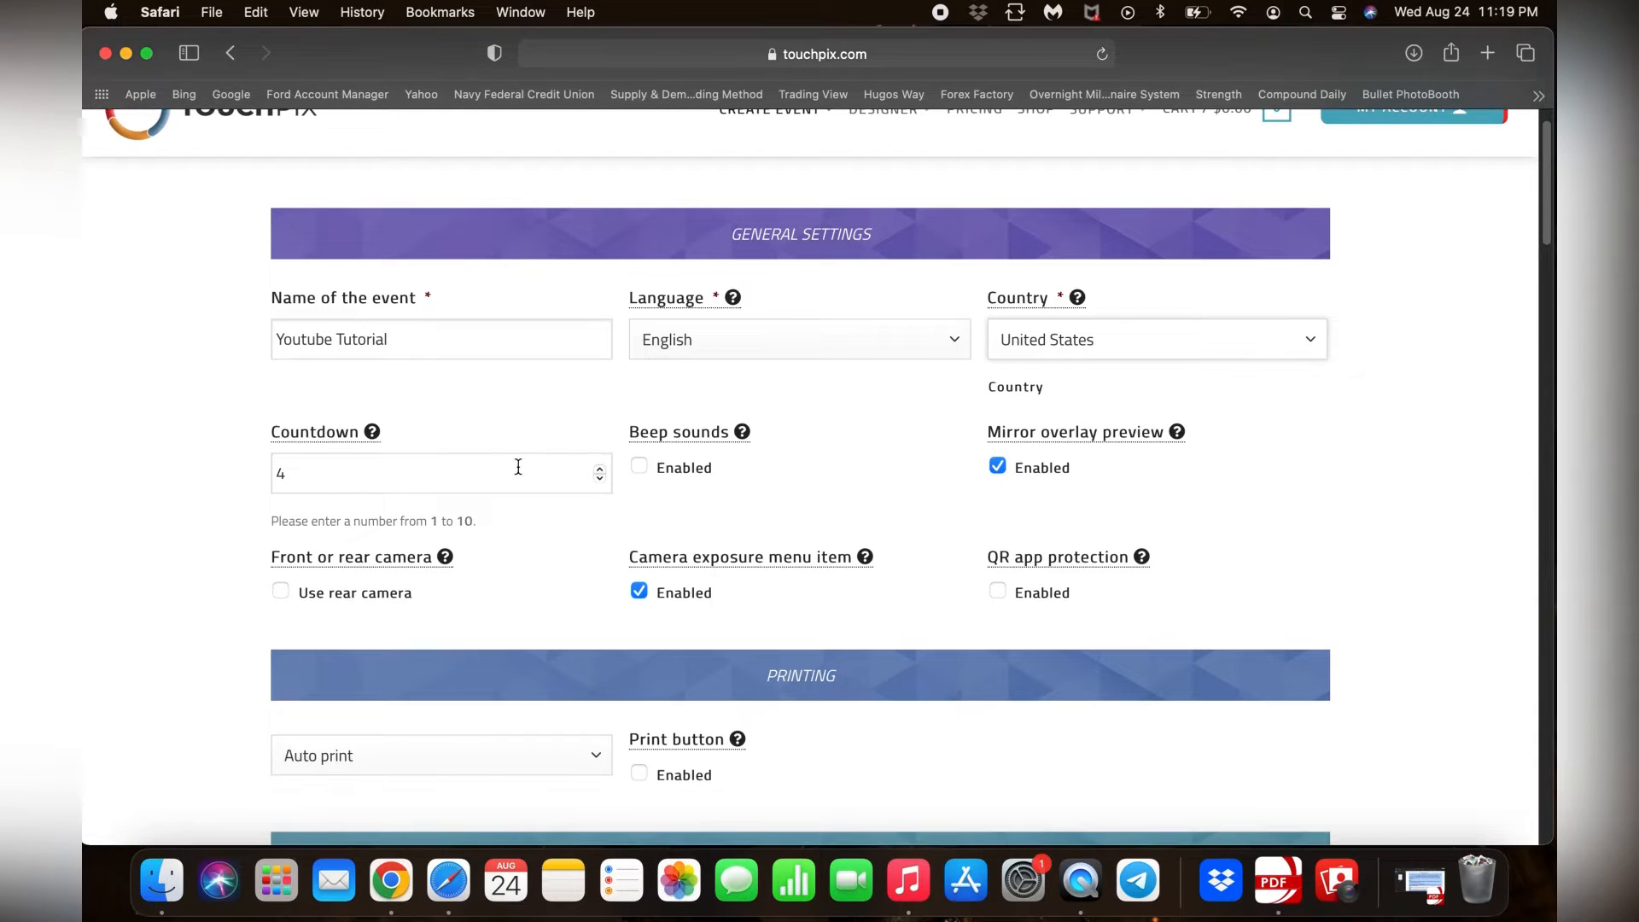
left_click(322, 480)
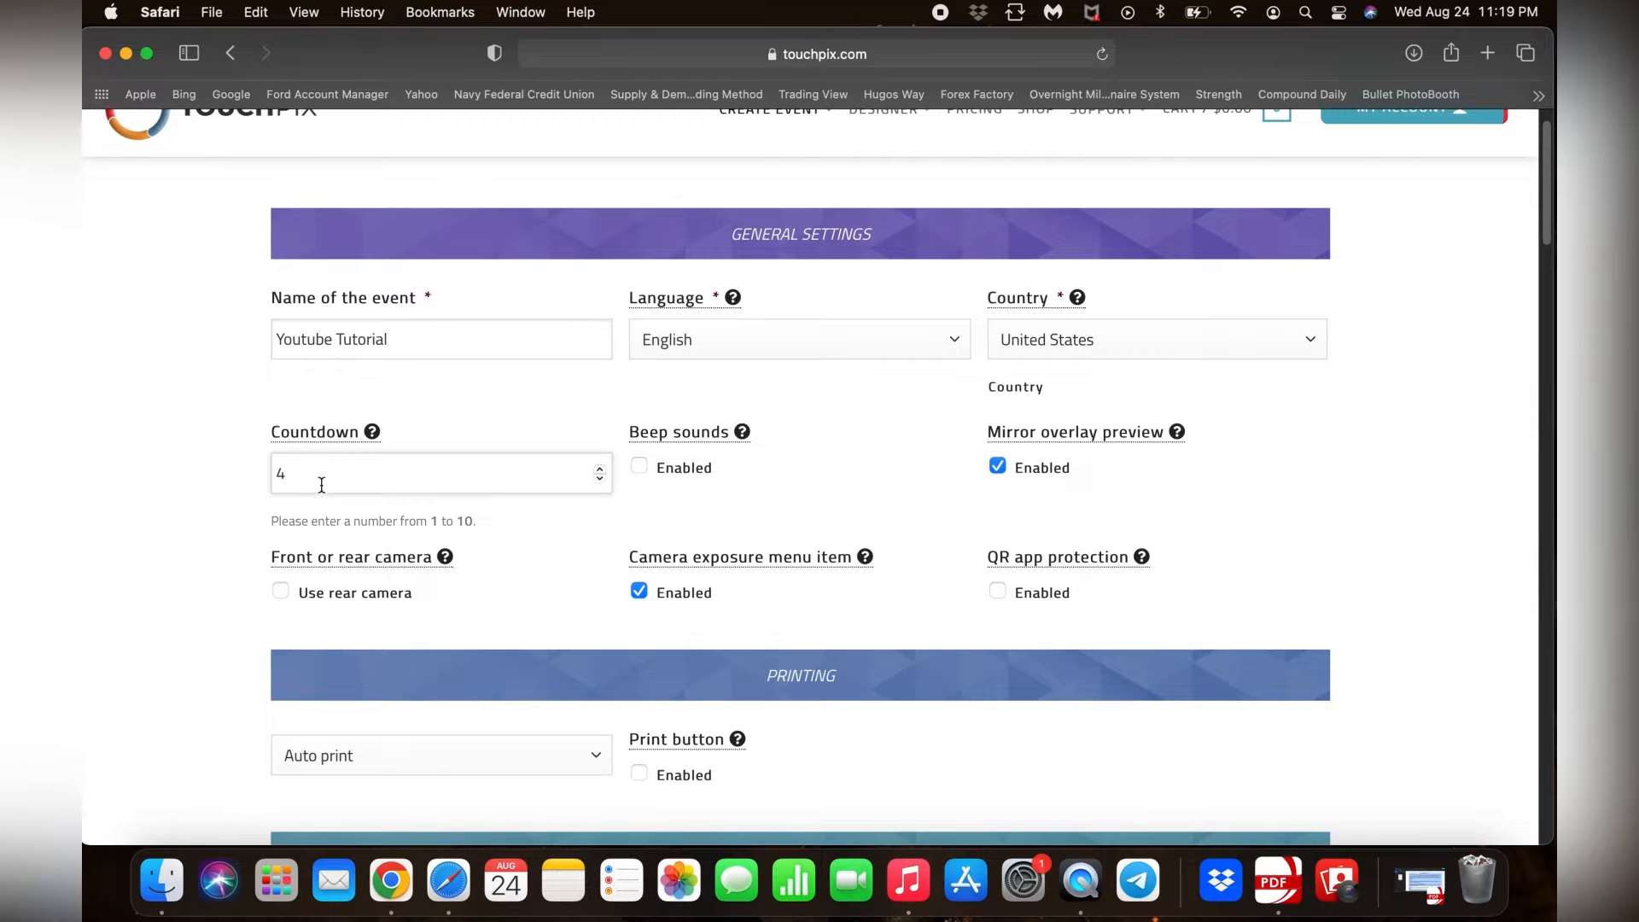
key("BackSpace")
type("3")
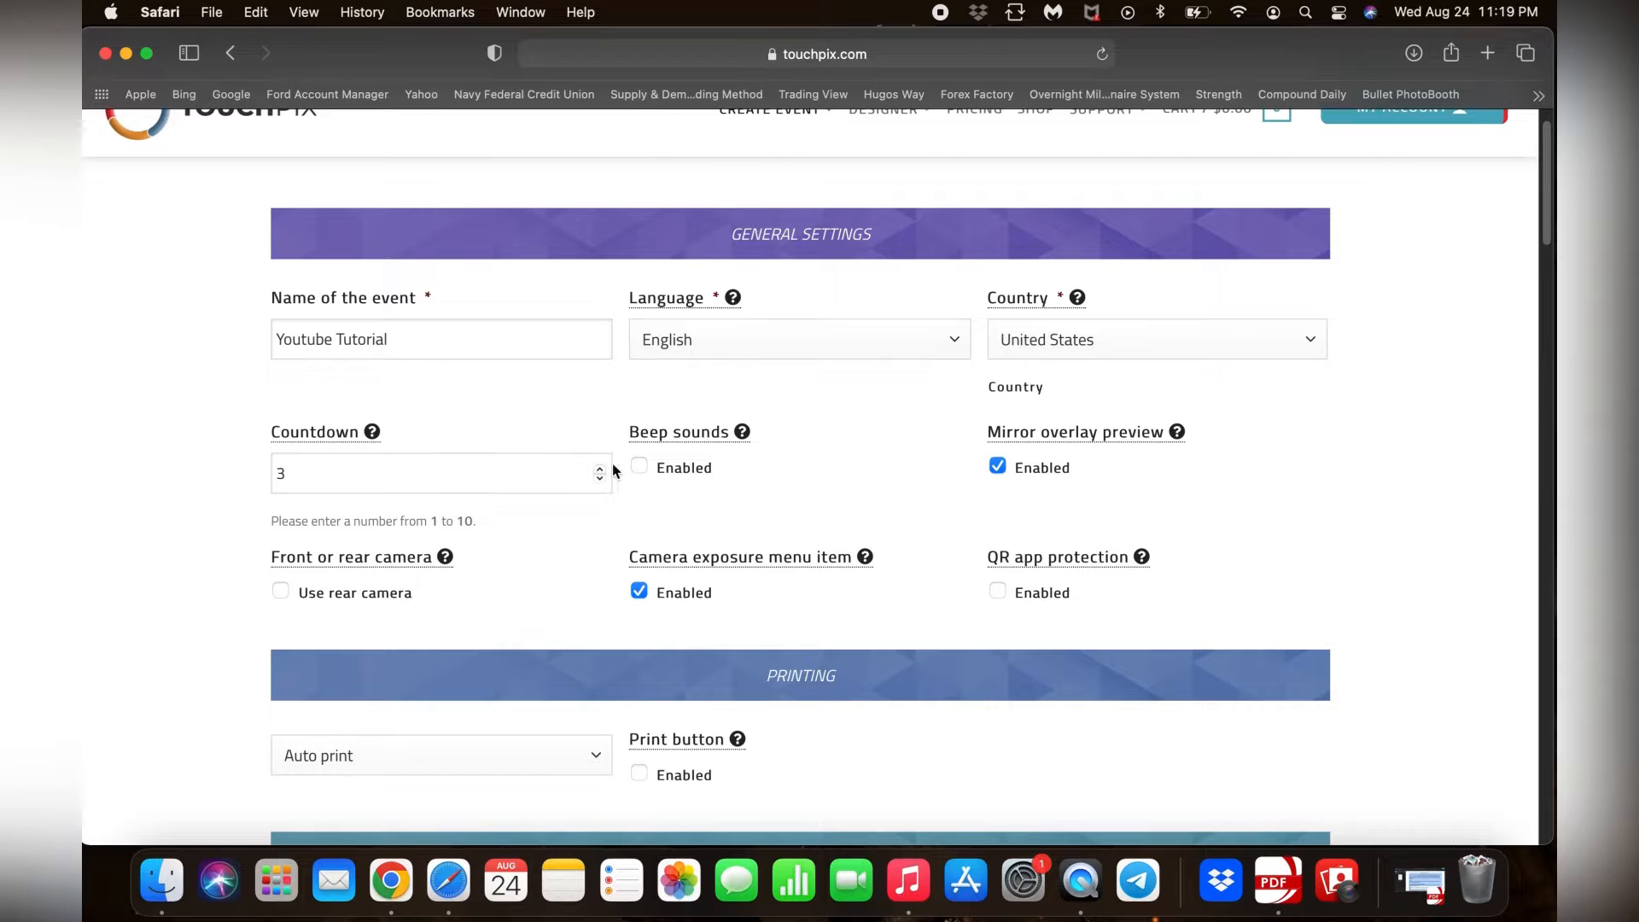
- Enable beep sounds and the use of the rear camera in the general settings
left_click(639, 466)
left_click(998, 467)
left_click(281, 592)
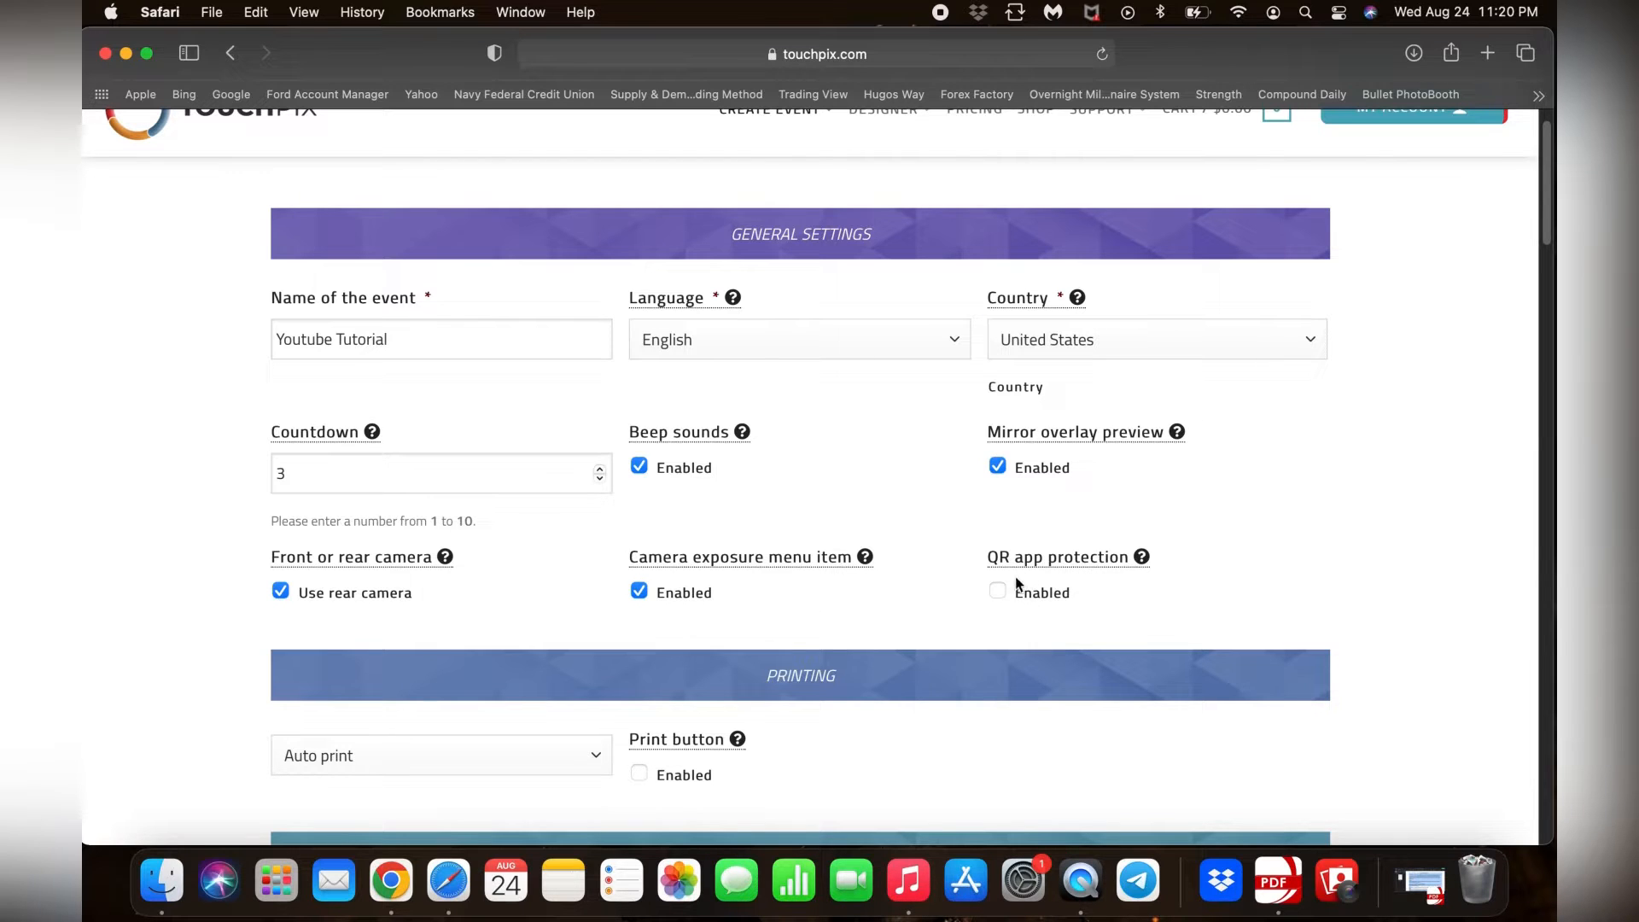
- Set the event's printing option to No printing
scroll(992, 592, "down", 3)
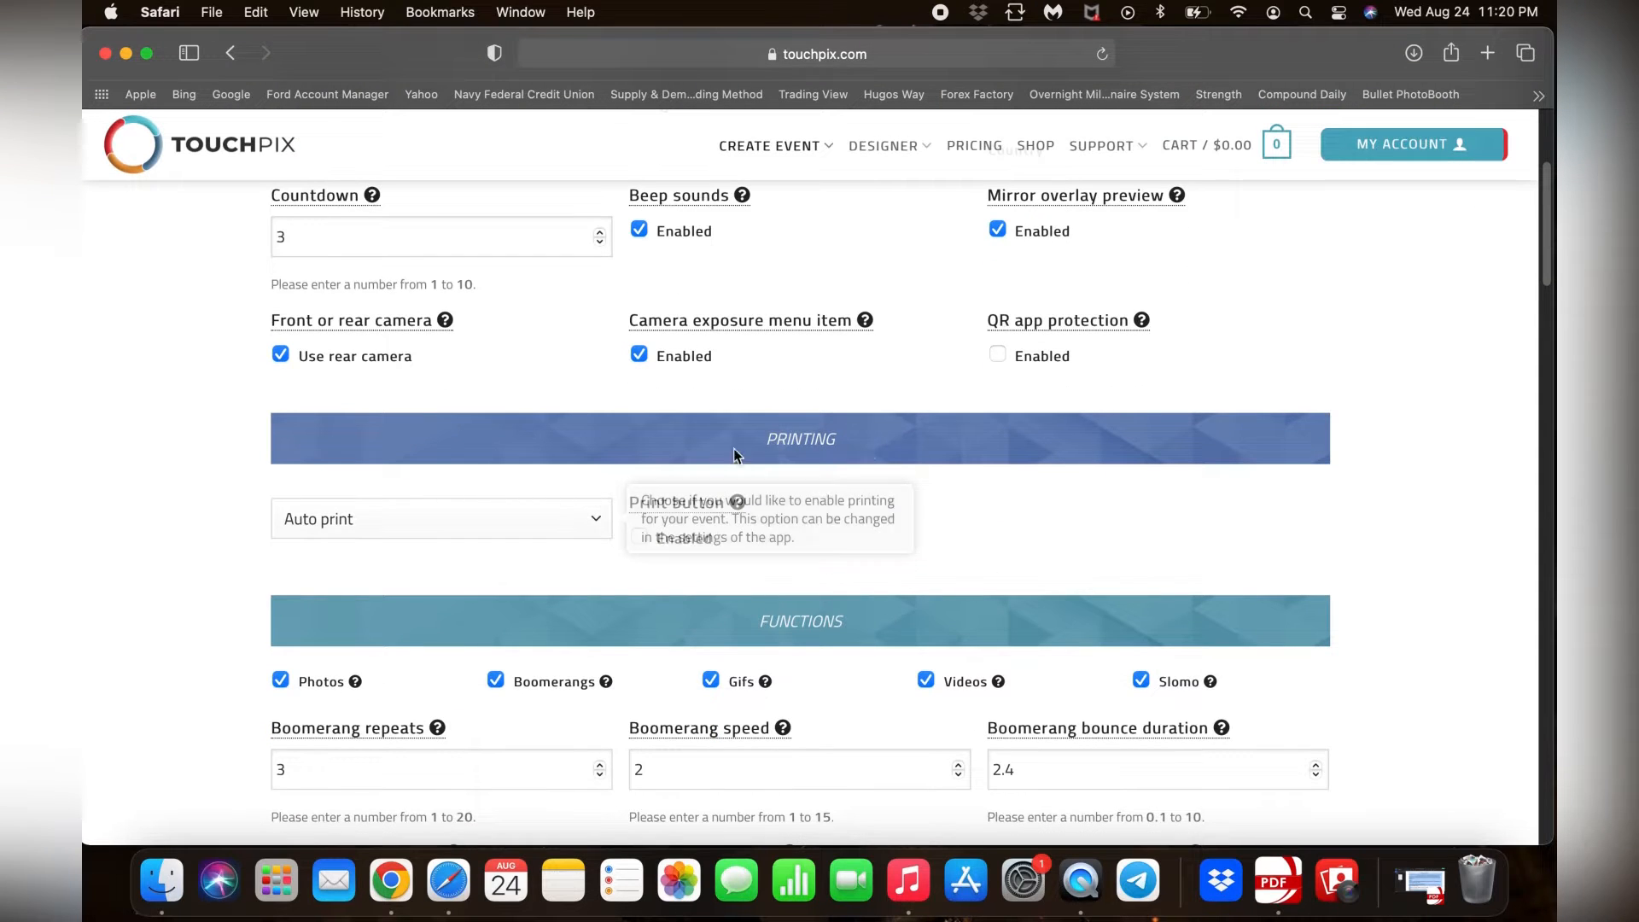
left_click(597, 521)
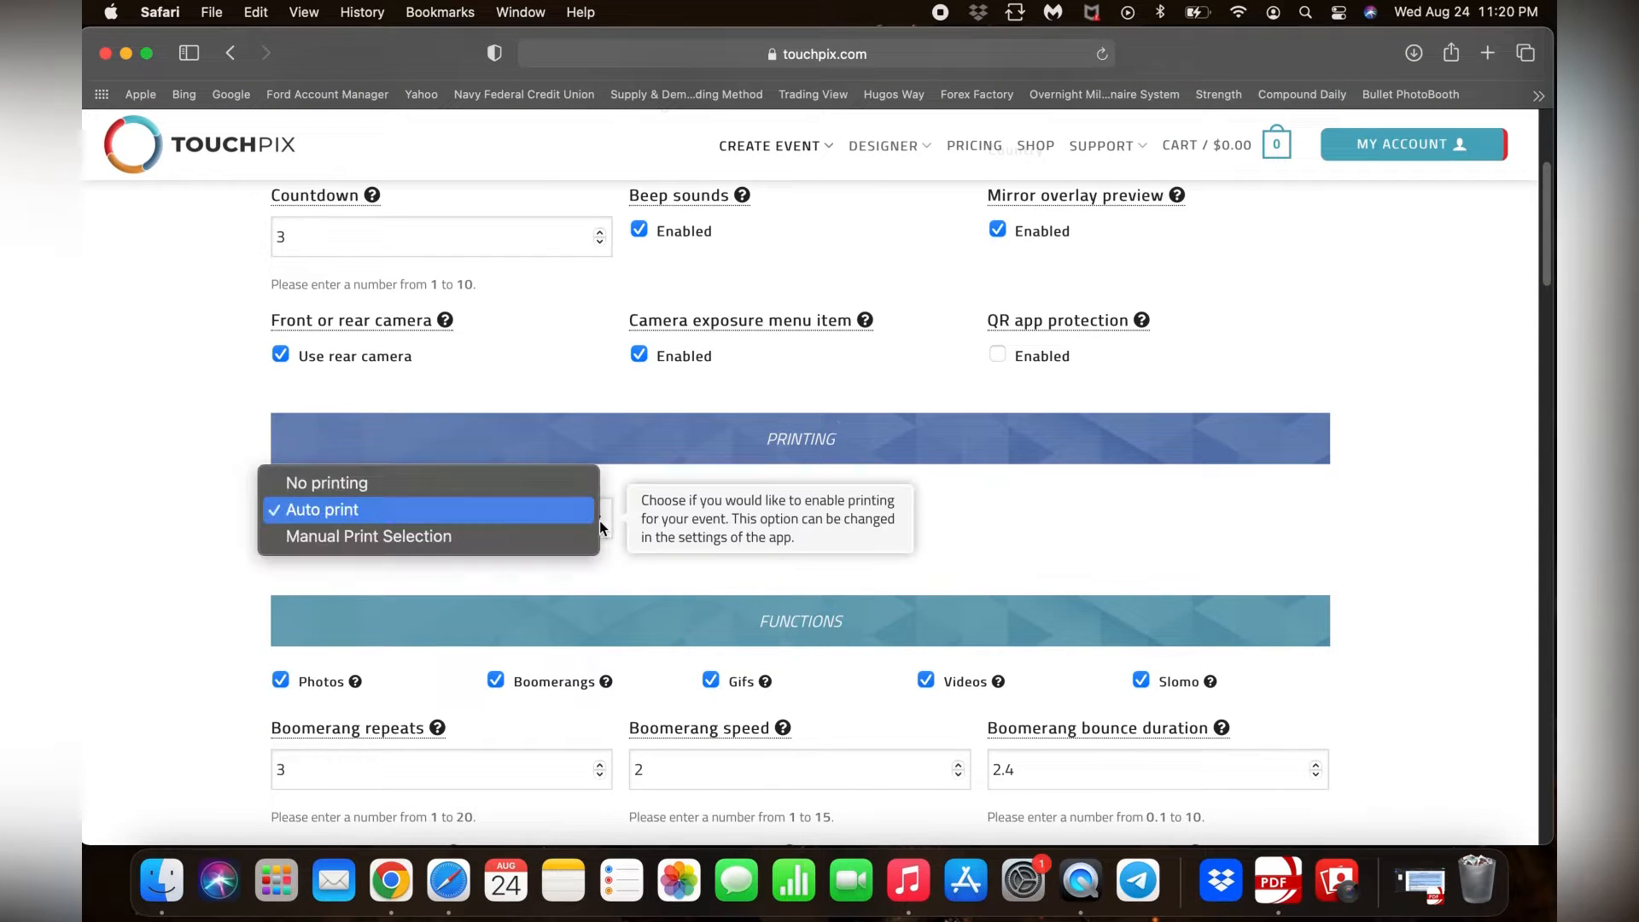
left_click(371, 483)
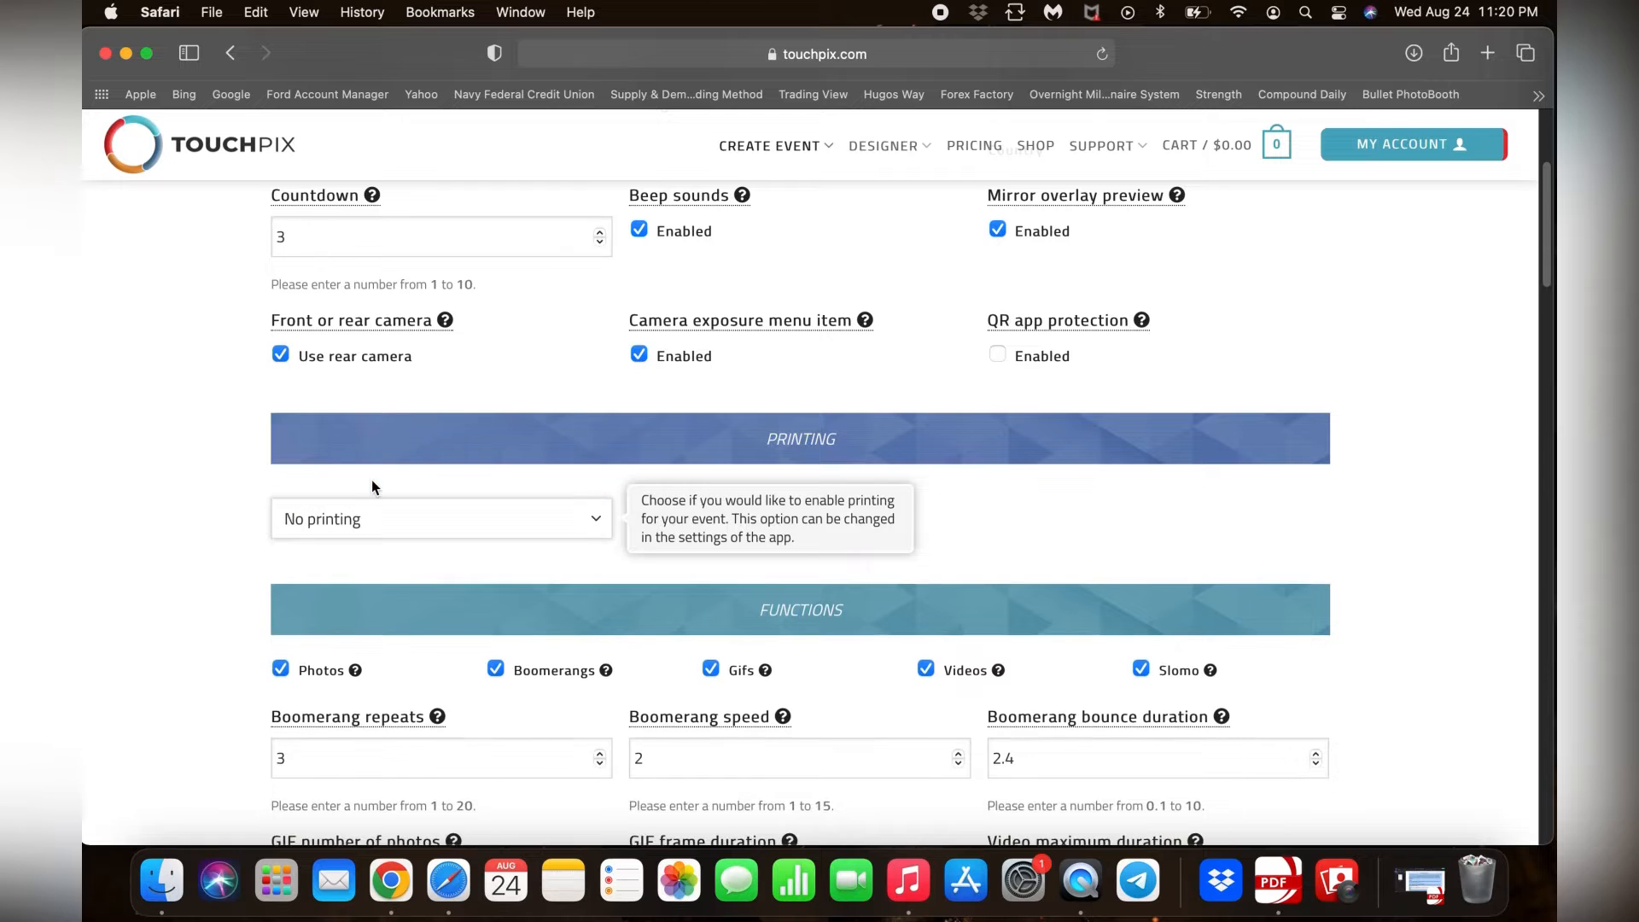
- Disable the Photos, Boomerangs, Gifs and Videos functions so that only Slomo stays enabled
scroll(713, 538, "down", 5)
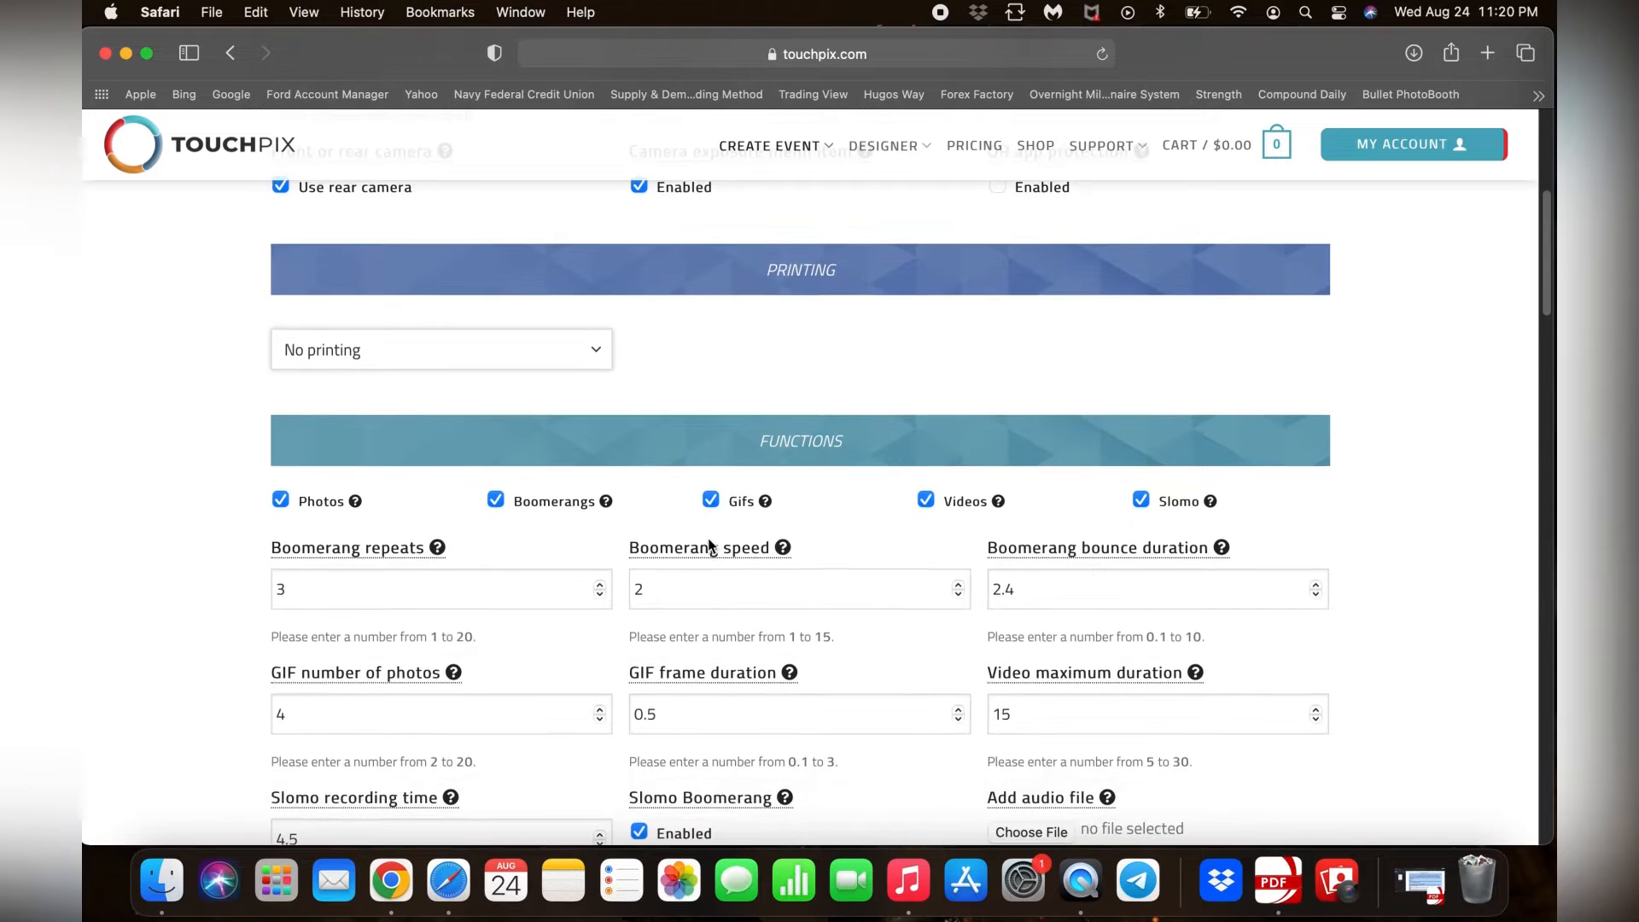
scroll(702, 539, "down", 3)
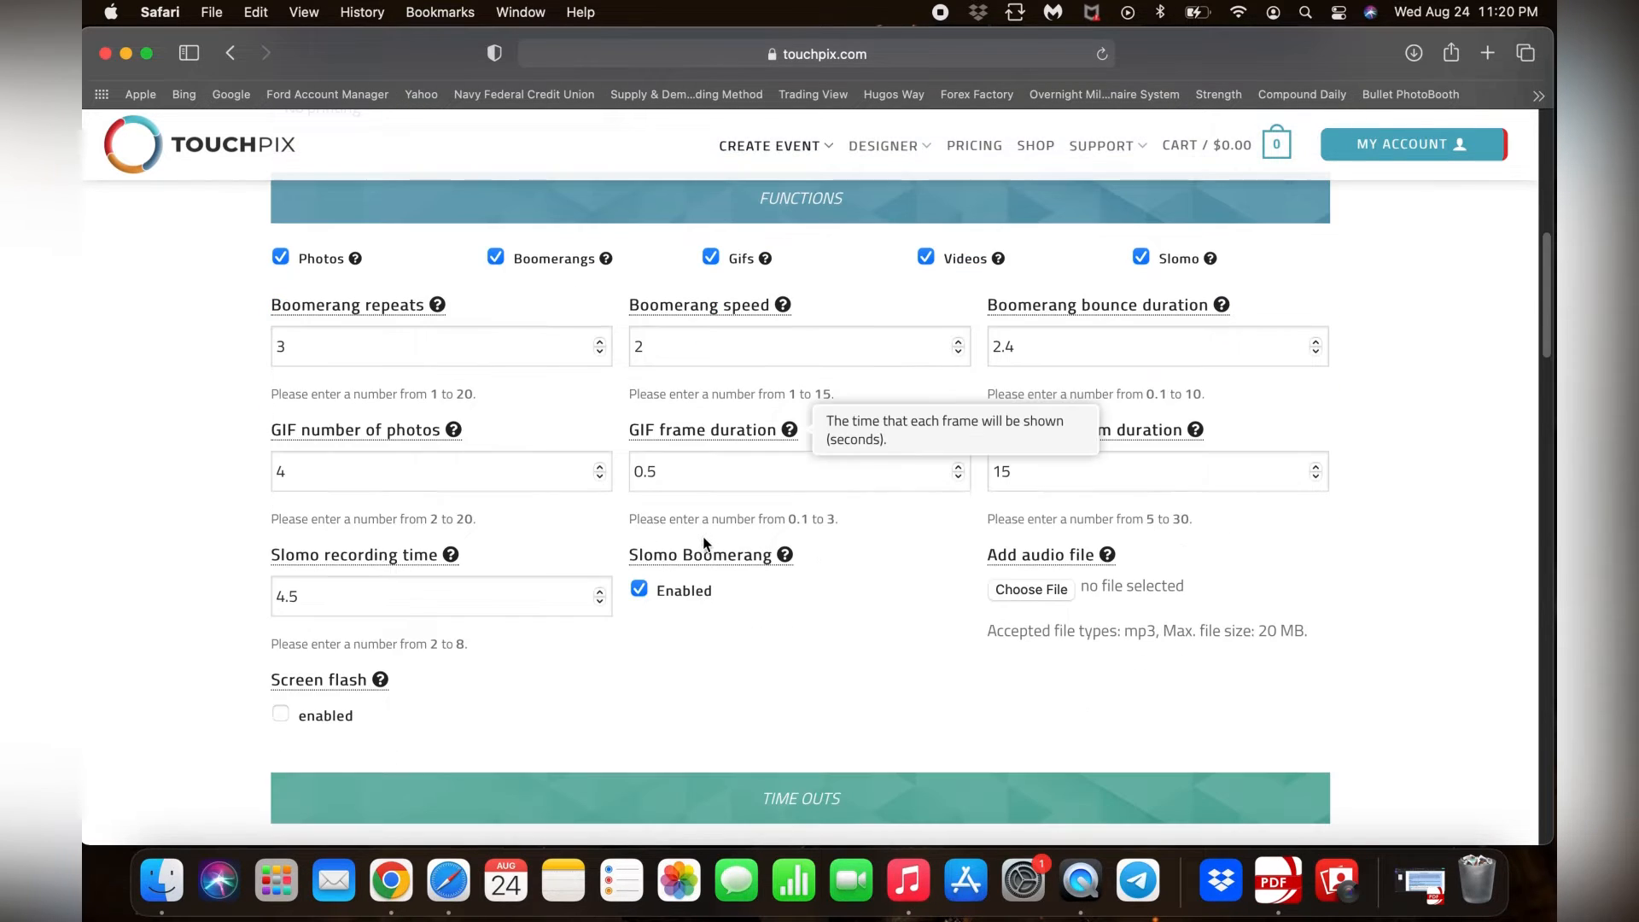
scroll(316, 265, "up", 1)
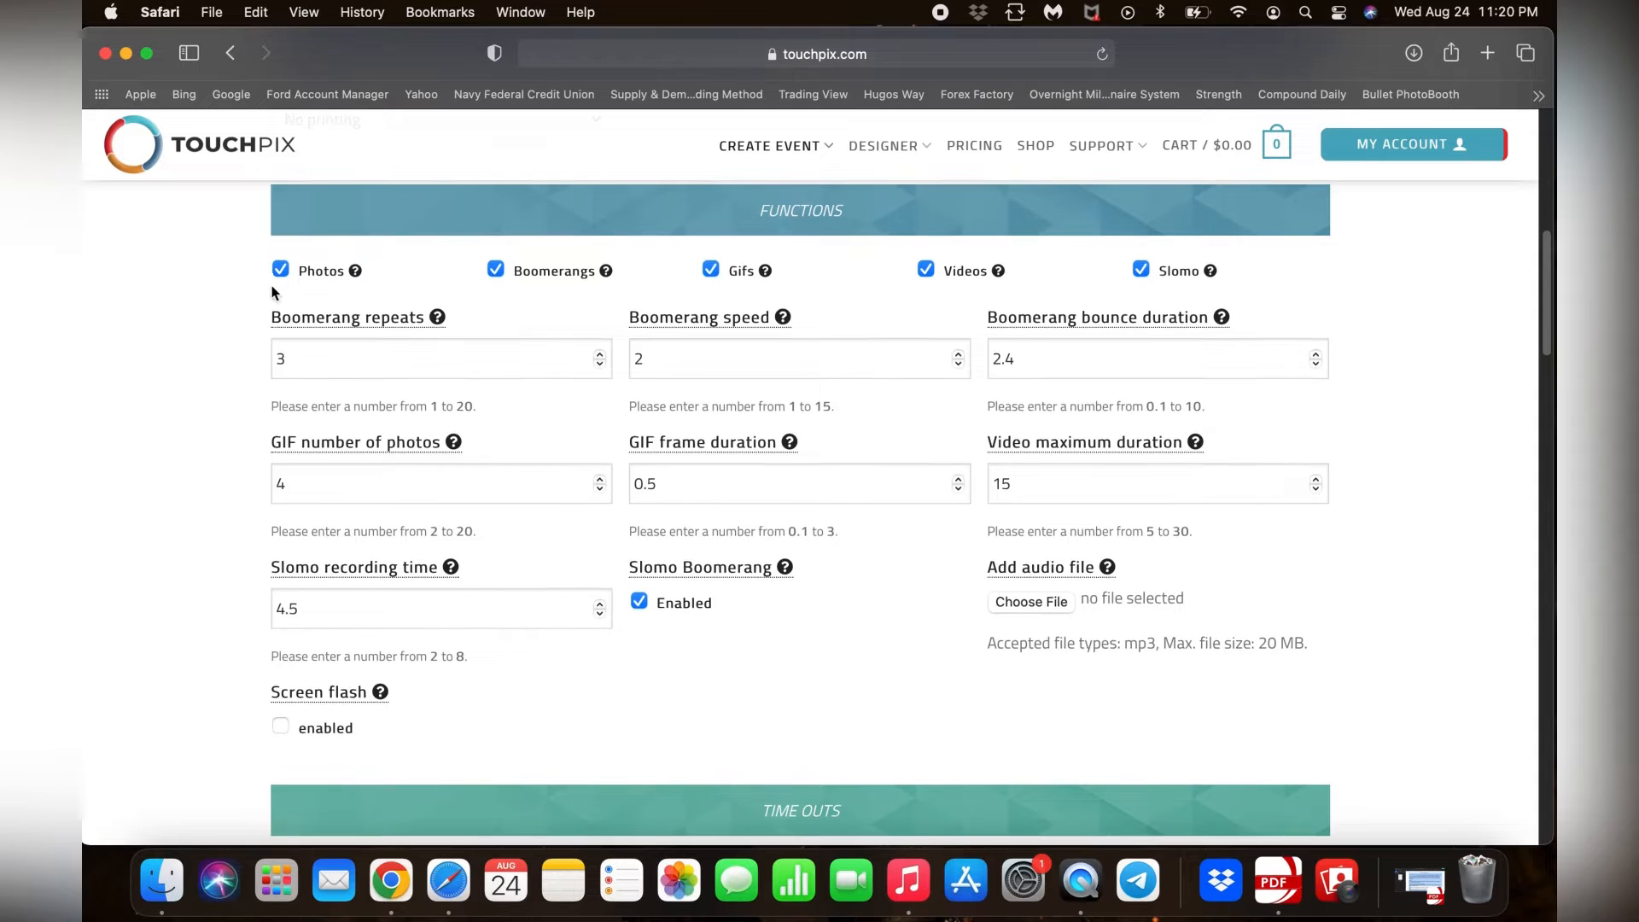
left_click(280, 271)
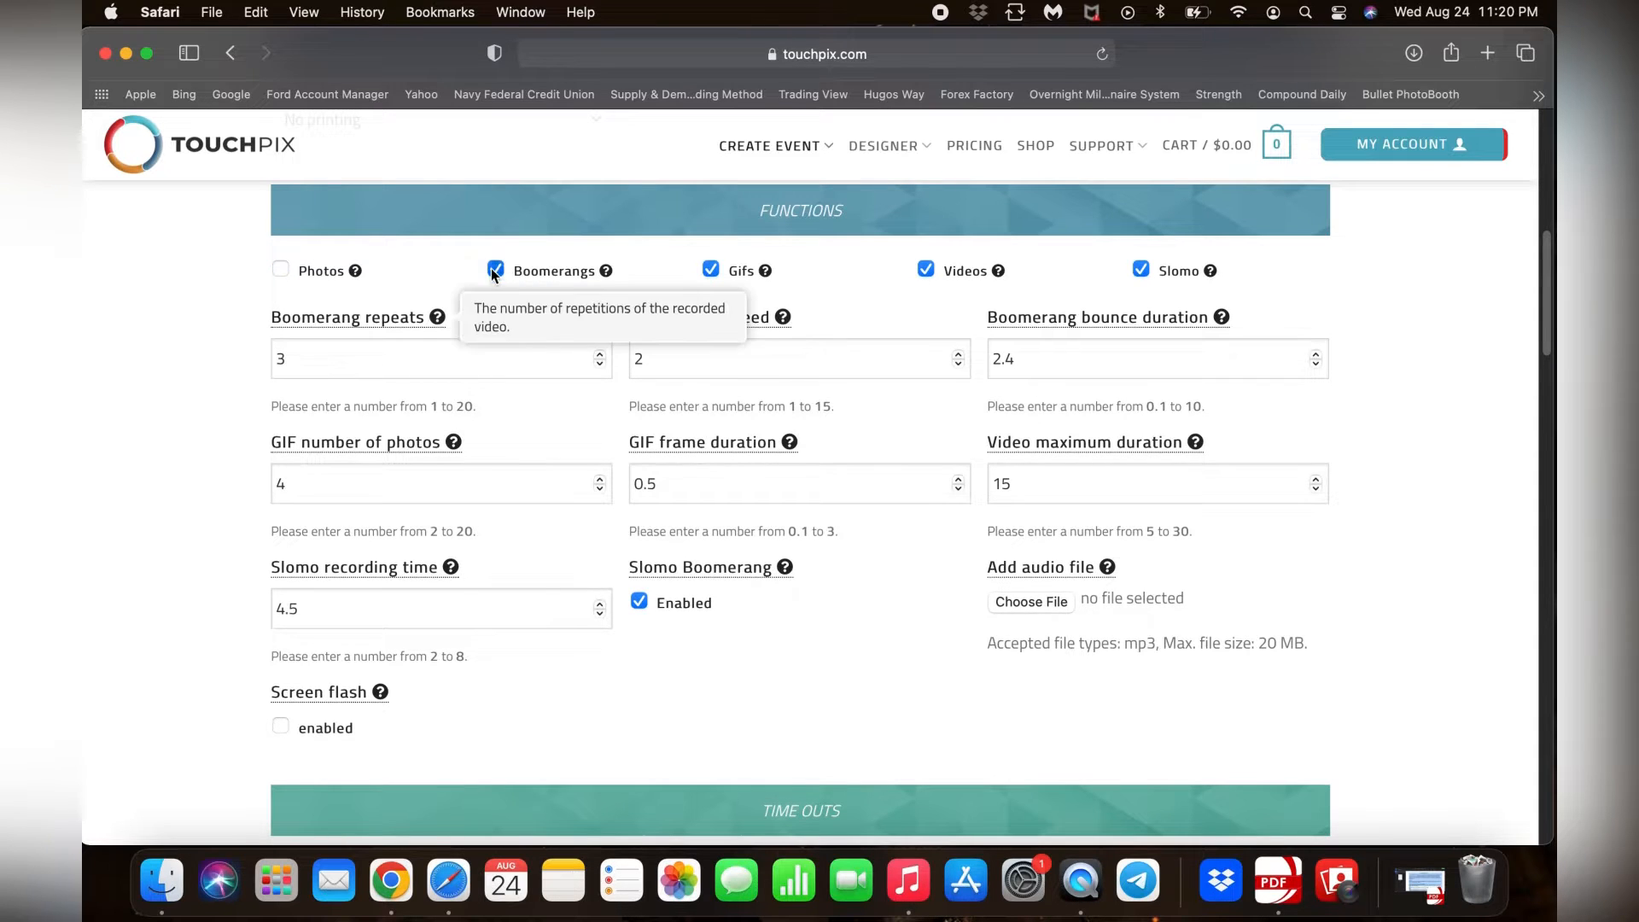
left_click(495, 270)
left_click(711, 269)
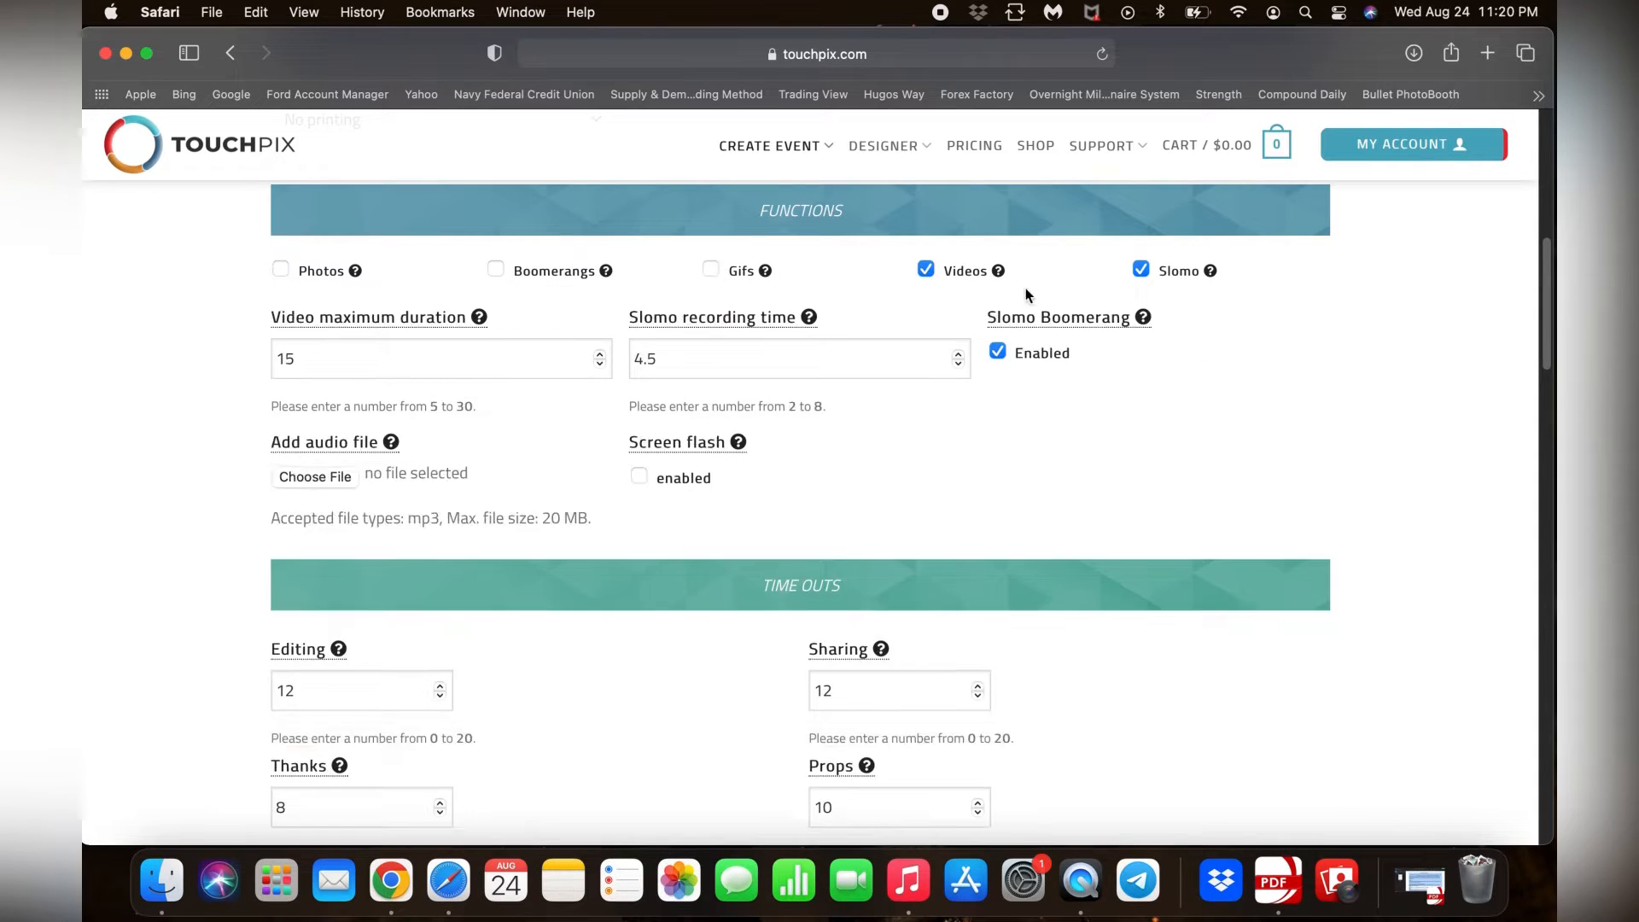
left_click(926, 270)
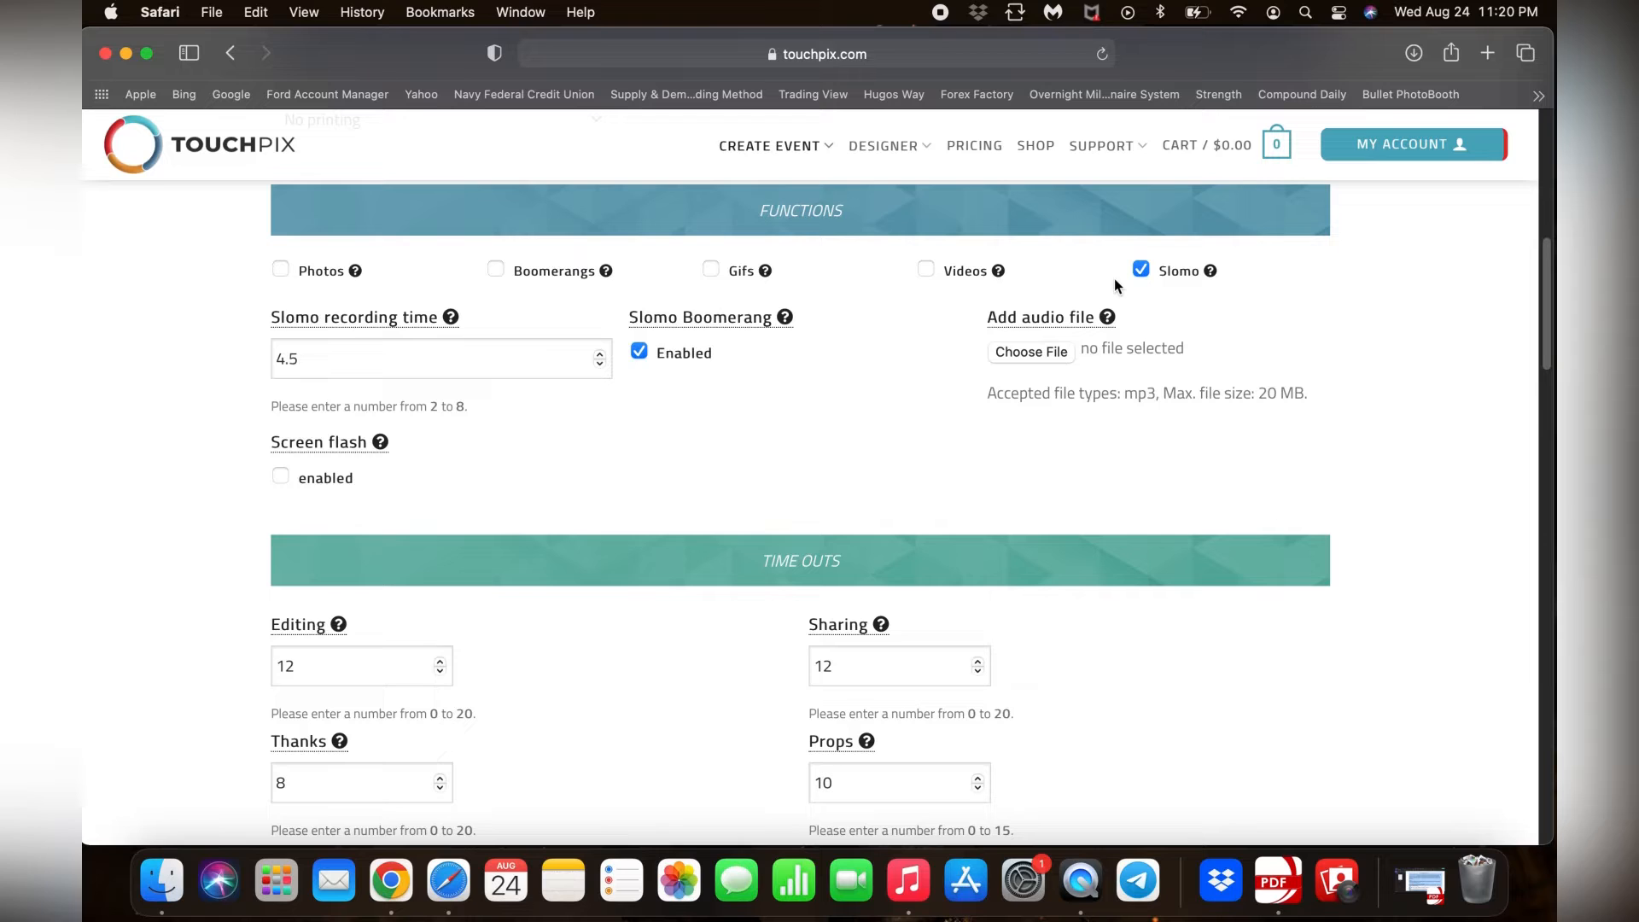
- Set the Slomo recording time to 5
double_click(366, 356)
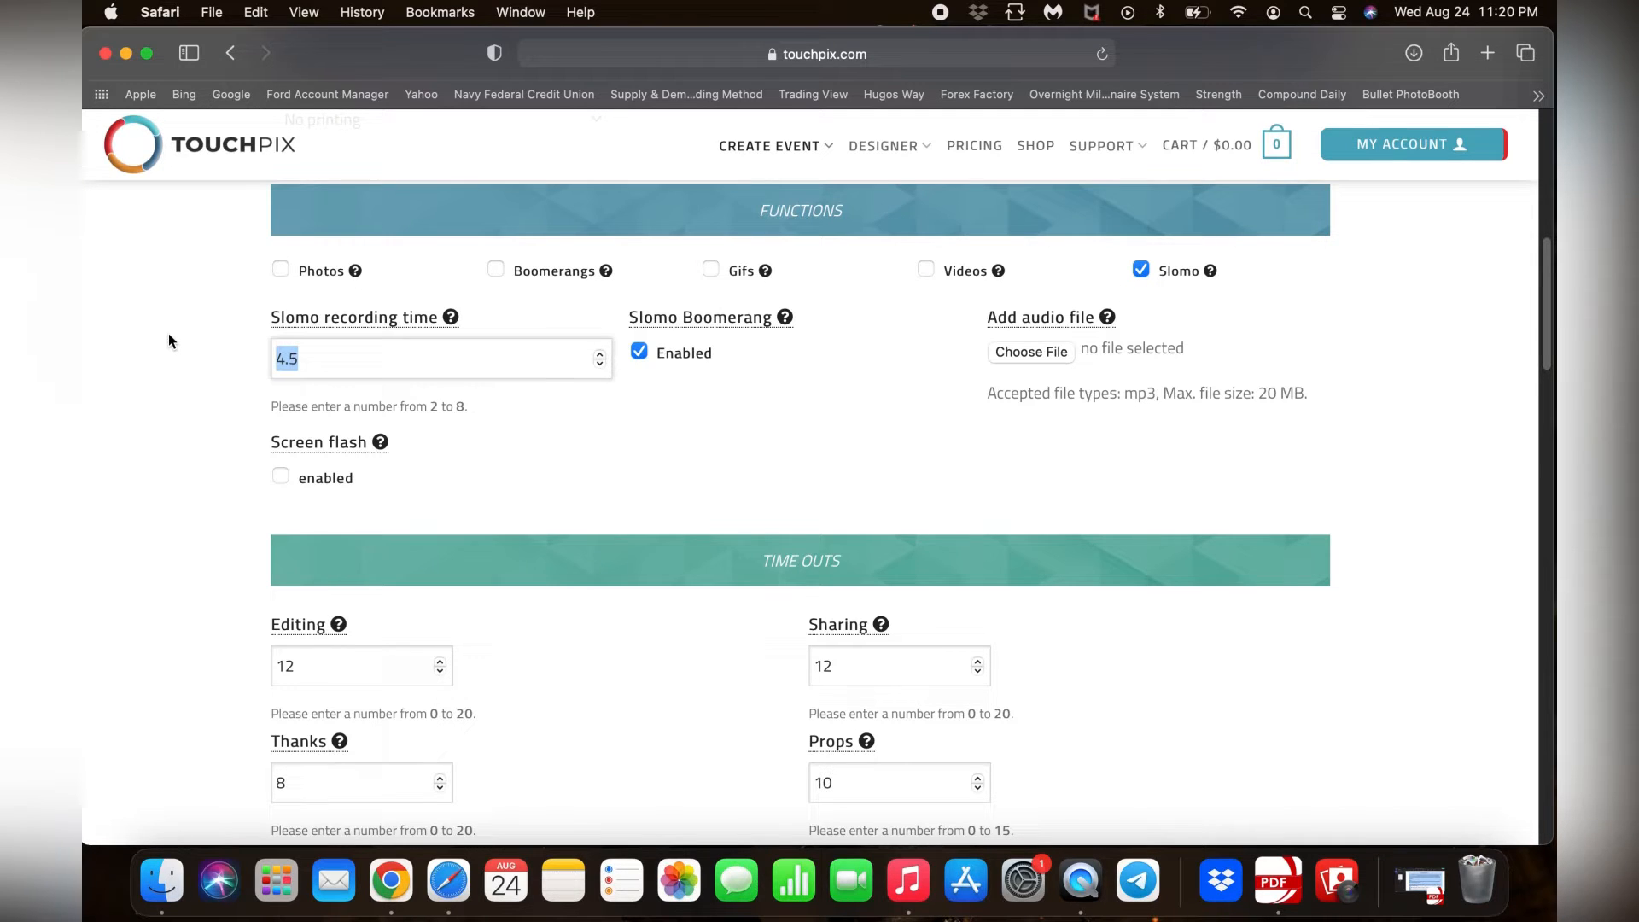
type("5")
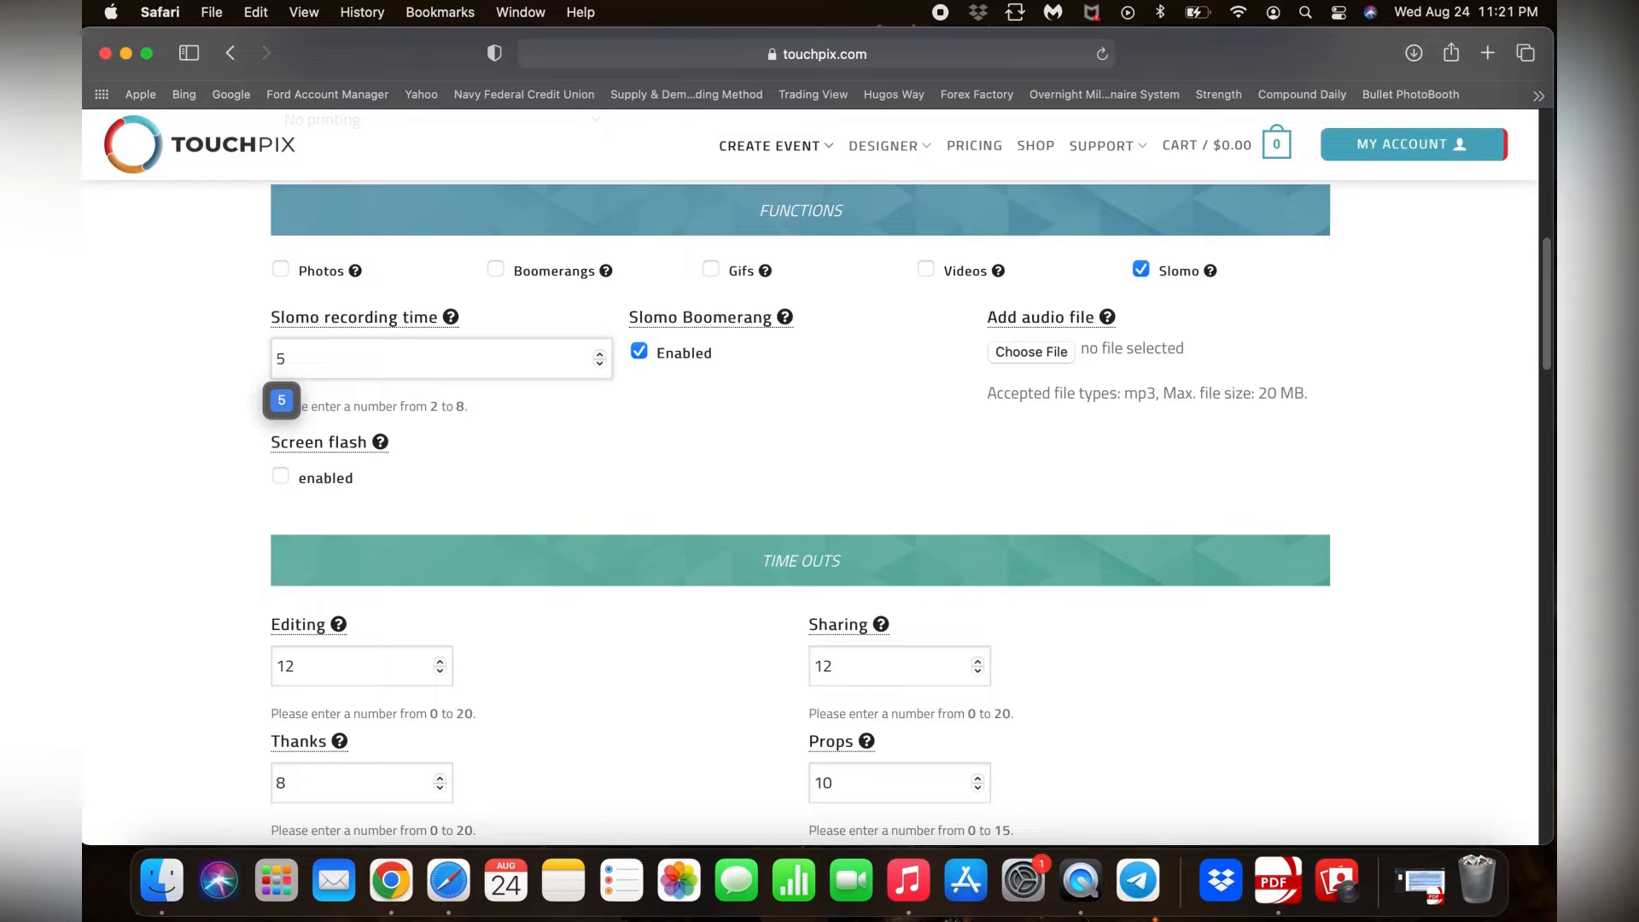
left_click(632, 427)
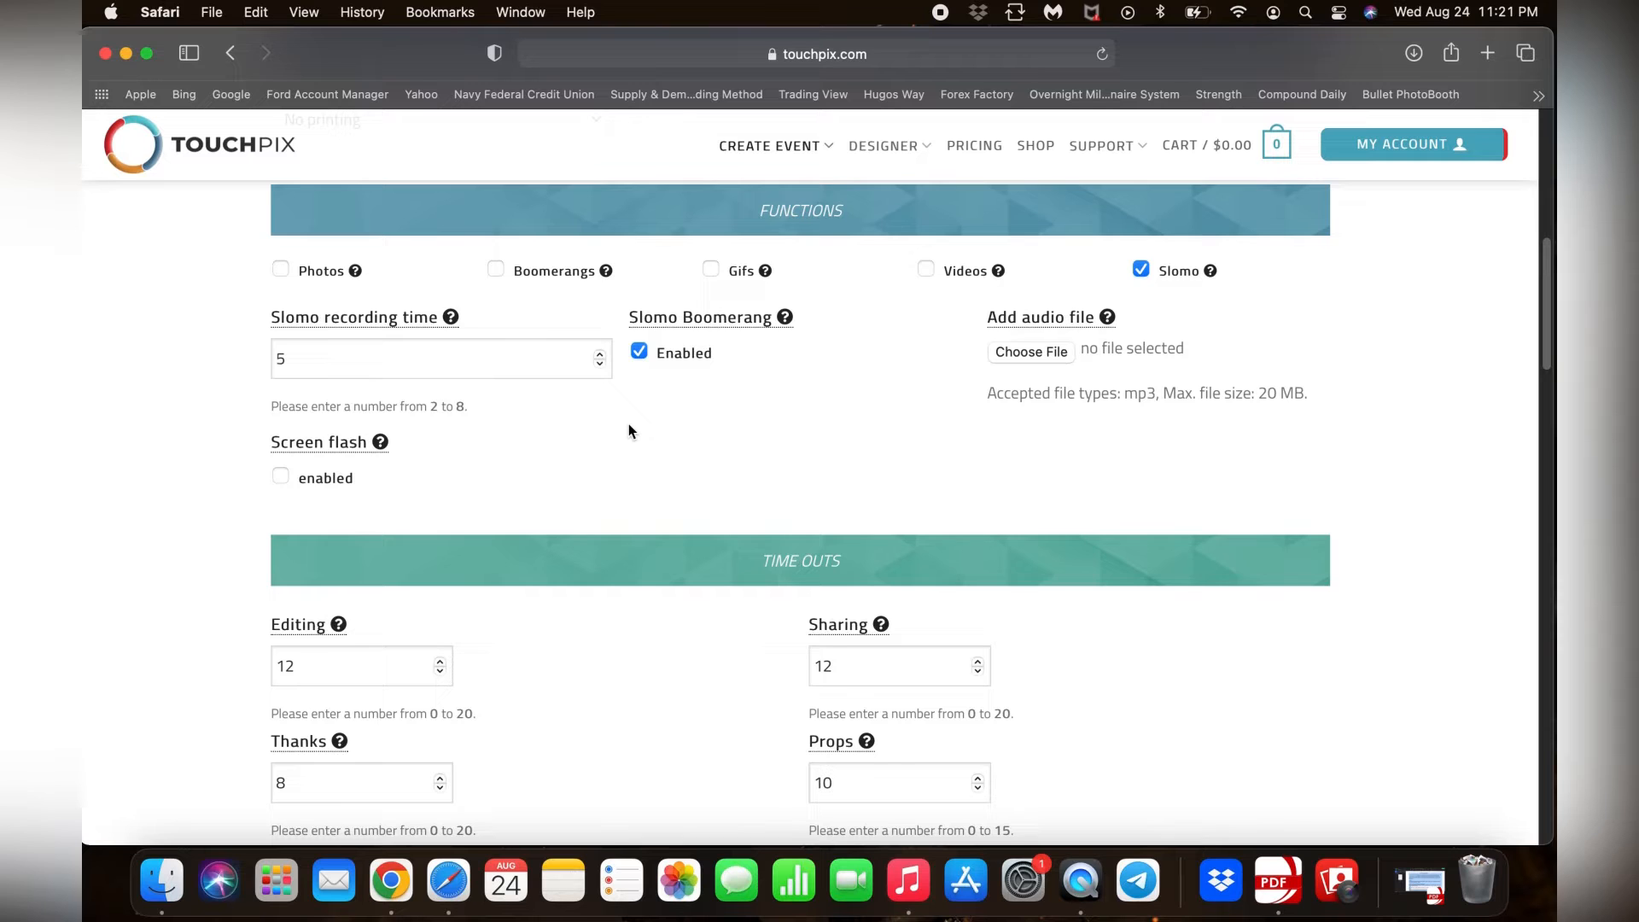
mouse_move(666, 333)
- Add the trimmed audio file Jidenna_-_Classic_Man_Remix_Audi_(getmp3.pro)-[AudioTrimmer.com].mp3 from Downloads to the event
left_click(1016, 355)
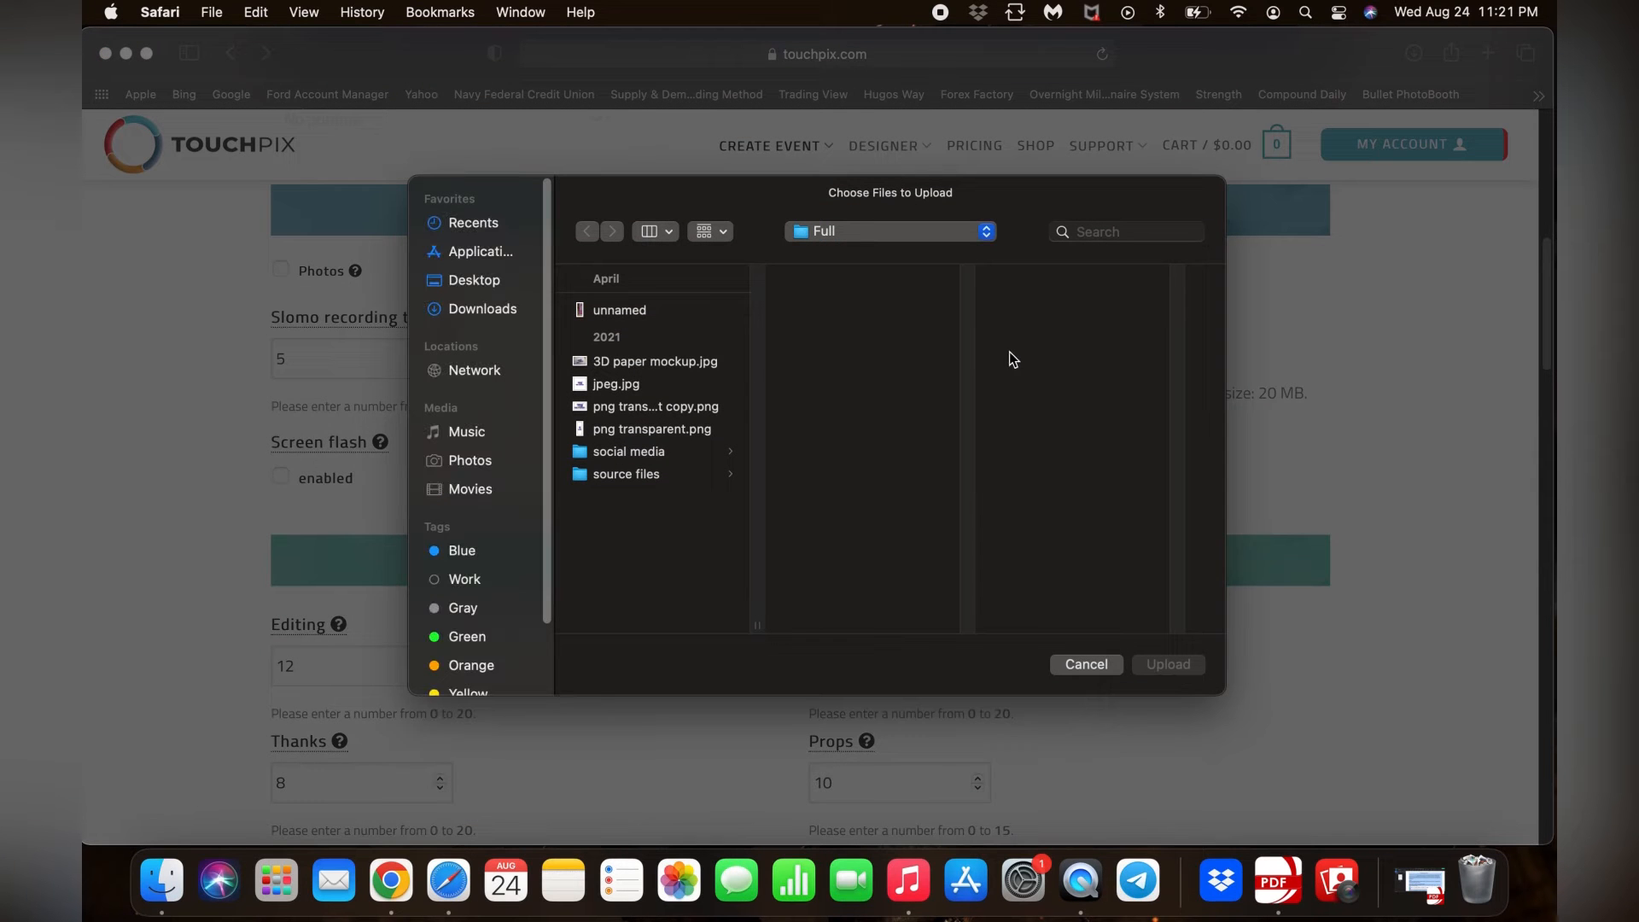
left_click(481, 307)
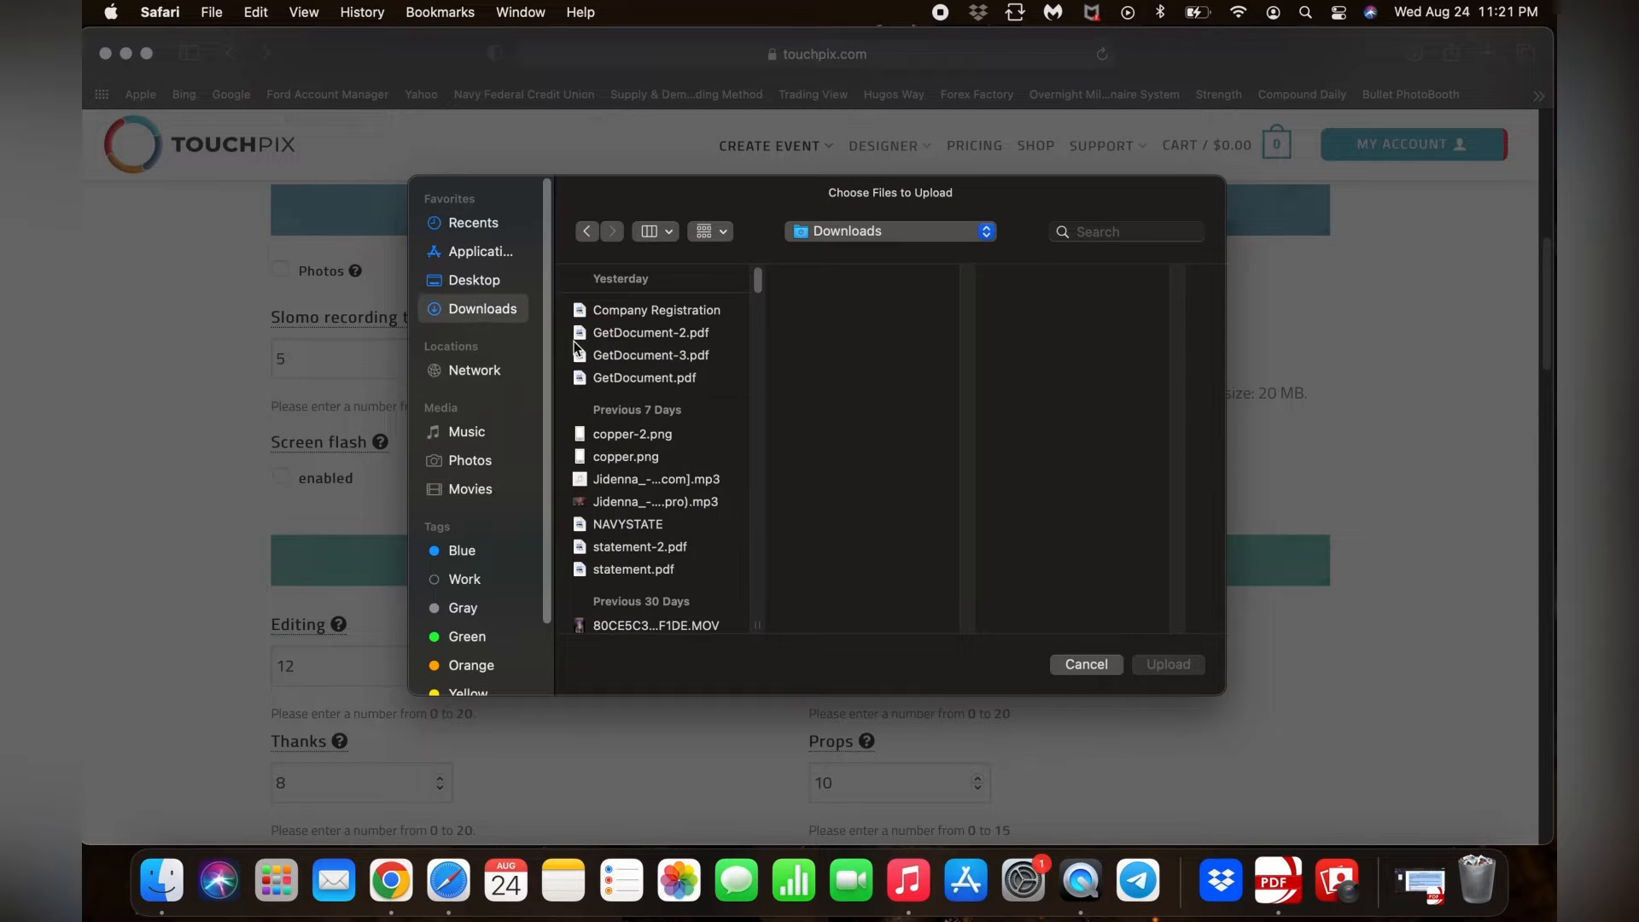
left_click(643, 478)
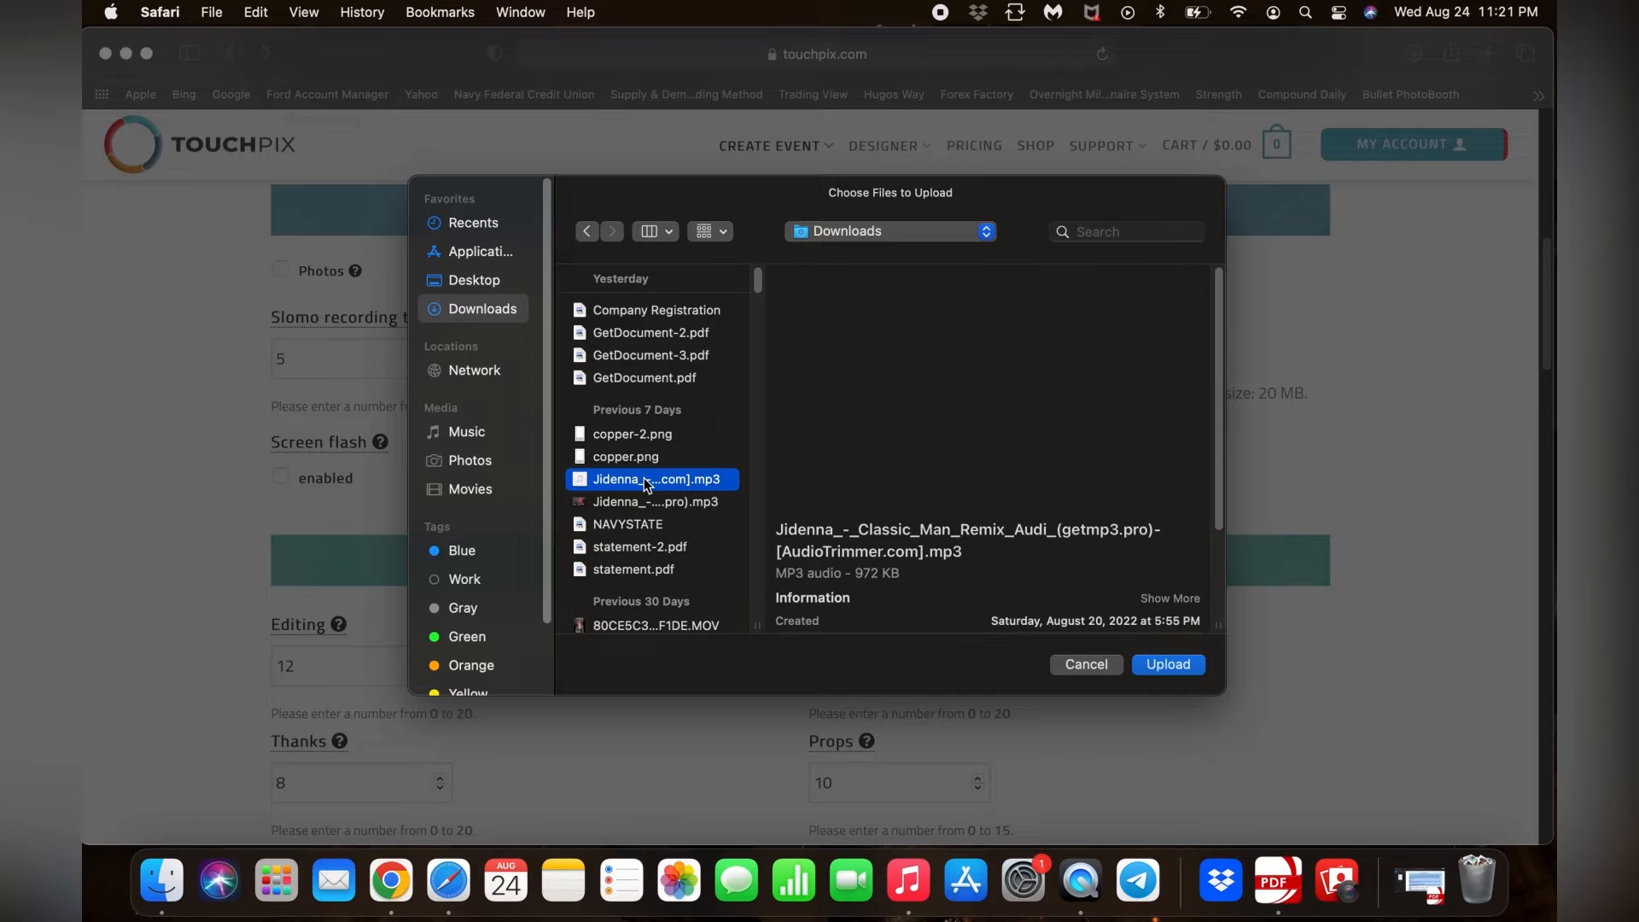
left_click(1167, 665)
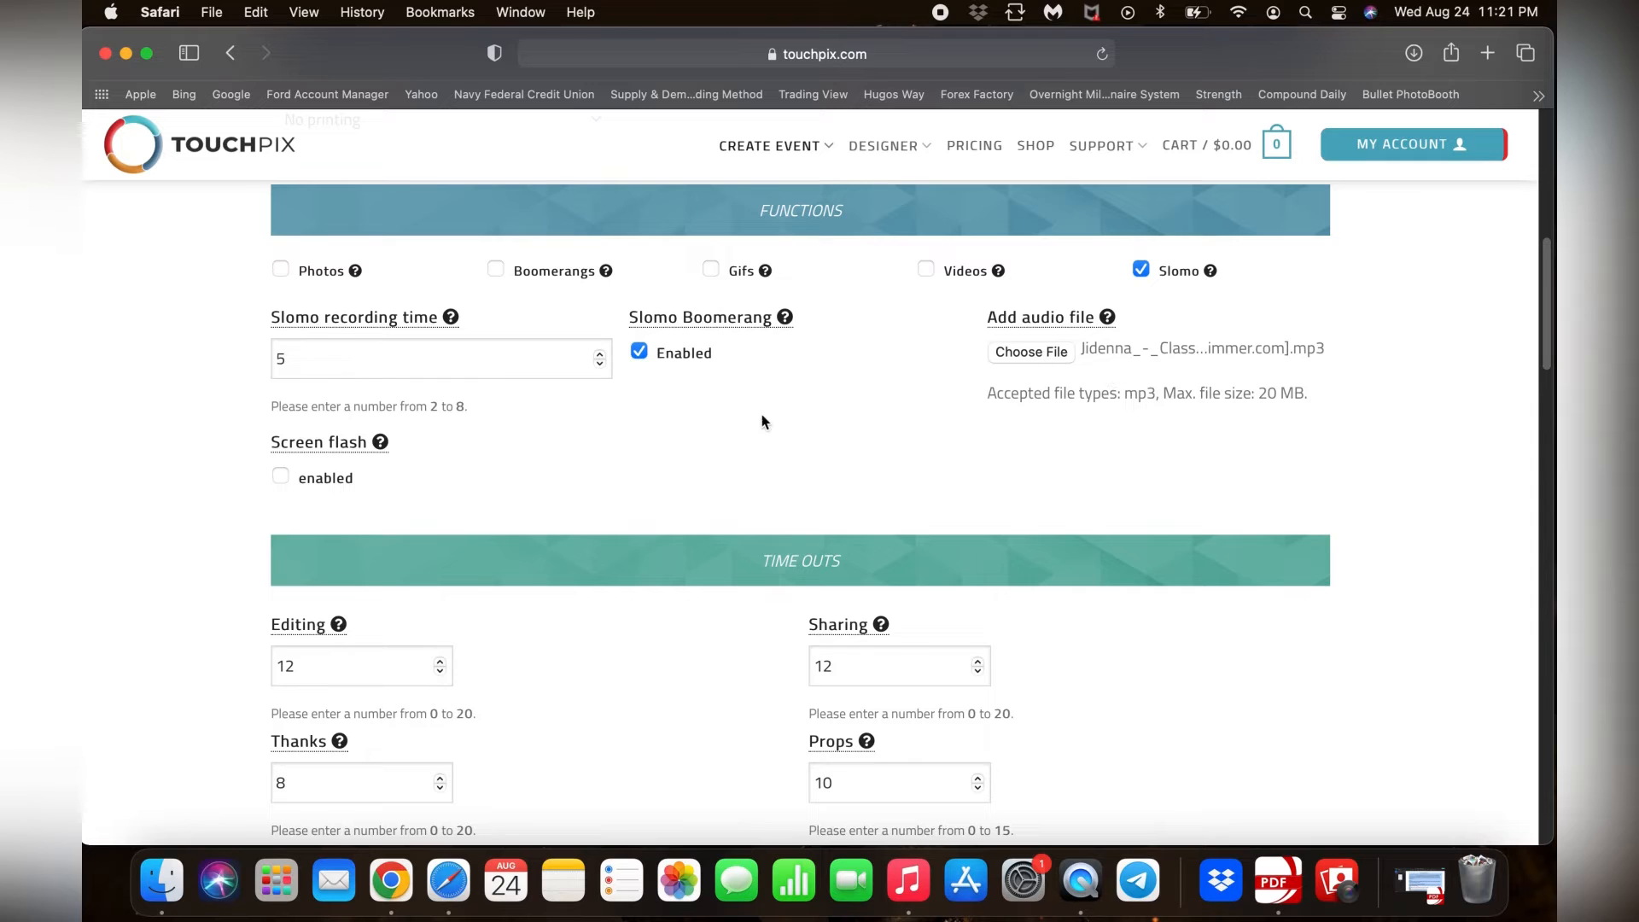
- Set the Editing time-out to 0
scroll(428, 476, "down", 1)
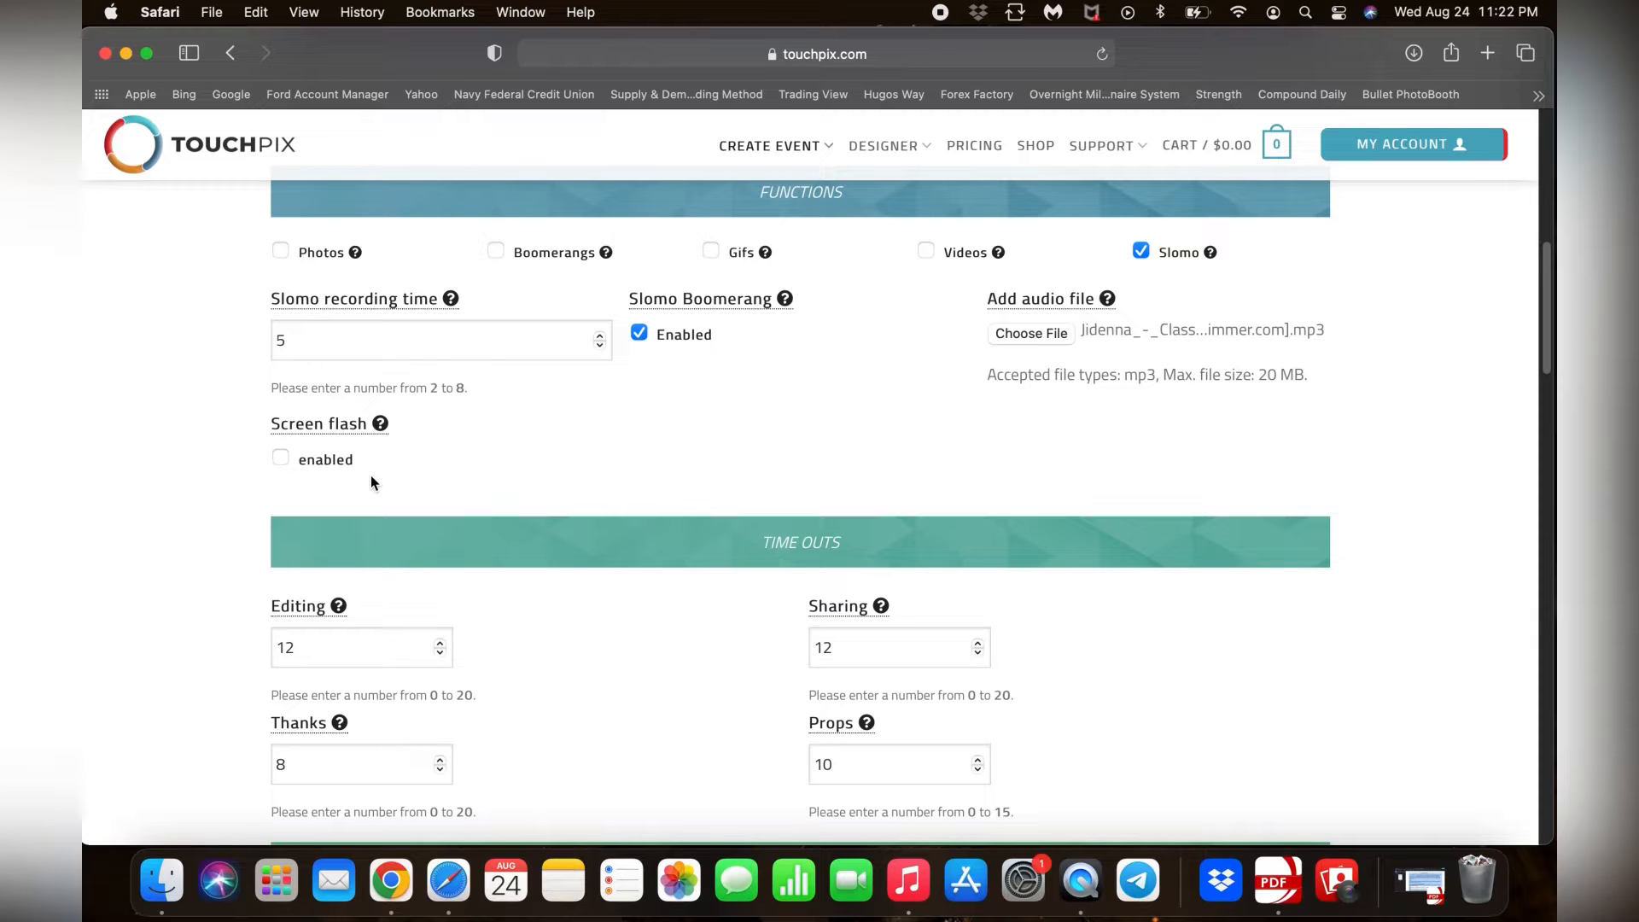
scroll(371, 474, "down", 5)
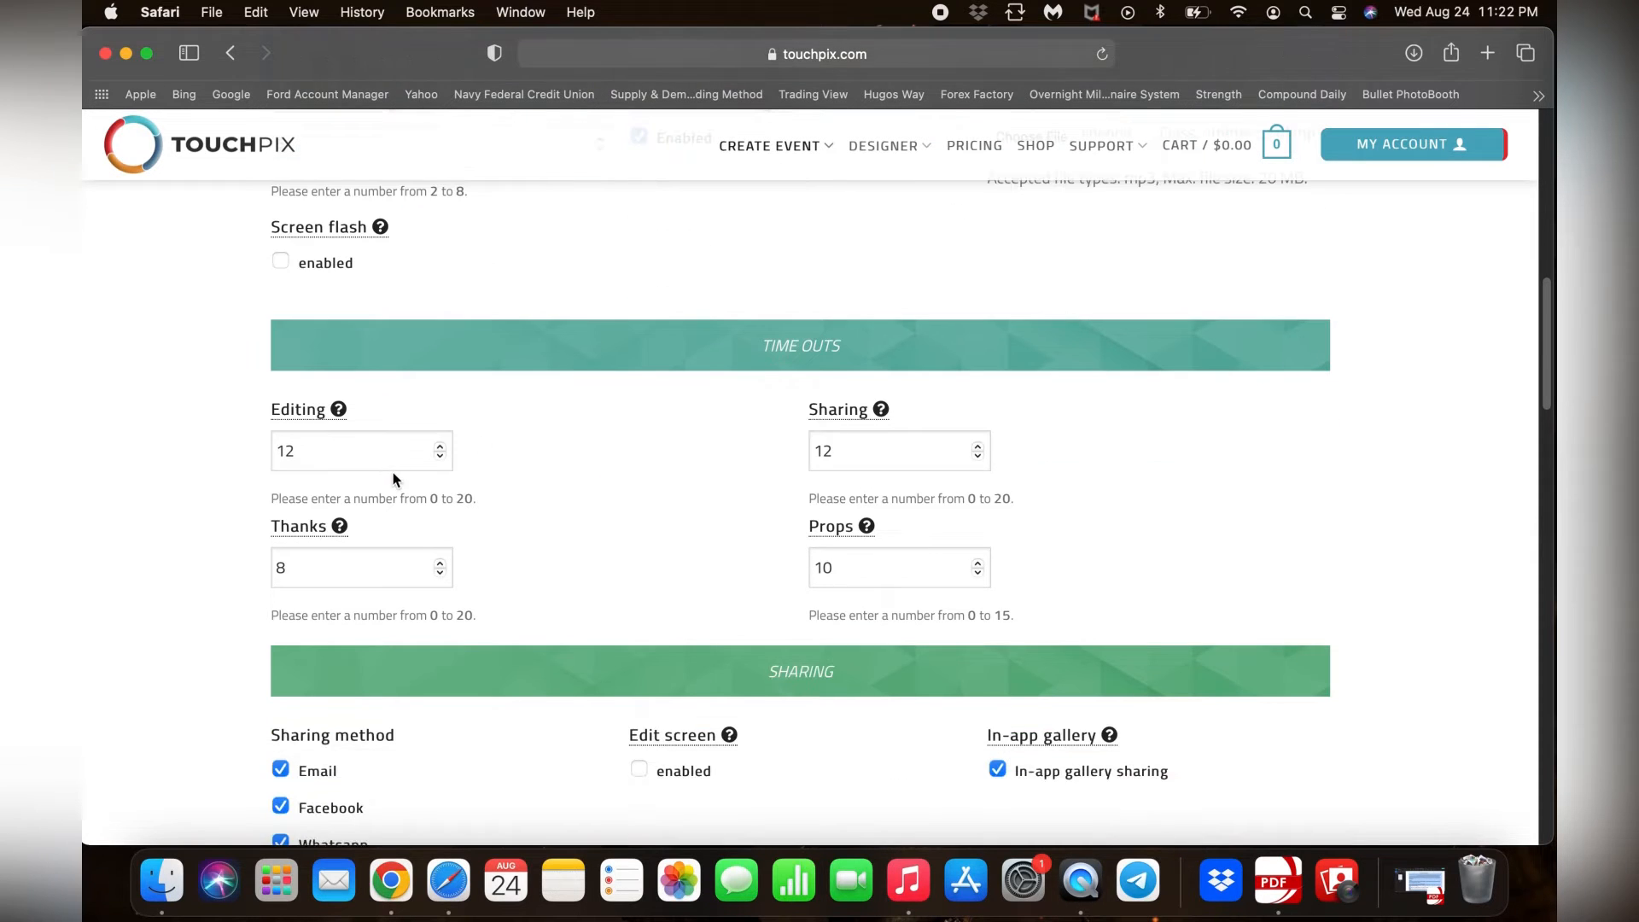
left_click(374, 451)
left_click_drag(335, 449, 234, 440)
key("BackSpace")
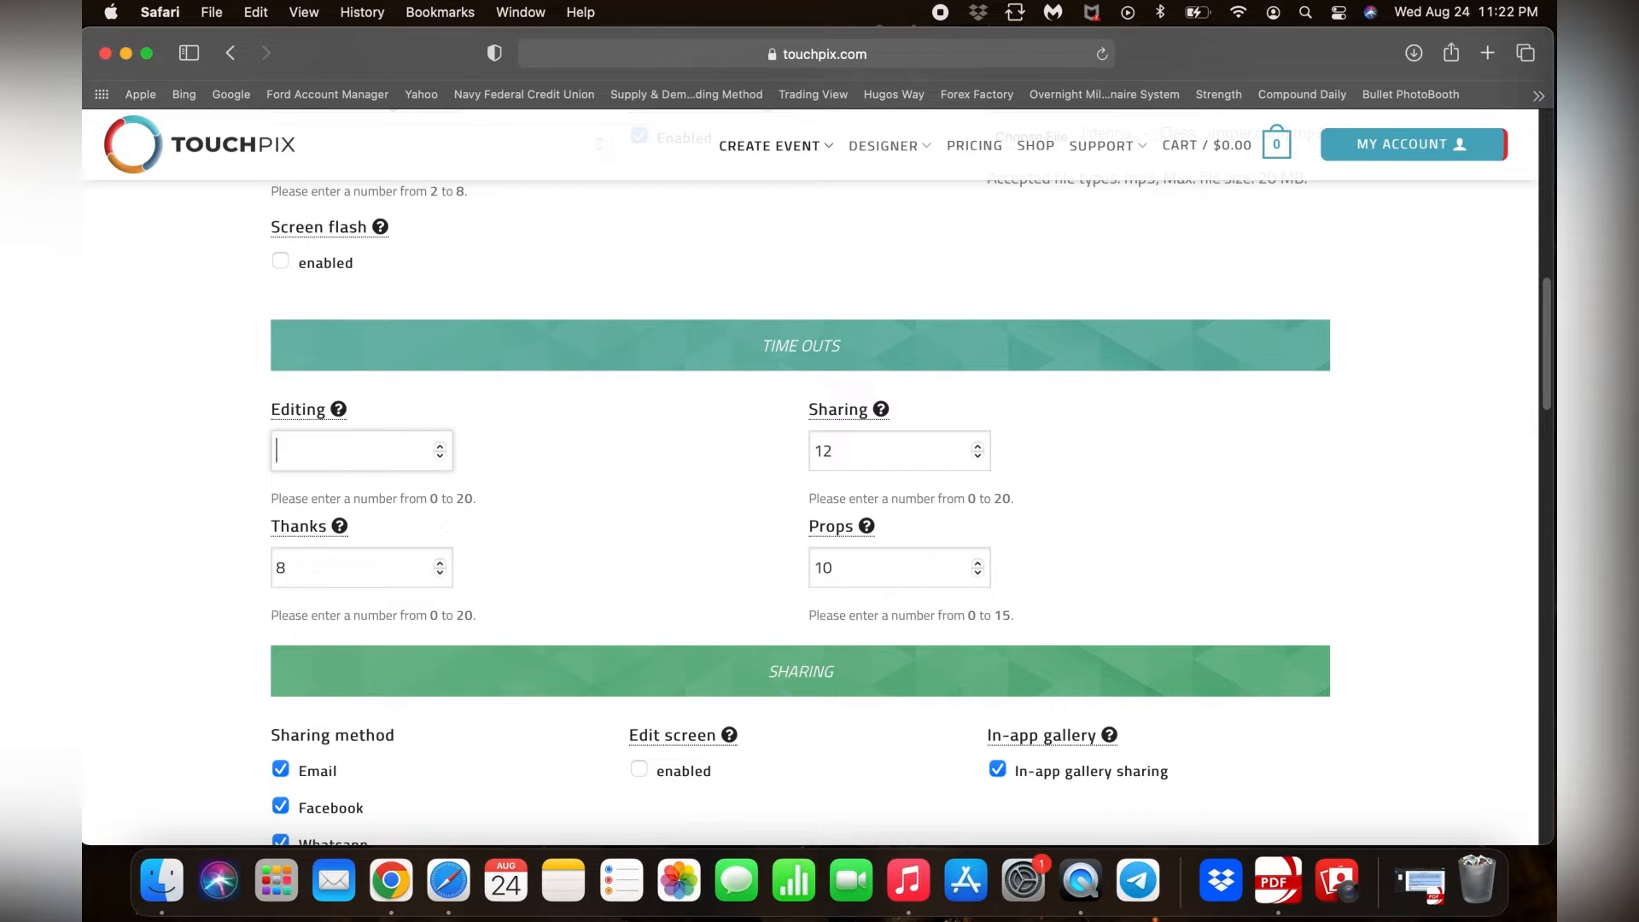
type("0")
left_click(514, 444)
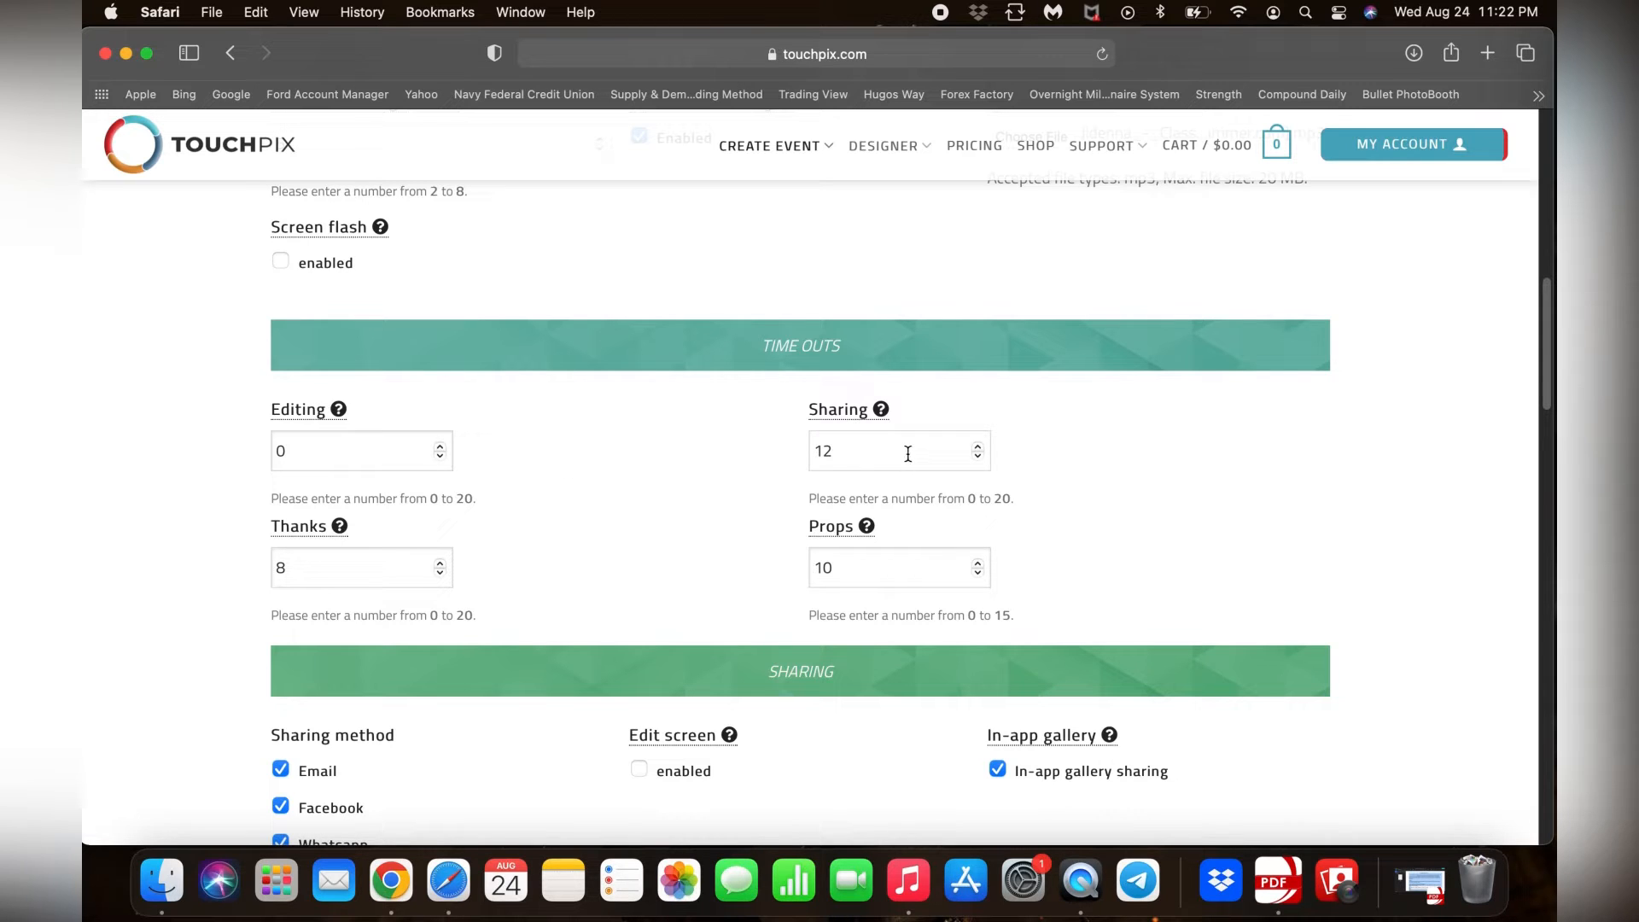
- Lower the Sharing time-out to 6
left_click(978, 458)
left_click(978, 457)
left_click(978, 457)
left_click(978, 458)
left_click(978, 458)
left_click(978, 457)
mouse_move(882, 412)
- Set the Thanks time-out to 3 and the Props time-out to 0
left_click_drag(312, 568, 254, 557)
type("3")
double_click(818, 565)
type("0")
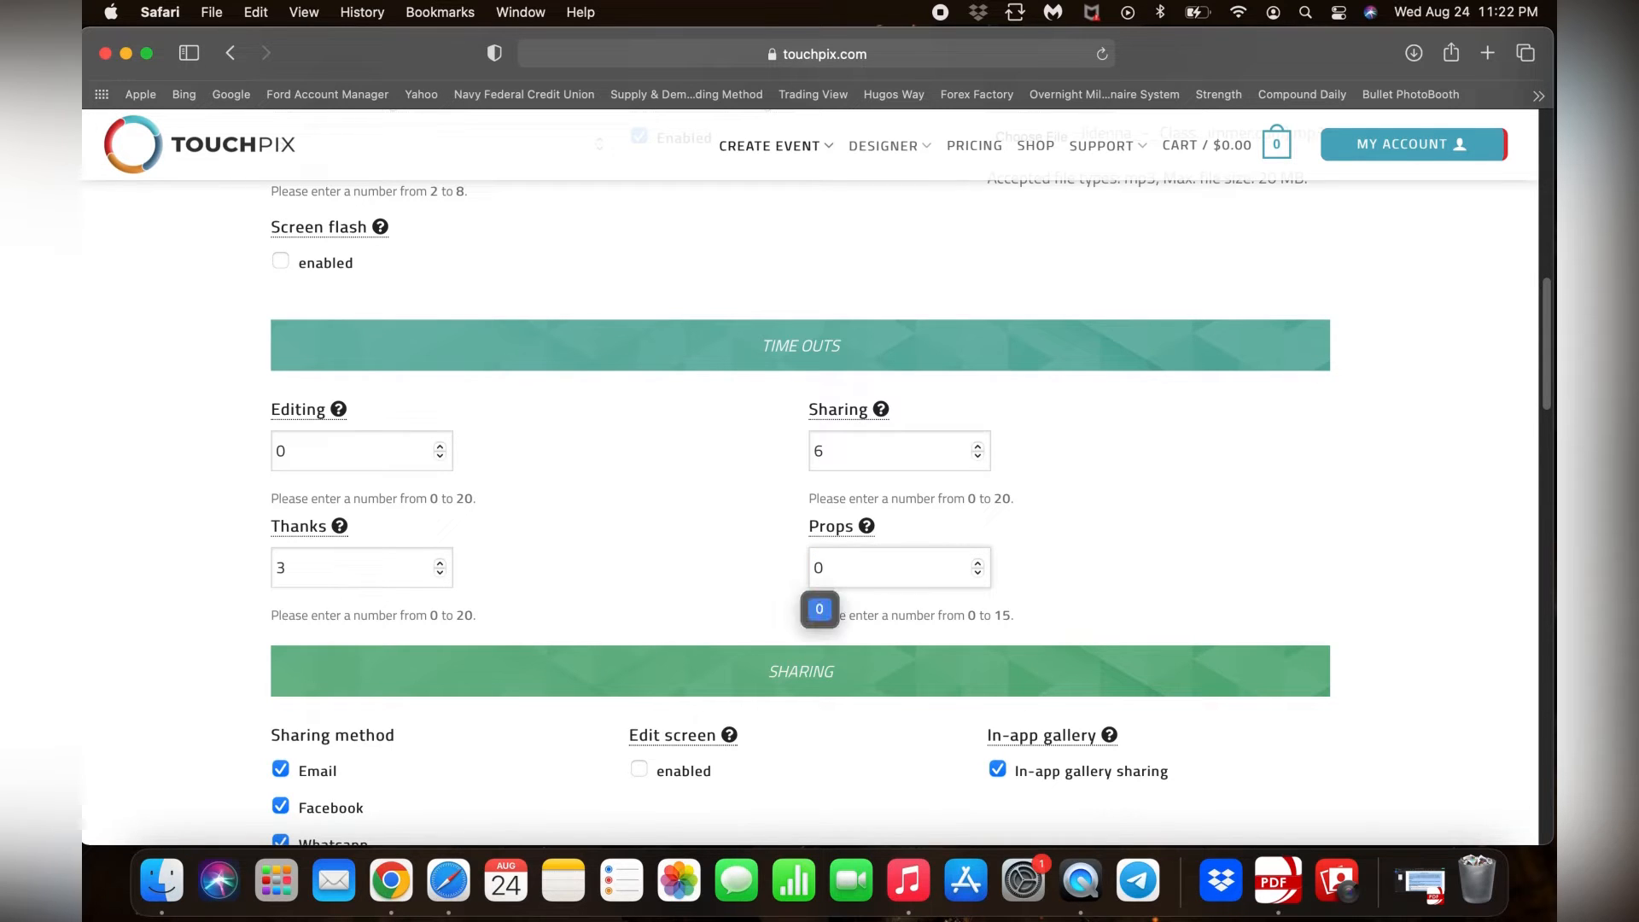
- Set the Email subject in the Sharing section to "360 & Beyond"
scroll(708, 563, "down", 5)
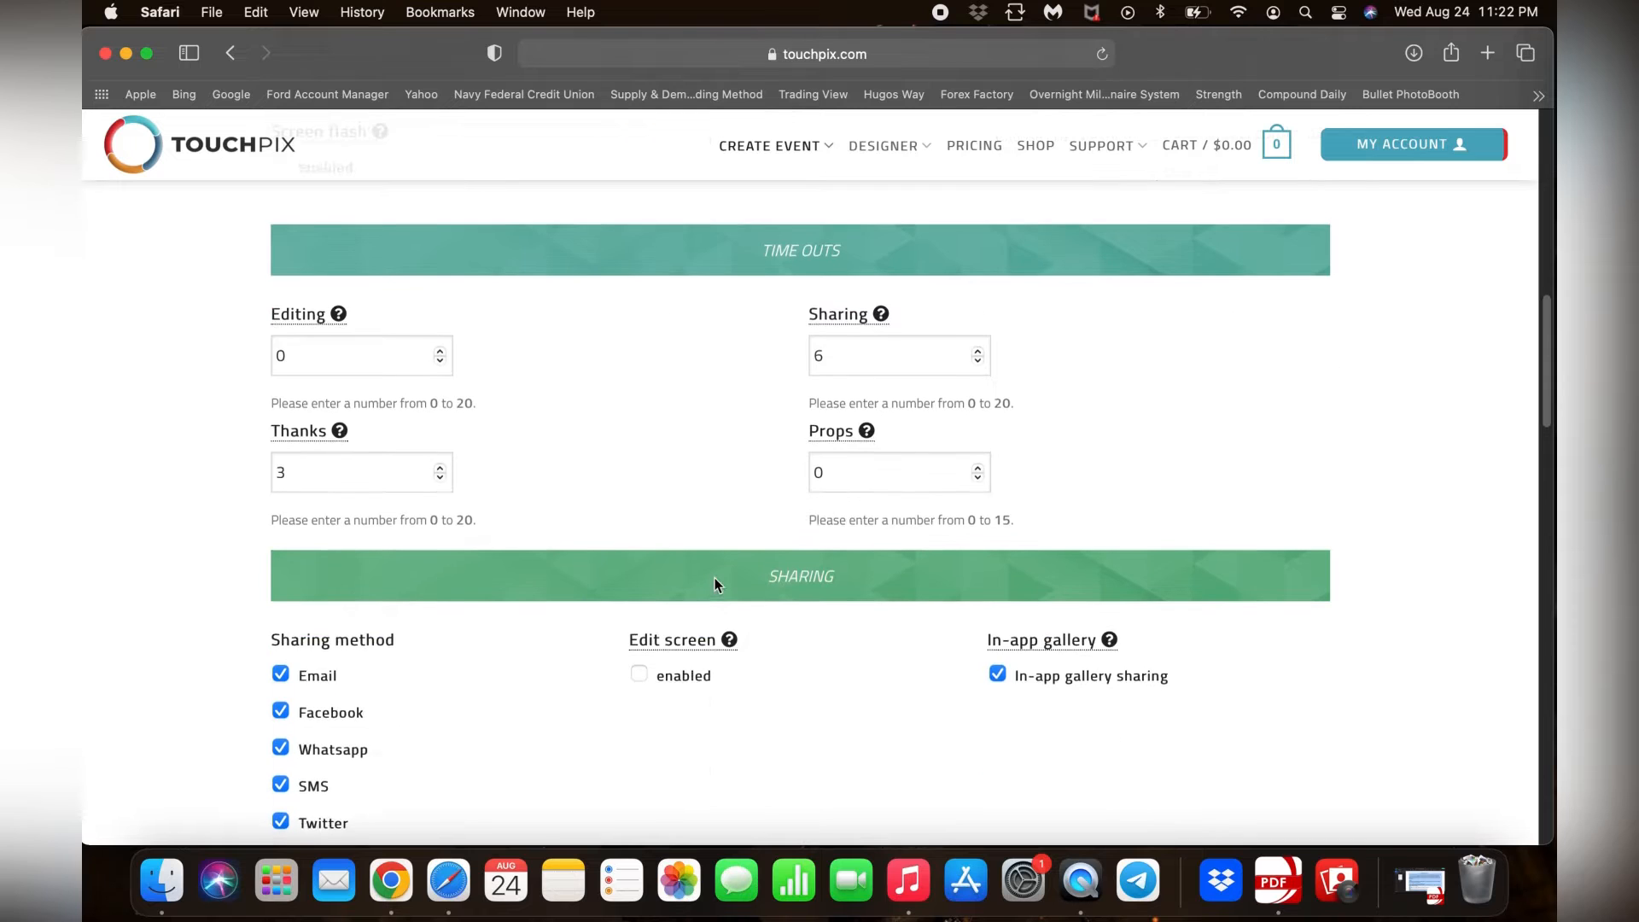
scroll(719, 588, "down", 1)
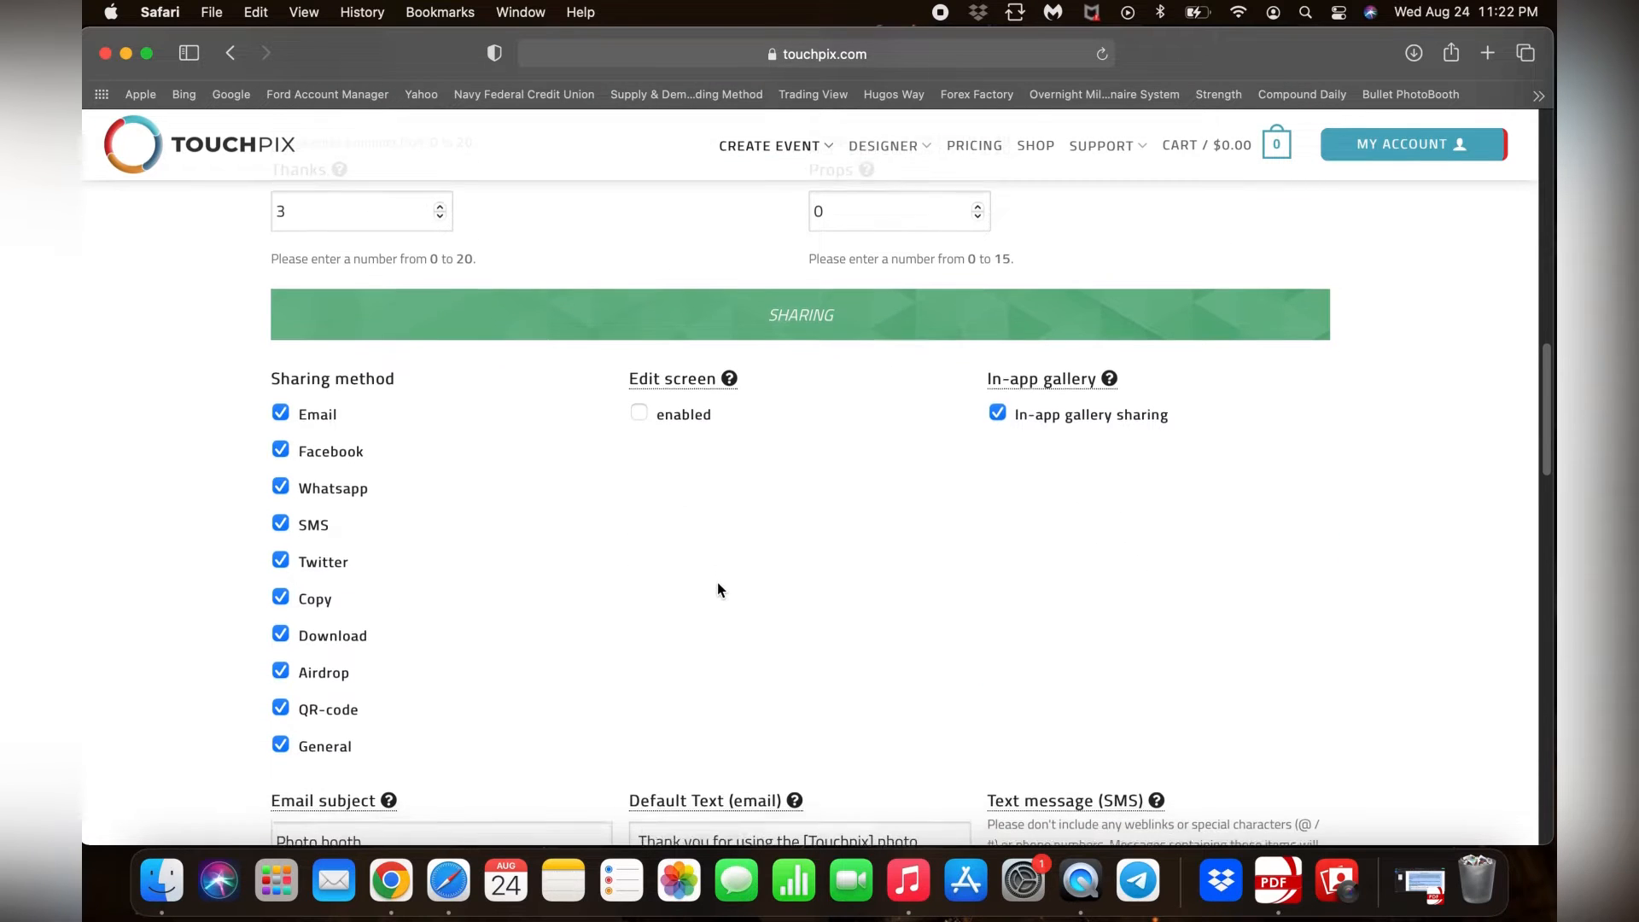
scroll(719, 583, "down", 1)
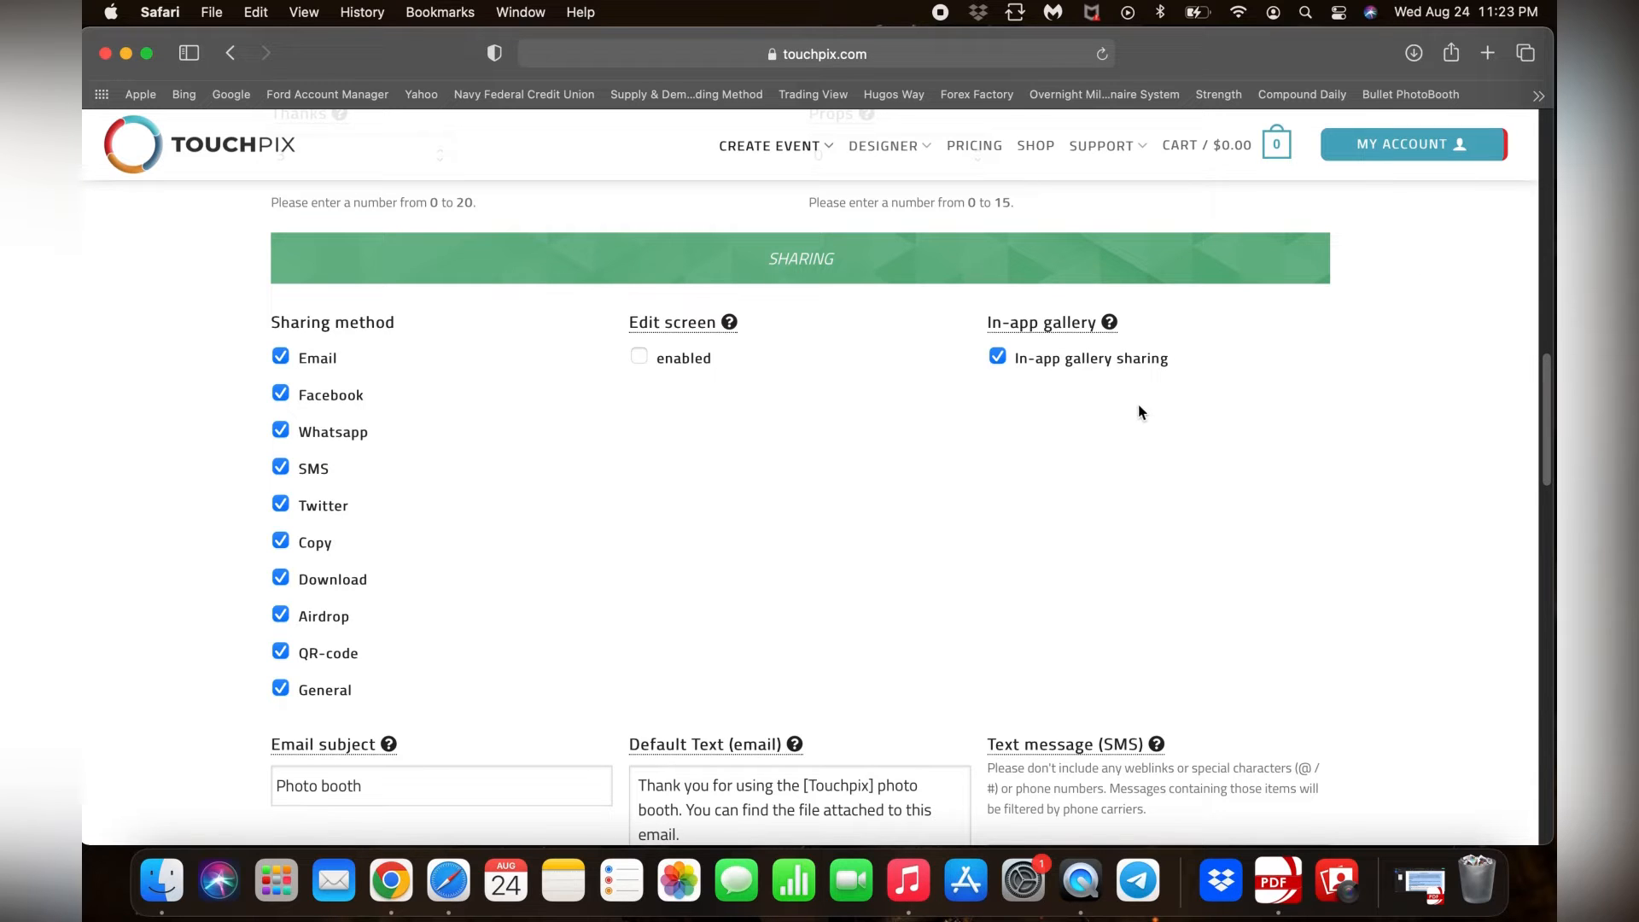
scroll(1134, 427, "down", 2)
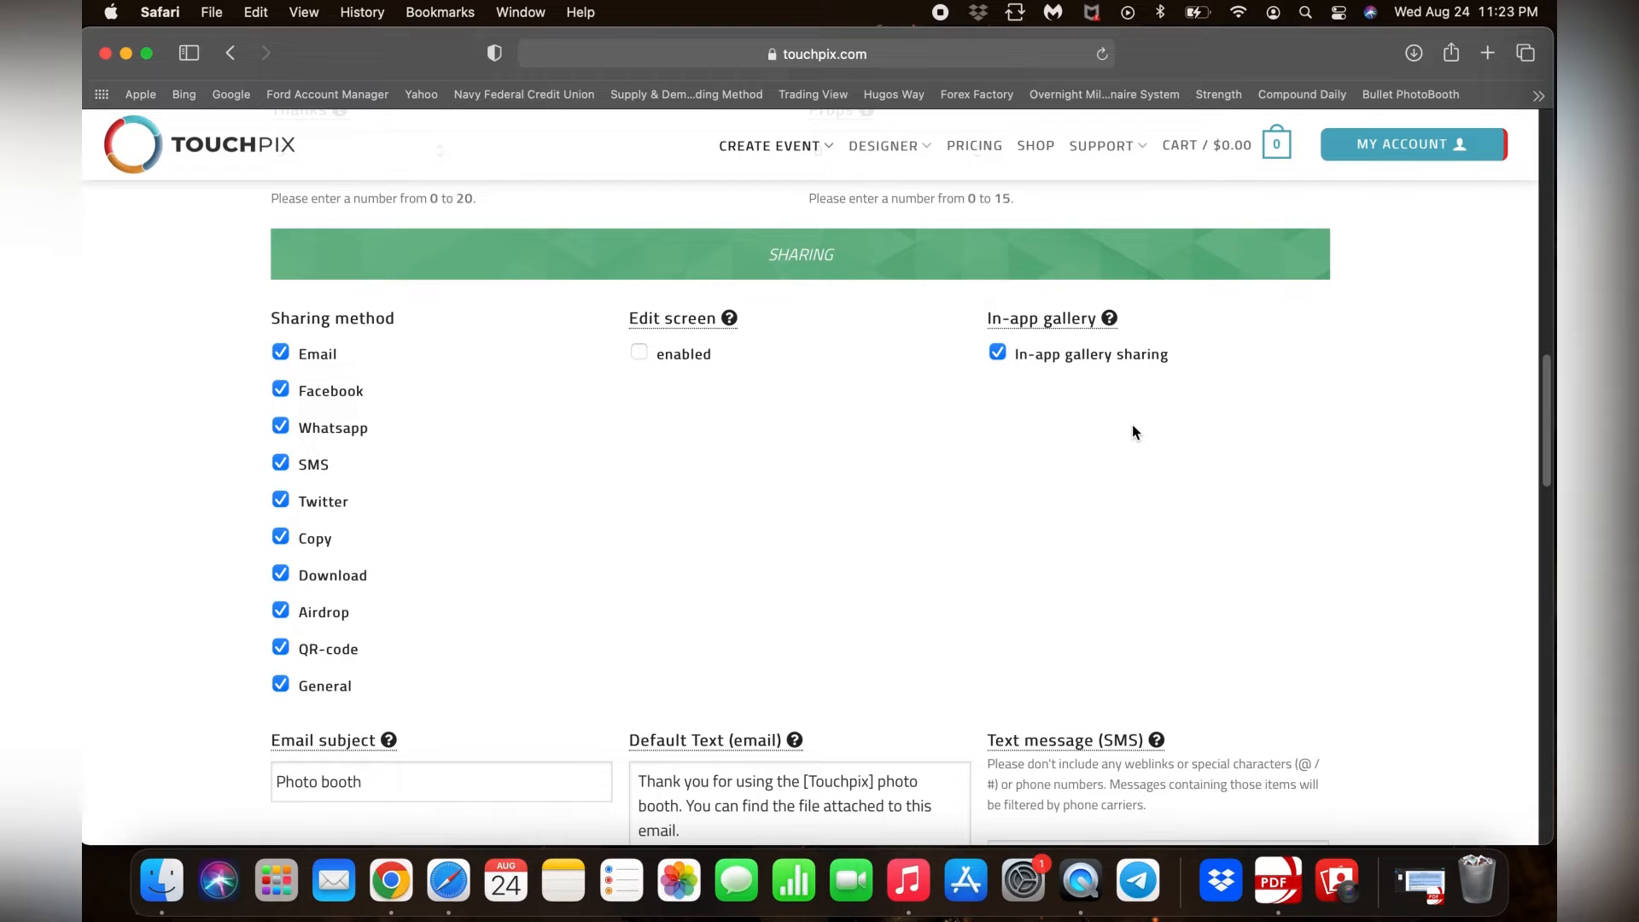
scroll(1133, 424, "down", 2)
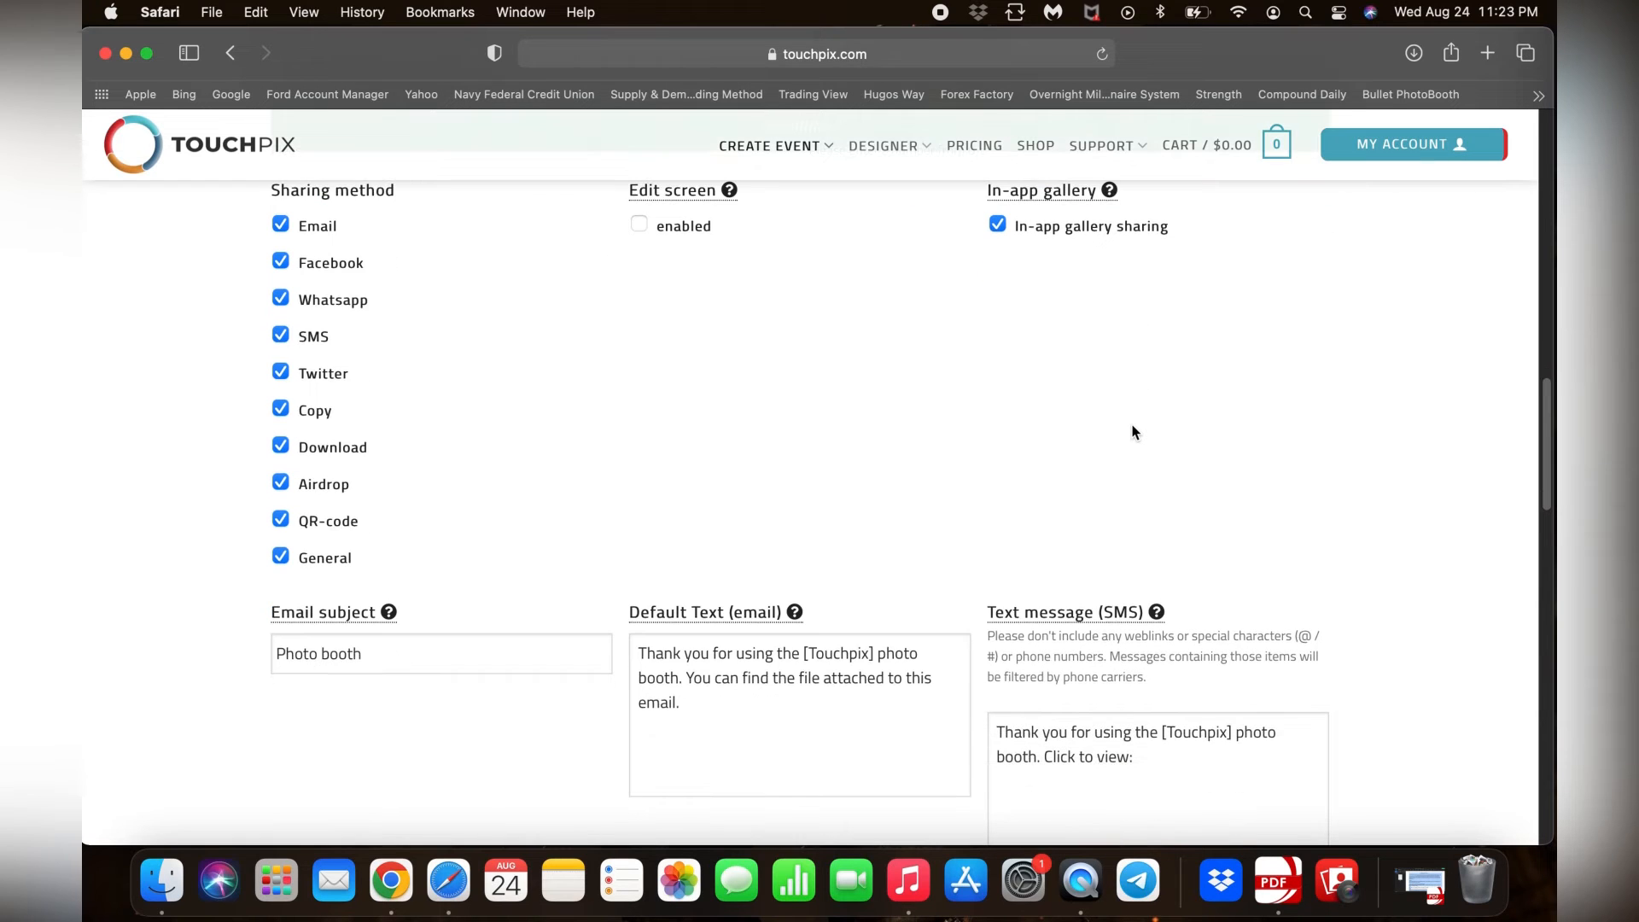
scroll(1133, 431, "down", 3)
scroll(424, 542, "down", 3)
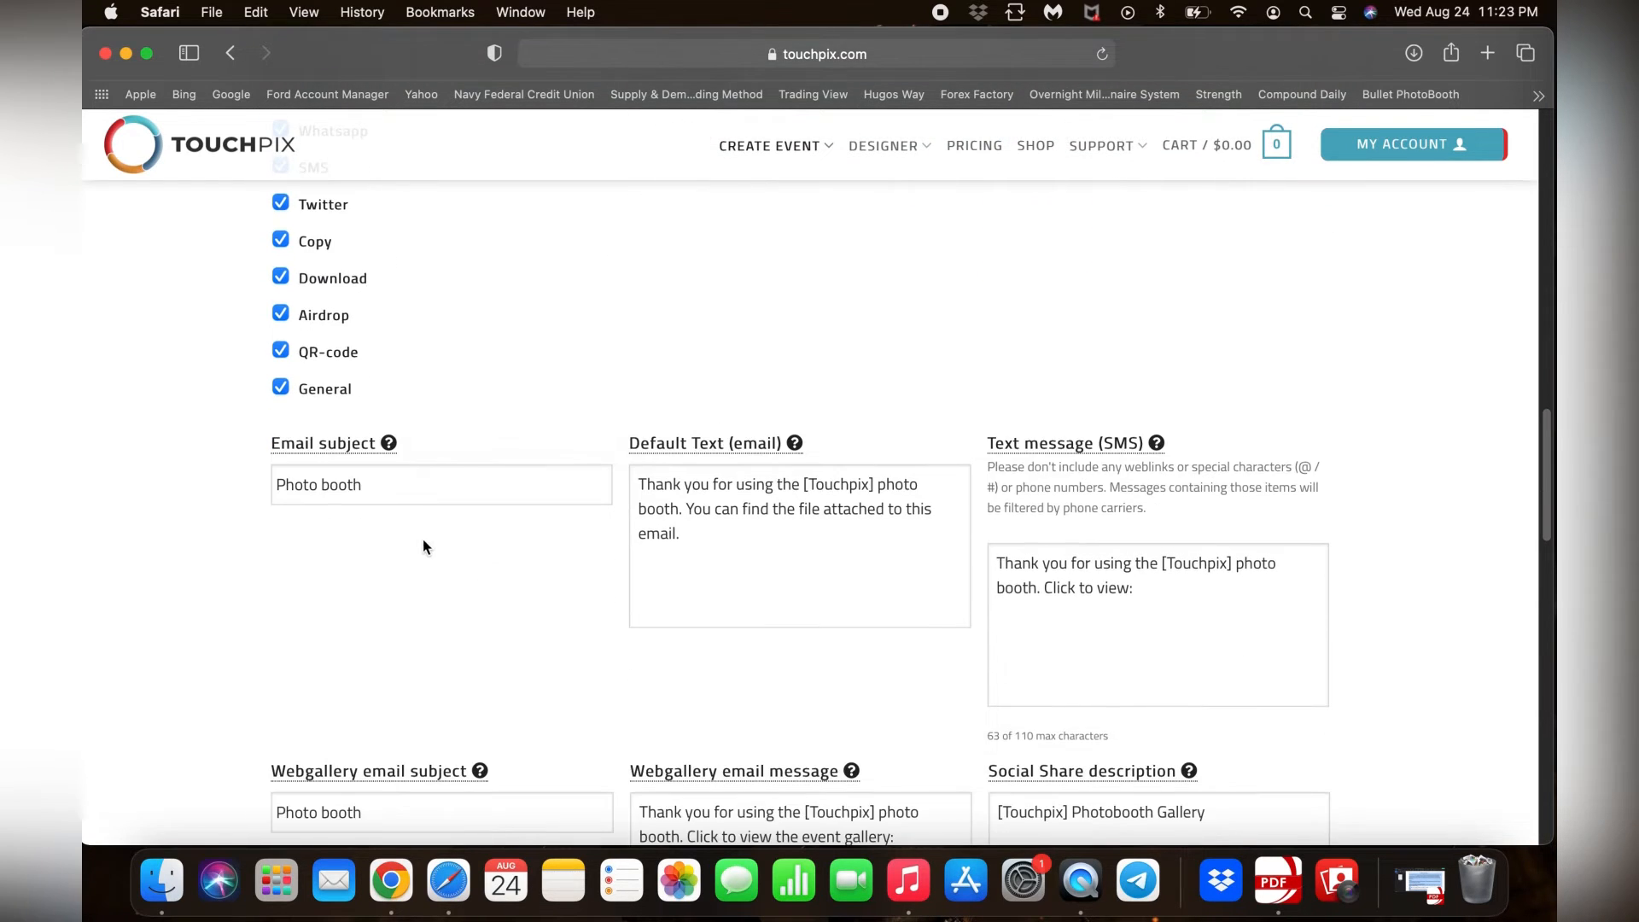
left_click_drag(393, 487, 175, 455)
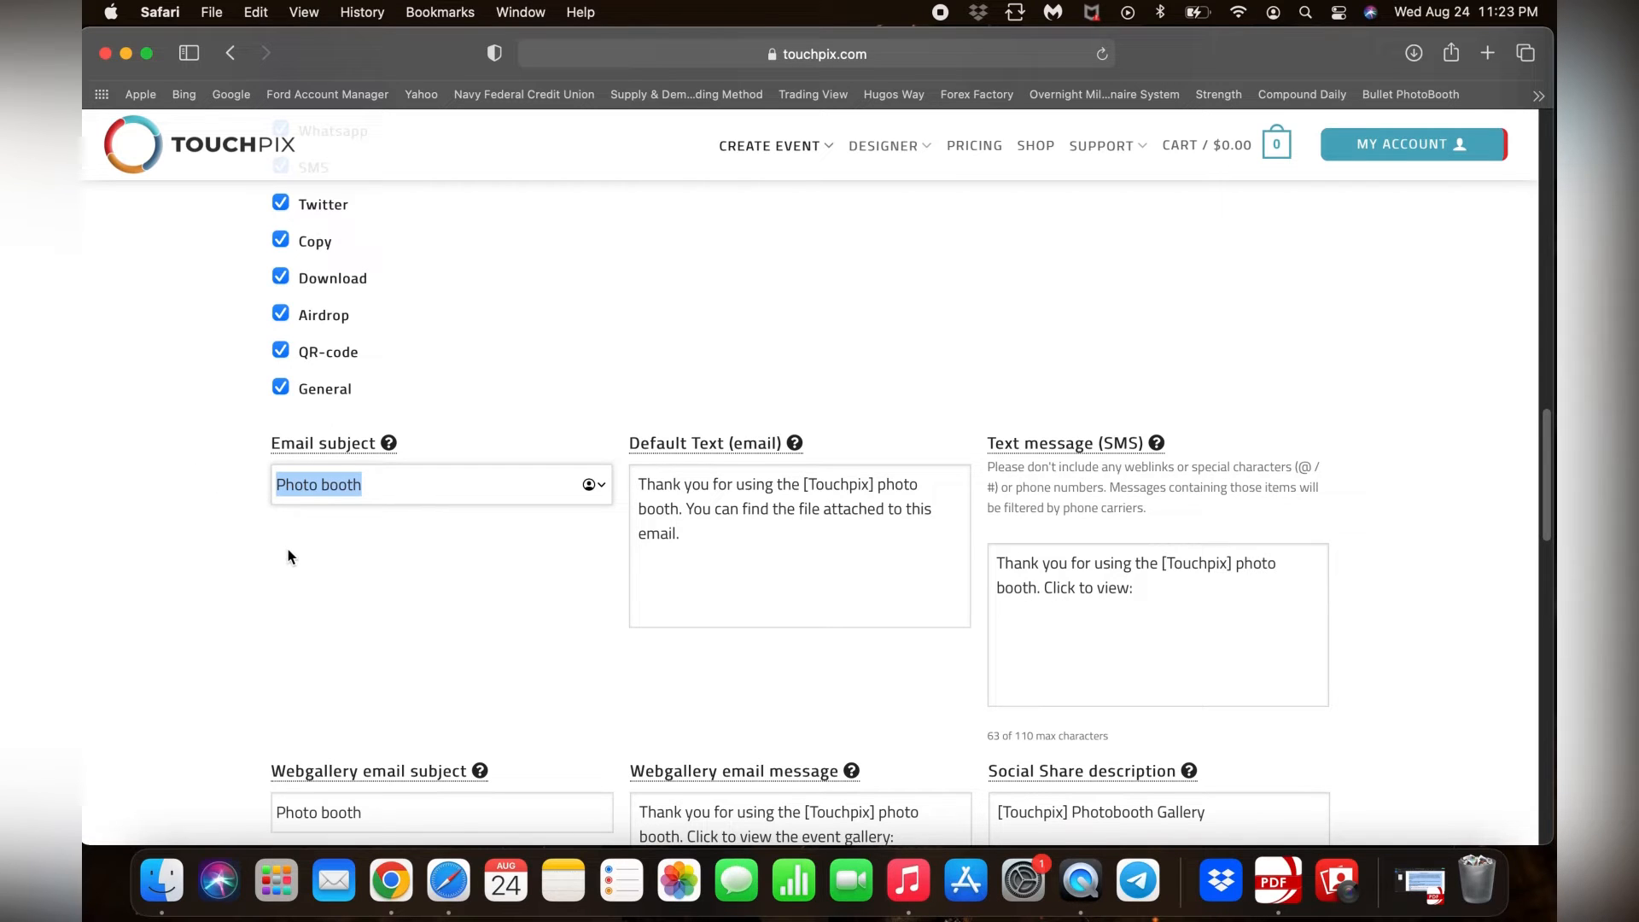
key("BackSpace")
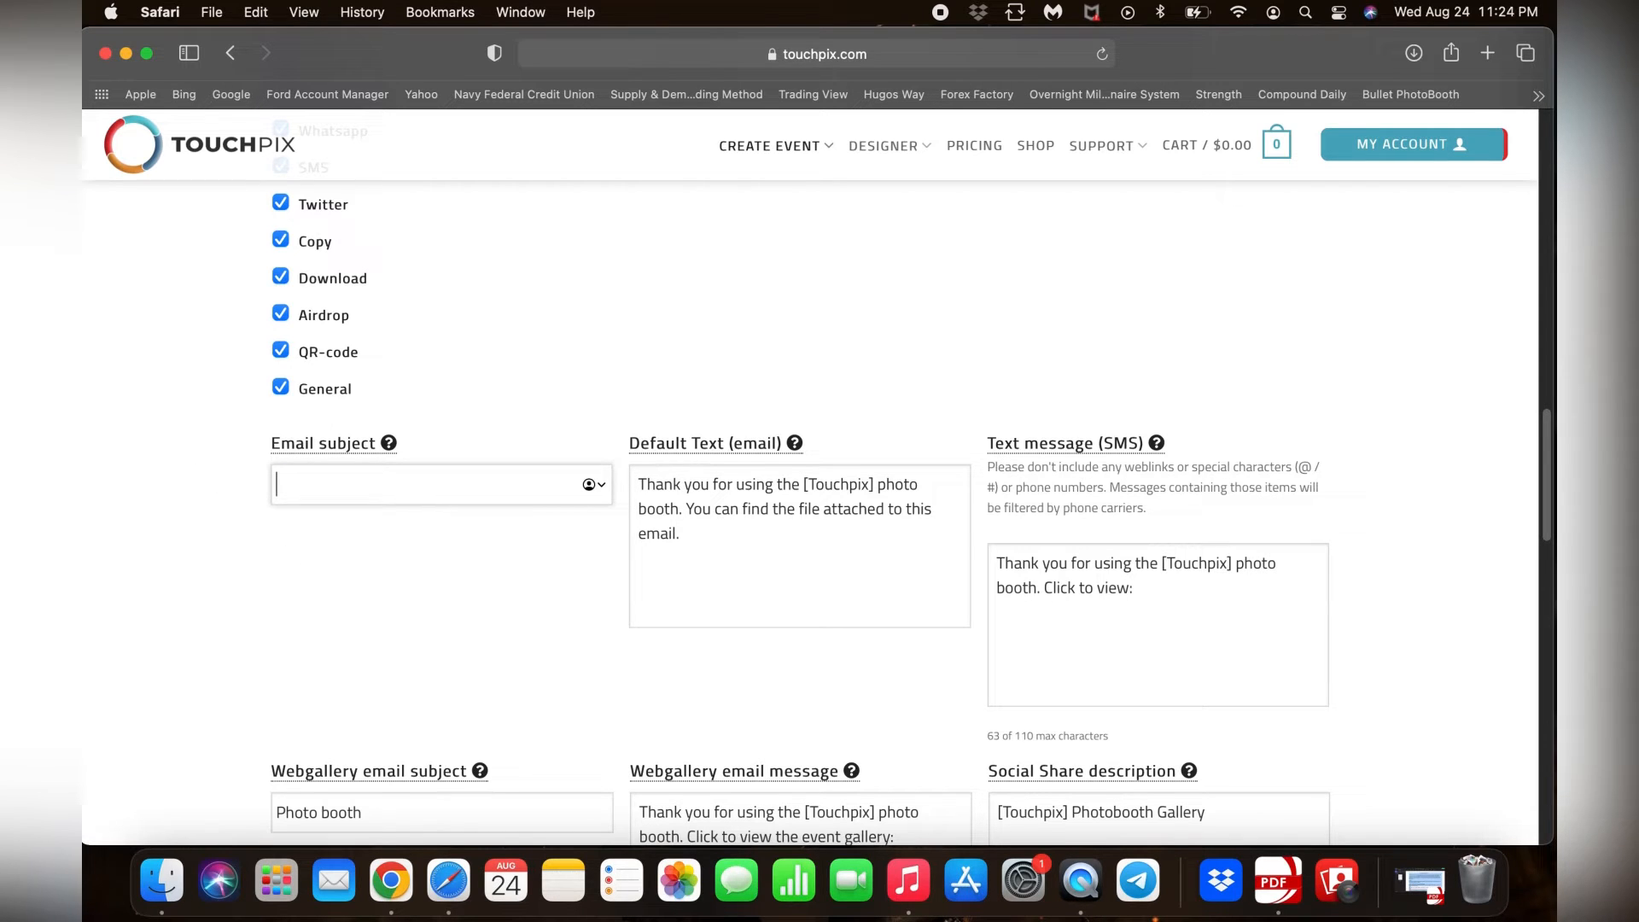
type("360 & Beyond")
- Copy the new email subject and use it to replace "Touchpix" in the Default Text (email) and Text message (SMS)
left_click_drag(394, 485, 257, 474)
key("super+c")
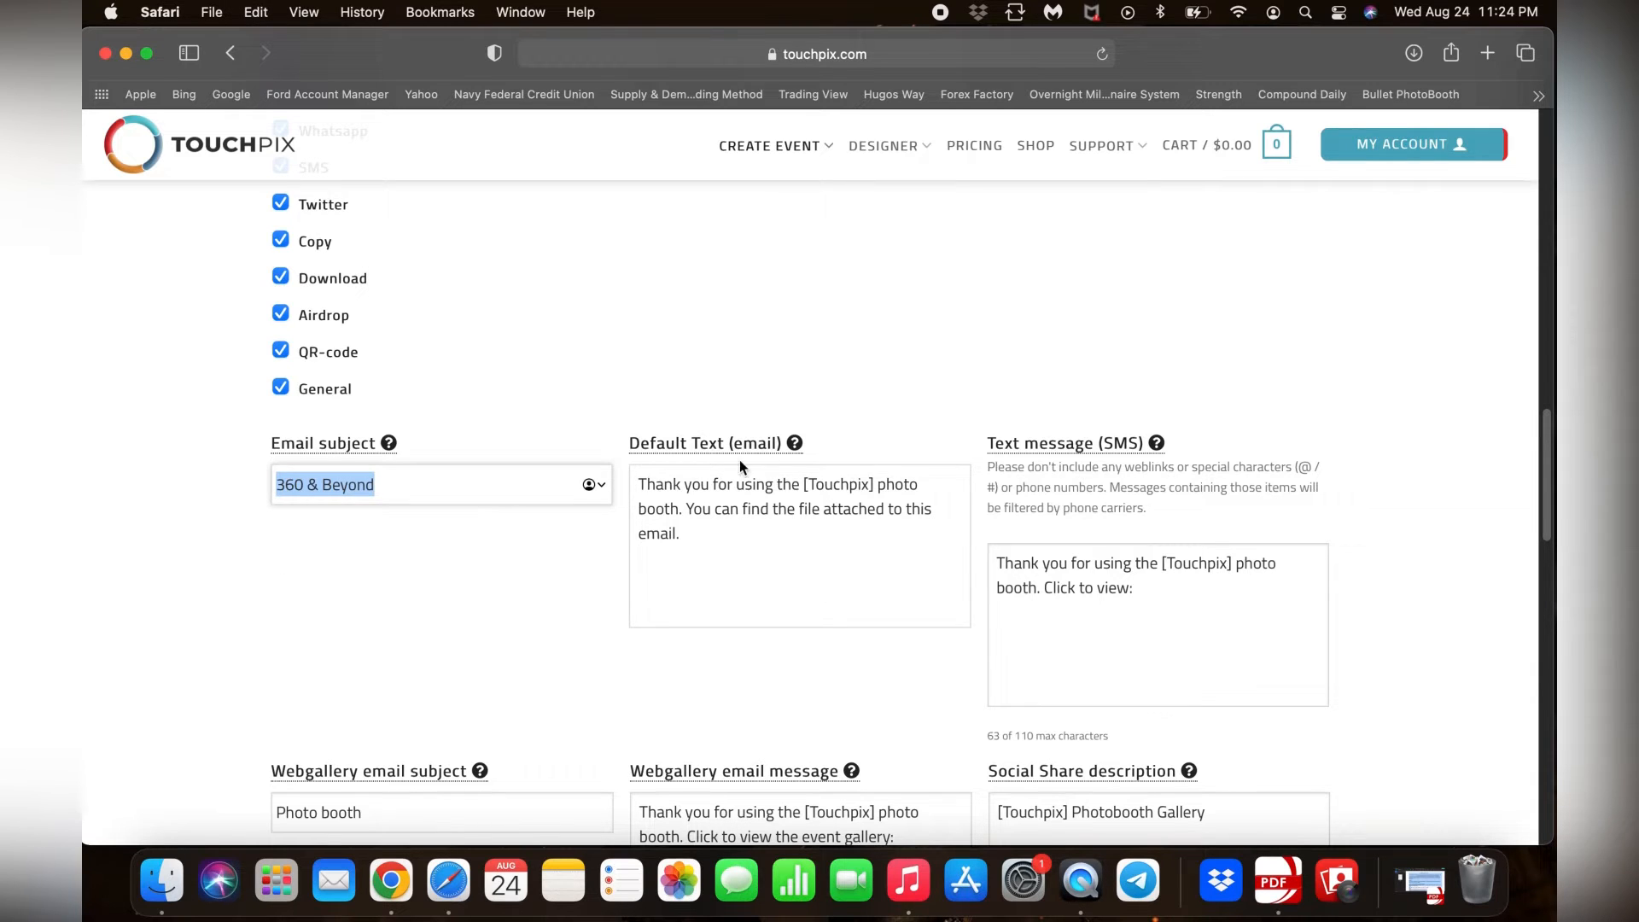
scroll(740, 459, "down", 2)
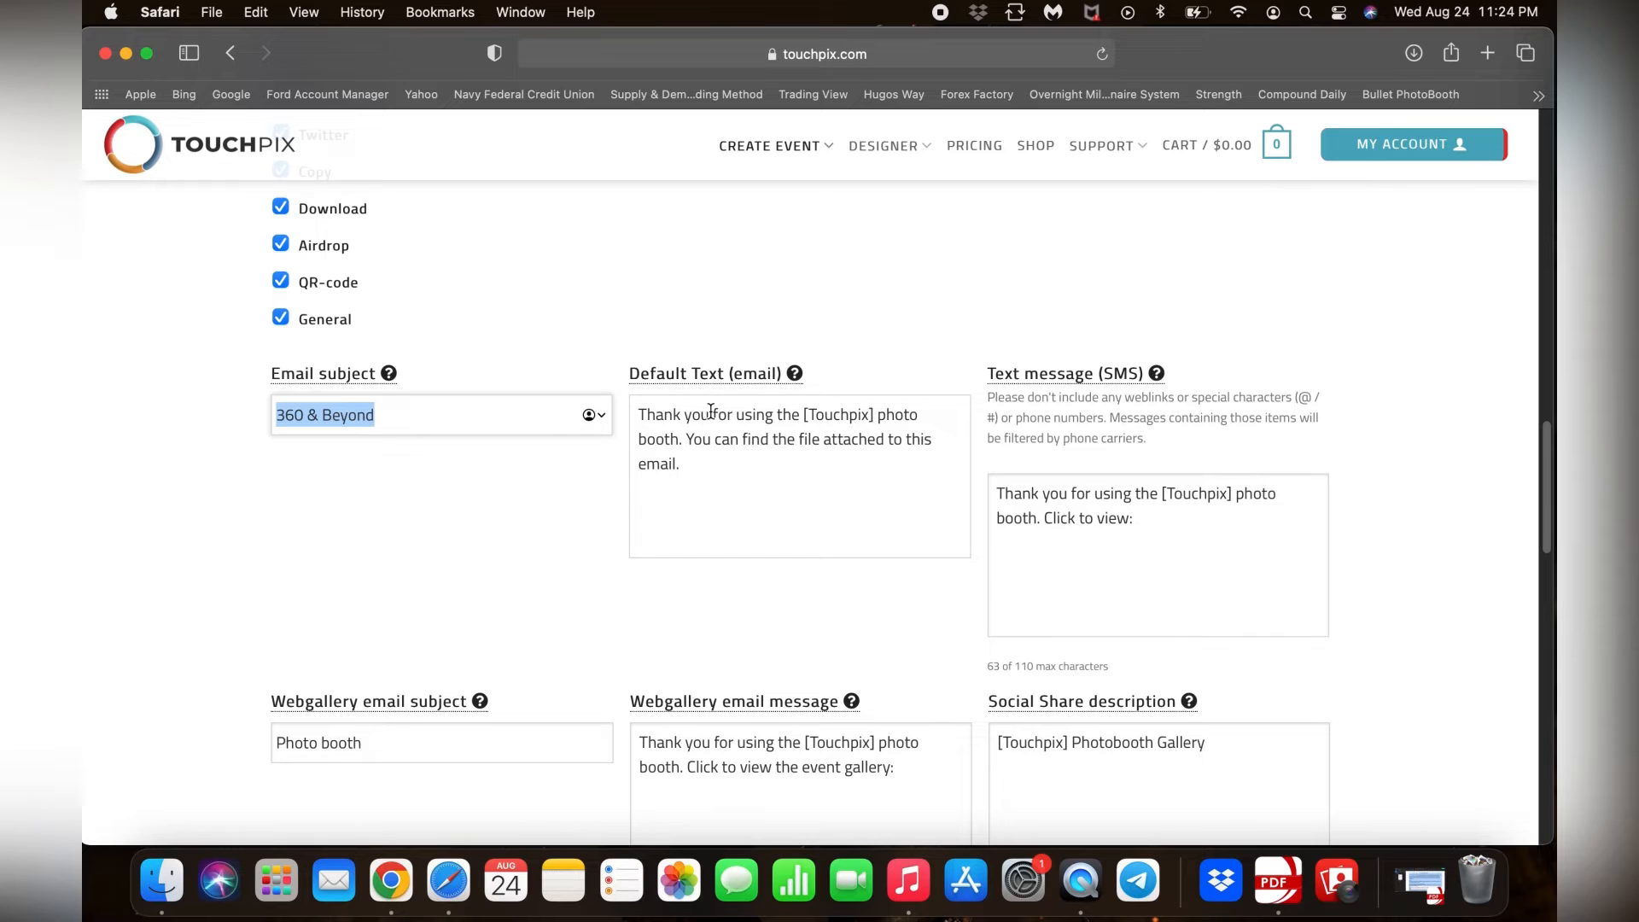
left_click(811, 416)
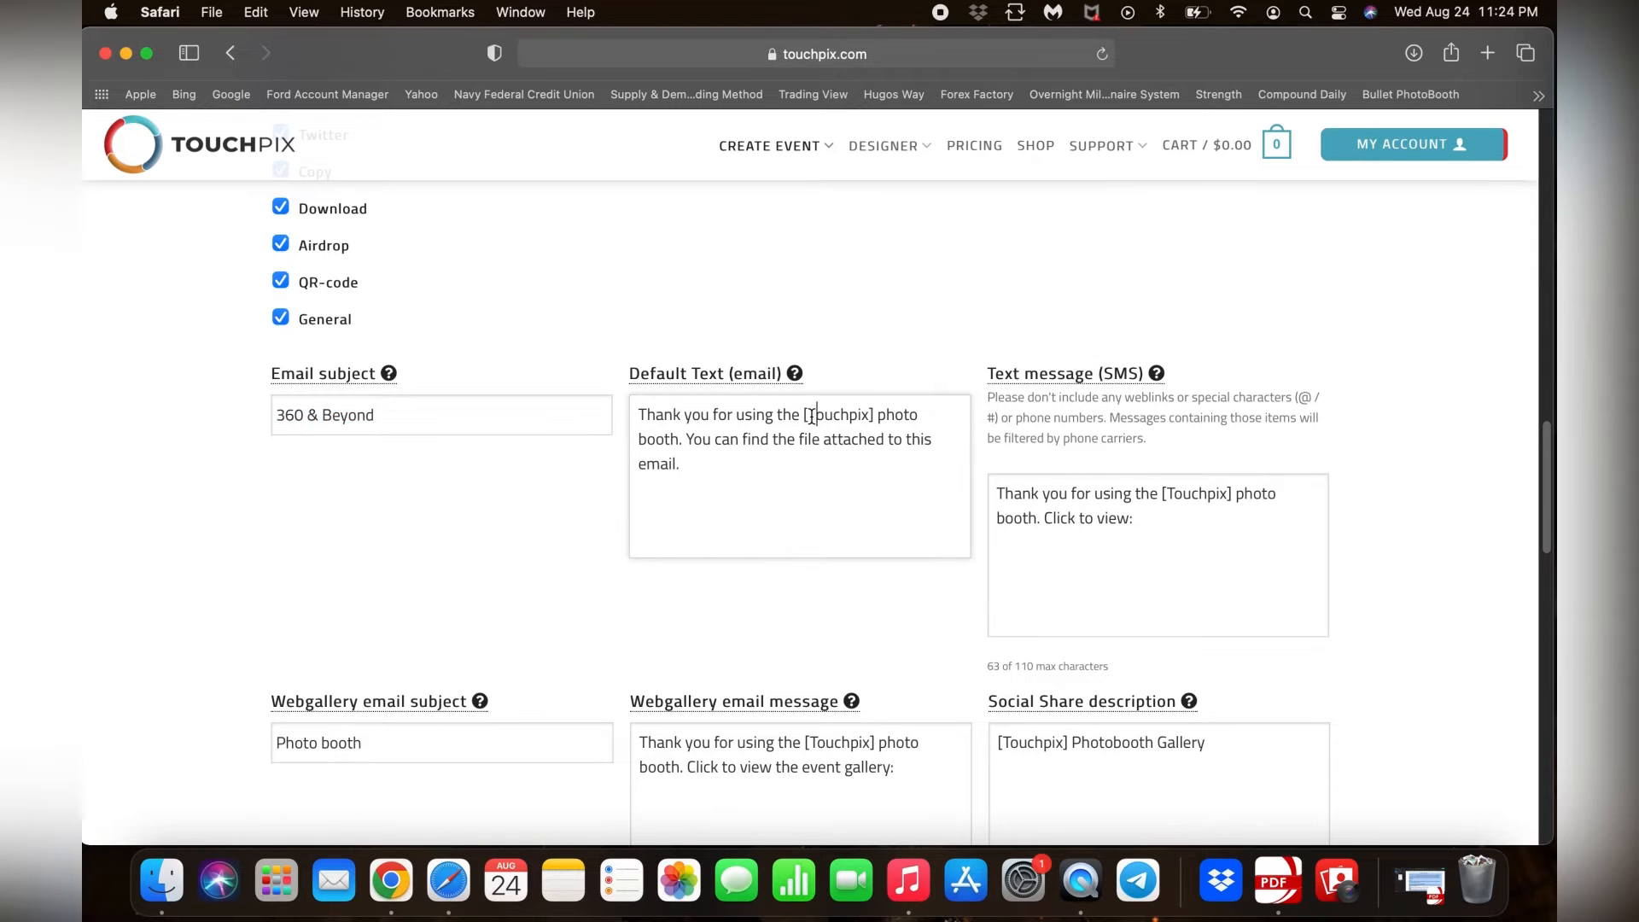
left_click_drag(811, 416, 871, 420)
key("super+v")
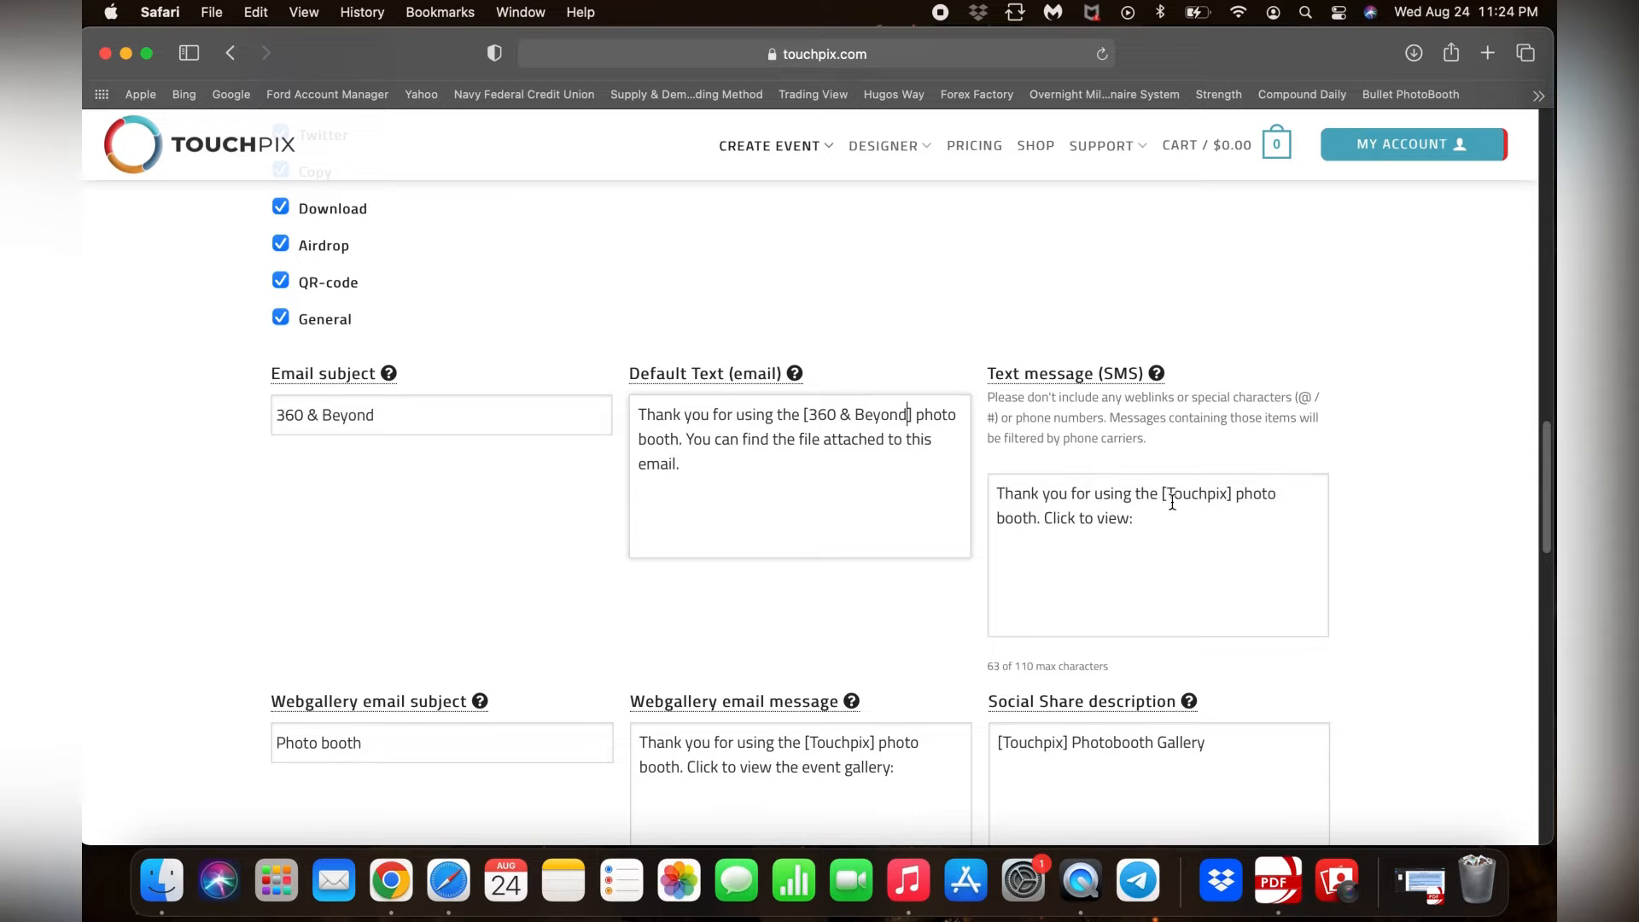
left_click_drag(1167, 494, 1229, 504)
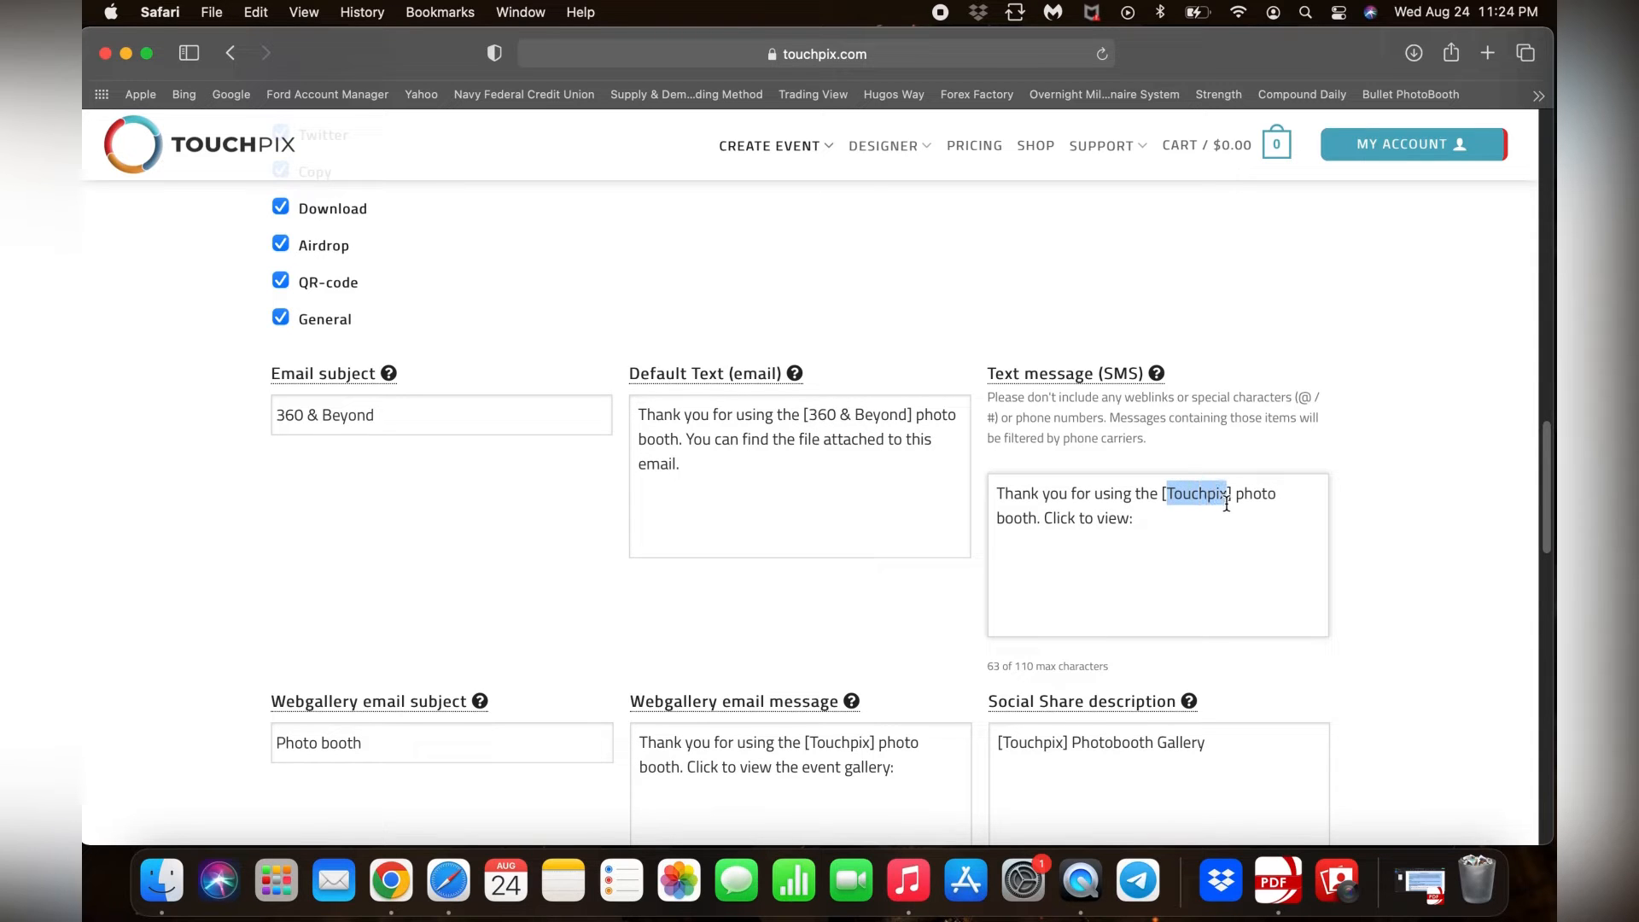
key("super+v")
- Replace the Webgallery email subject with "360 & Beyond"
scroll(975, 529, "down", 3)
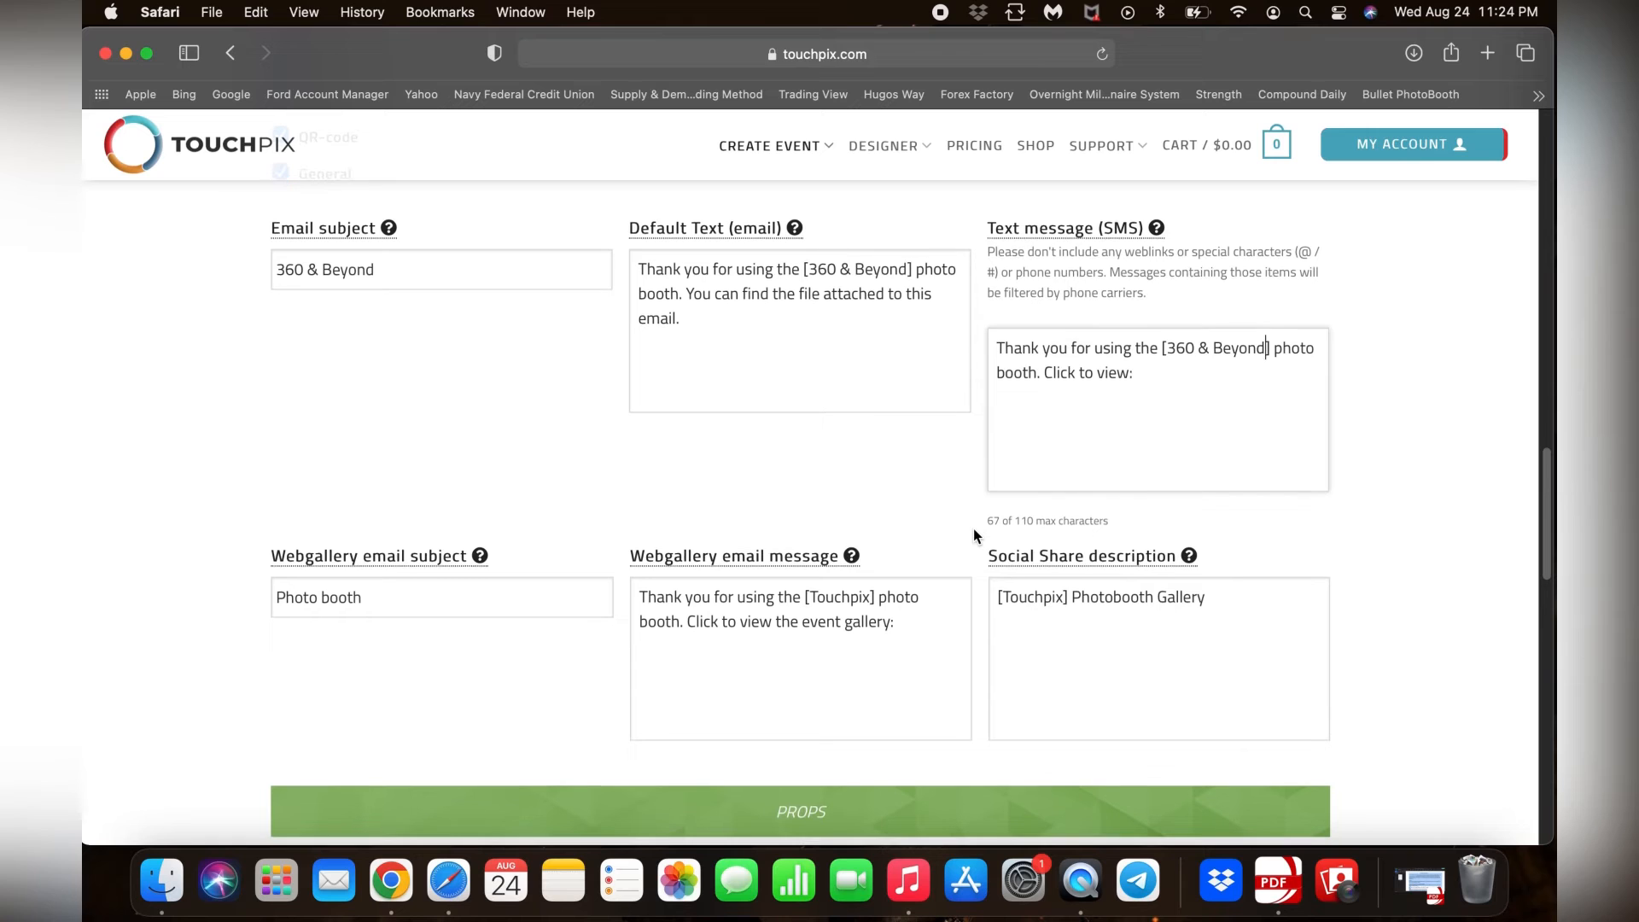
left_click(394, 604)
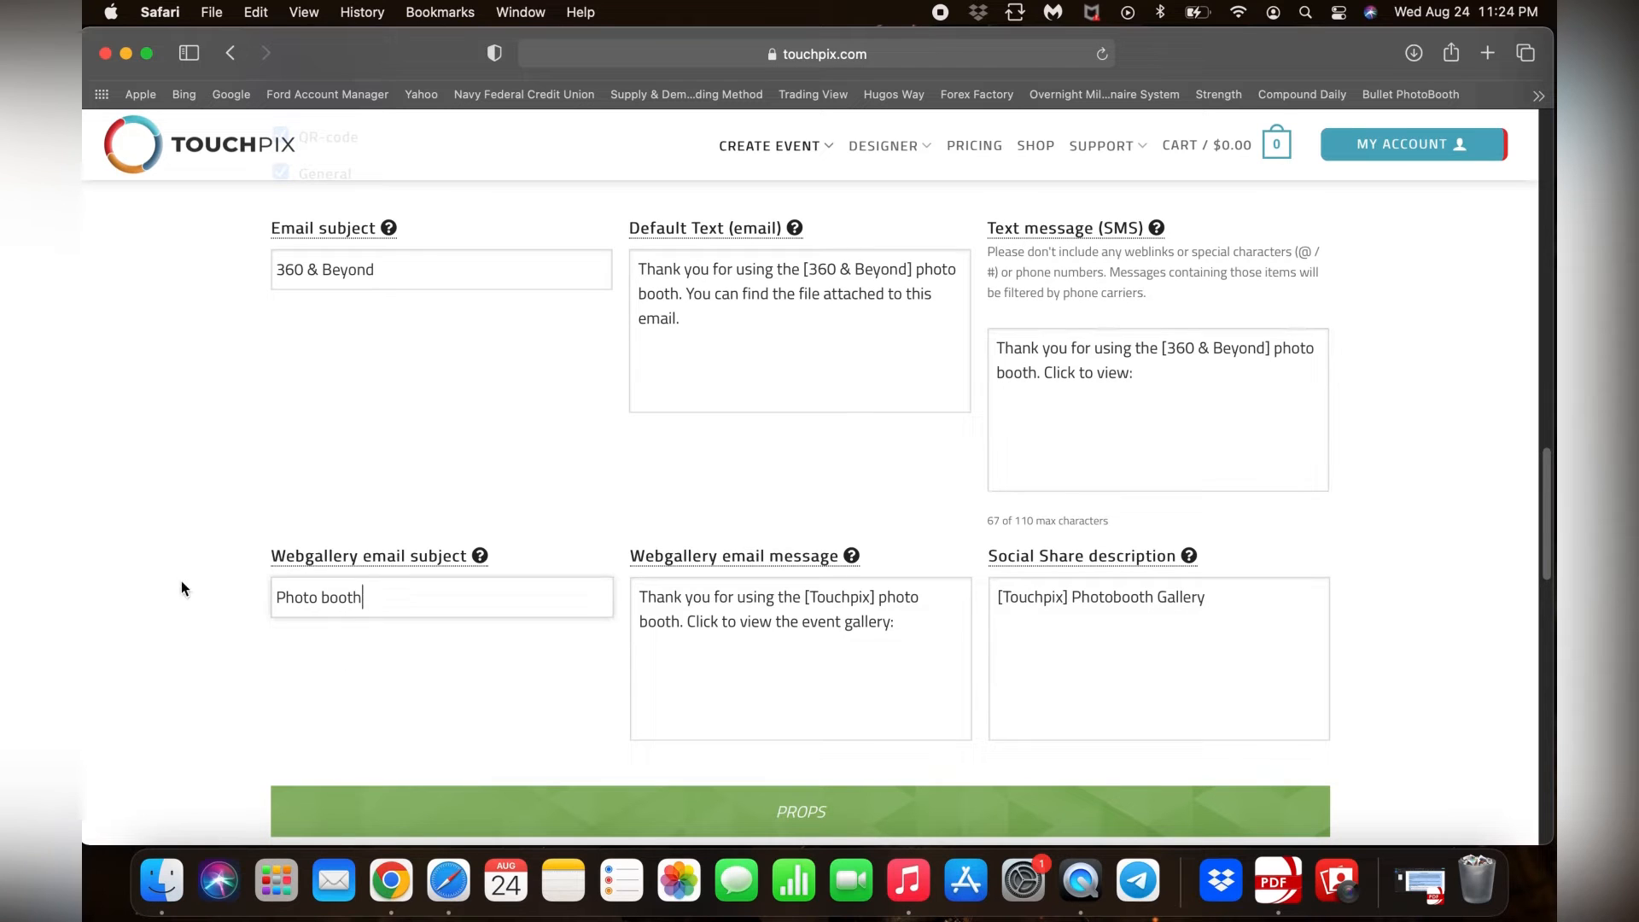
key("super+a")
key("super+v")
- Replace "Touchpix" with "360 & Beyond" in the Webgallery email message and the Social Share description
left_click_drag(807, 597, 875, 600)
key("super+v")
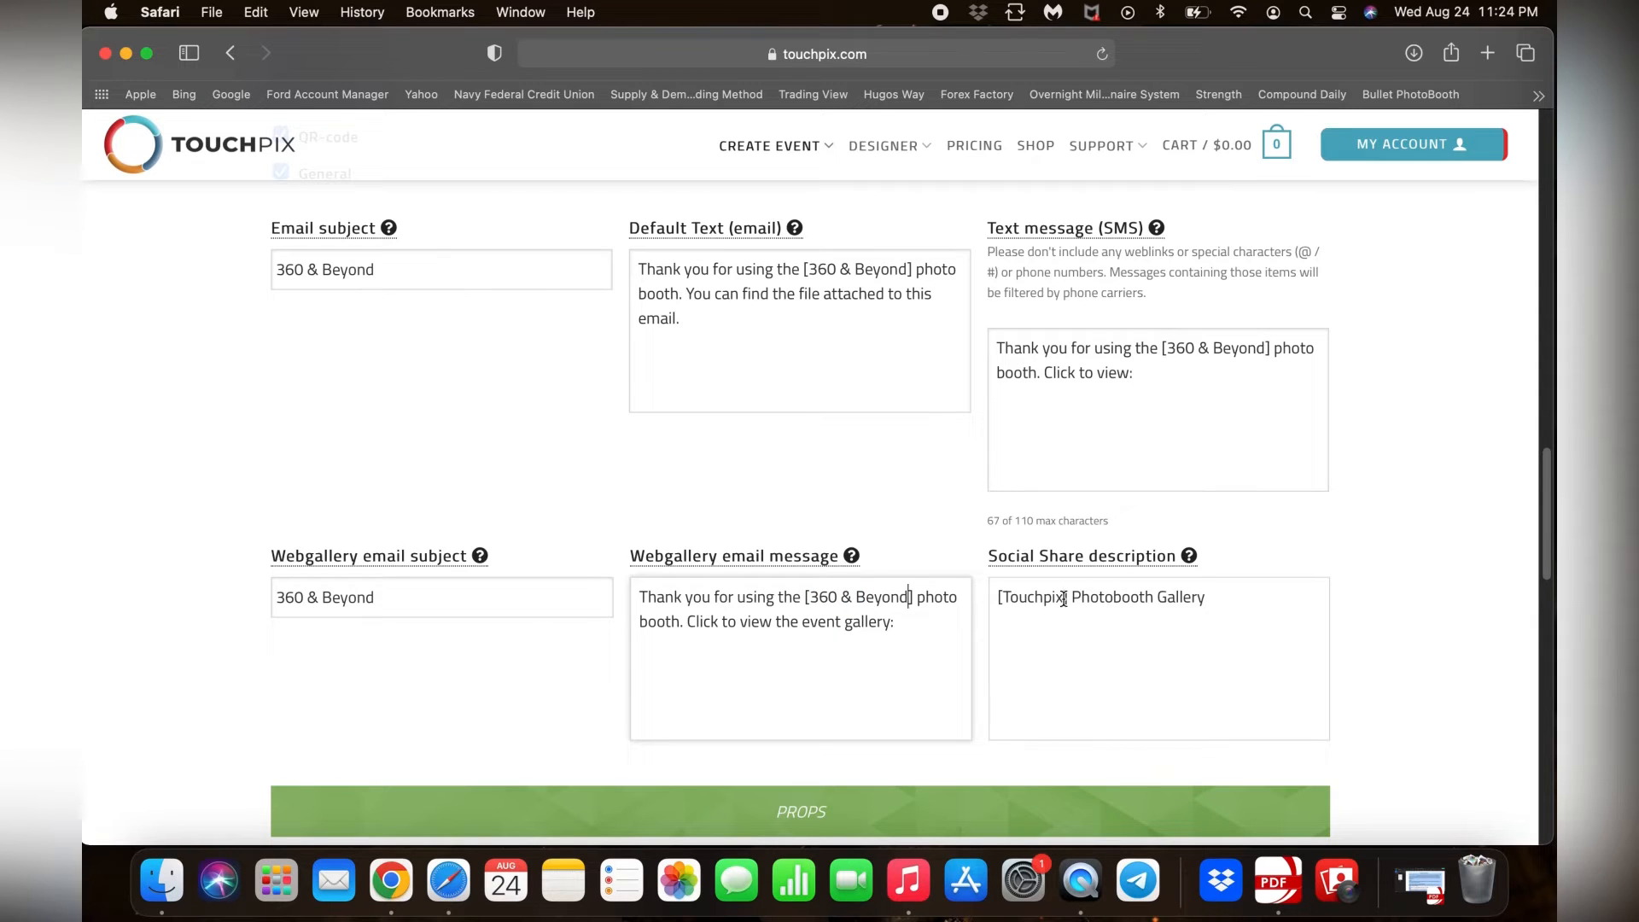
left_click_drag(1064, 598, 1002, 597)
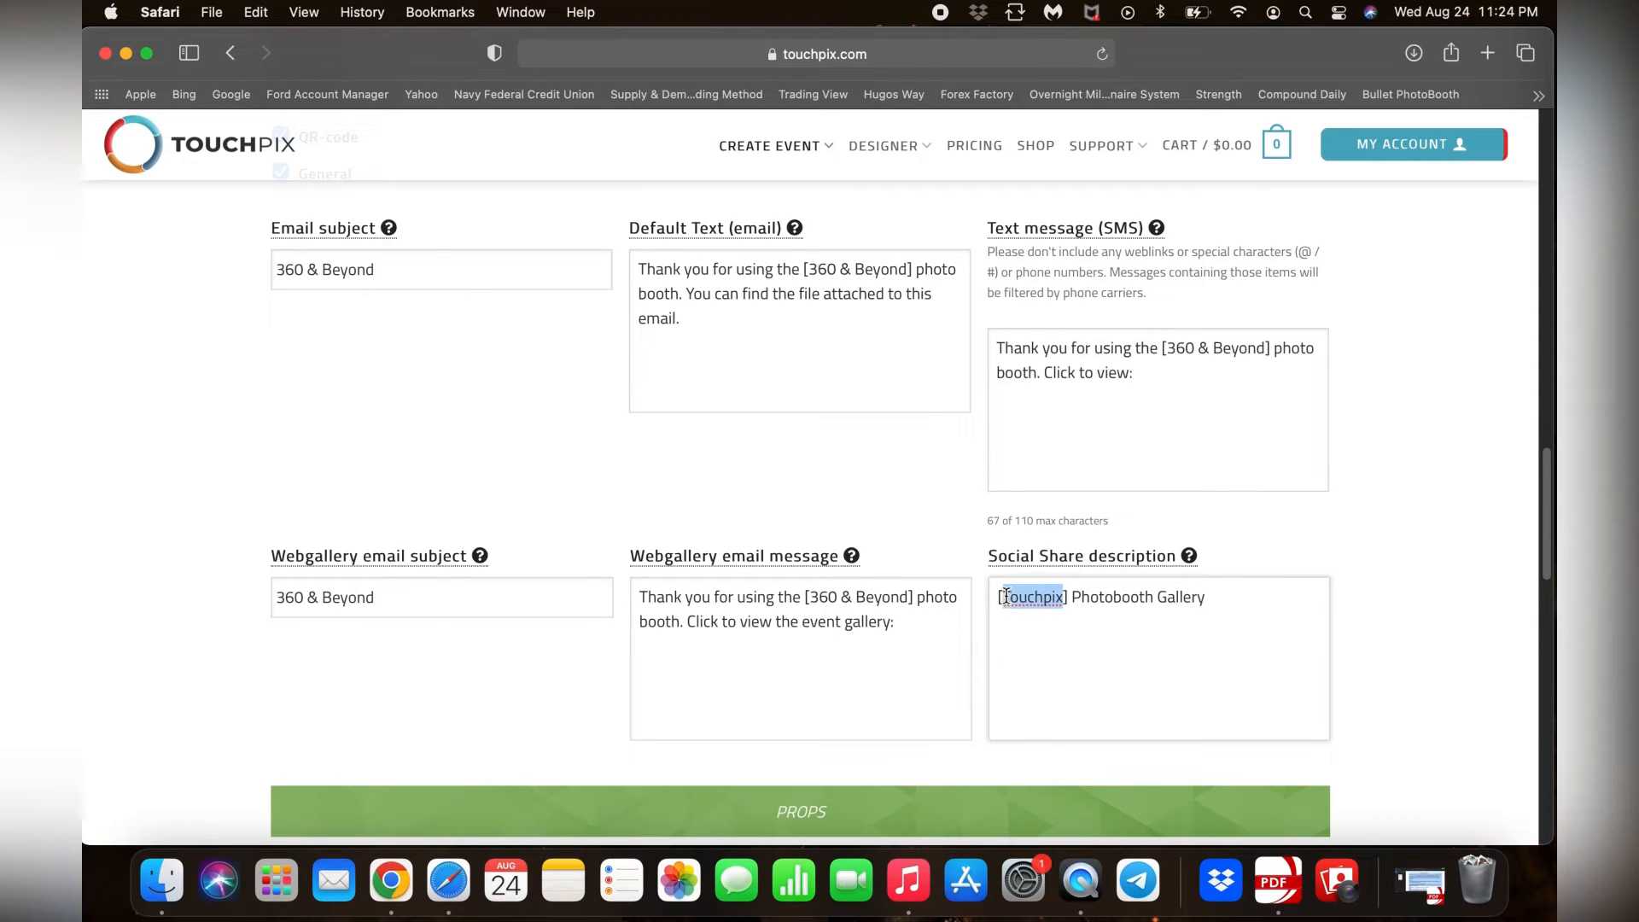
key("super+v")
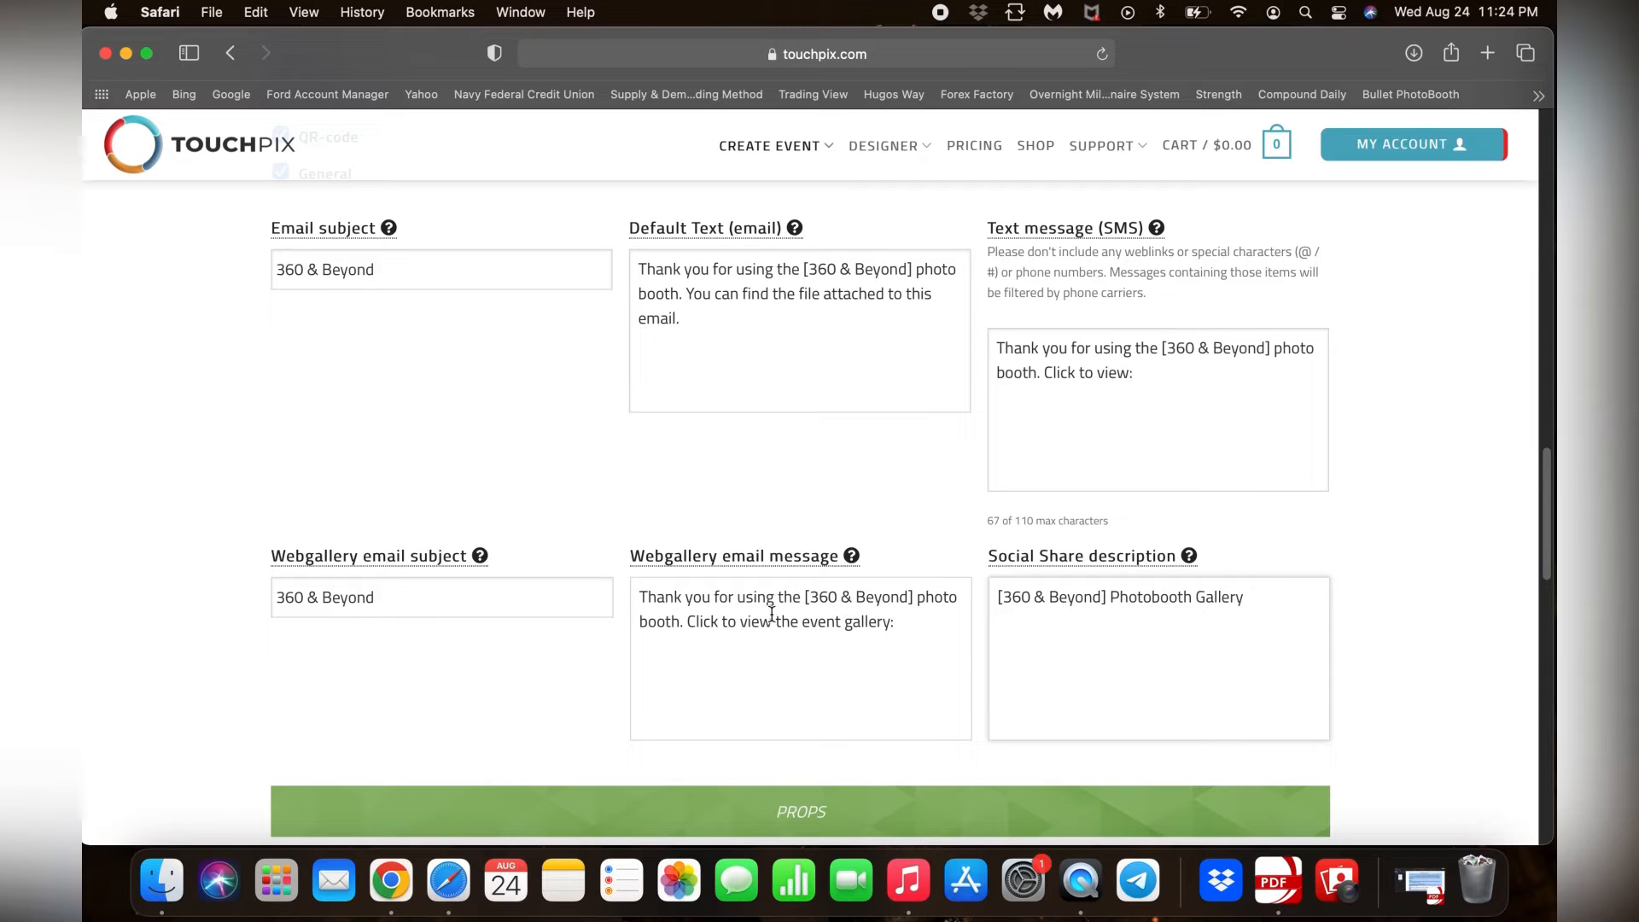
- Set the App Name in the Branding section to "360 & Beyond"
scroll(771, 619, "down", 6)
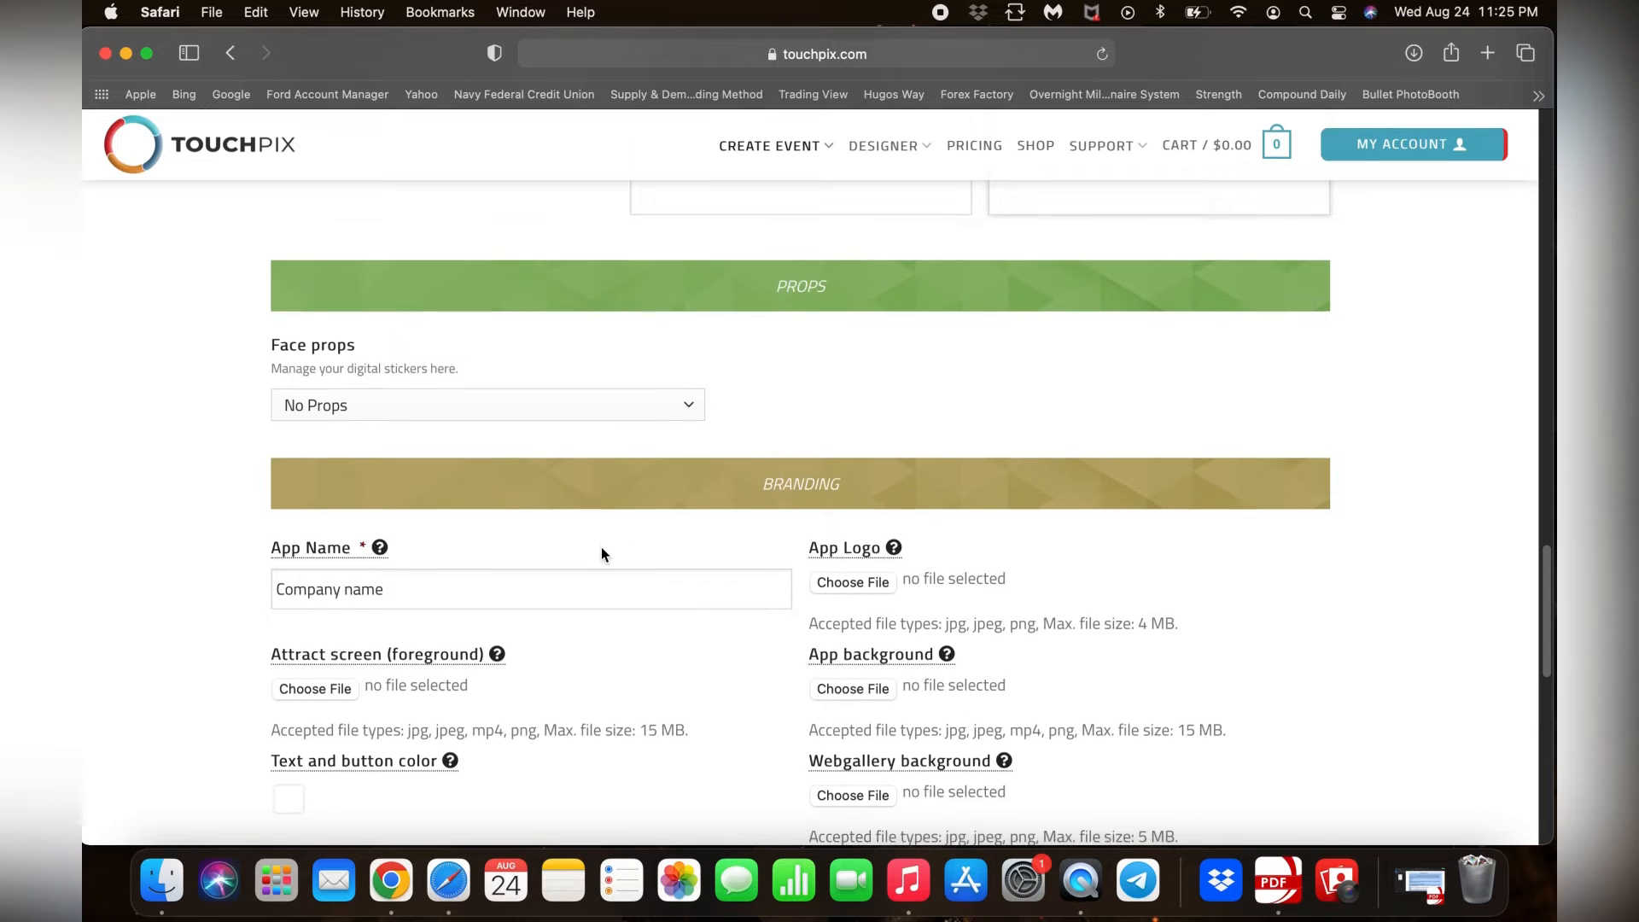
scroll(601, 546, "down", 2)
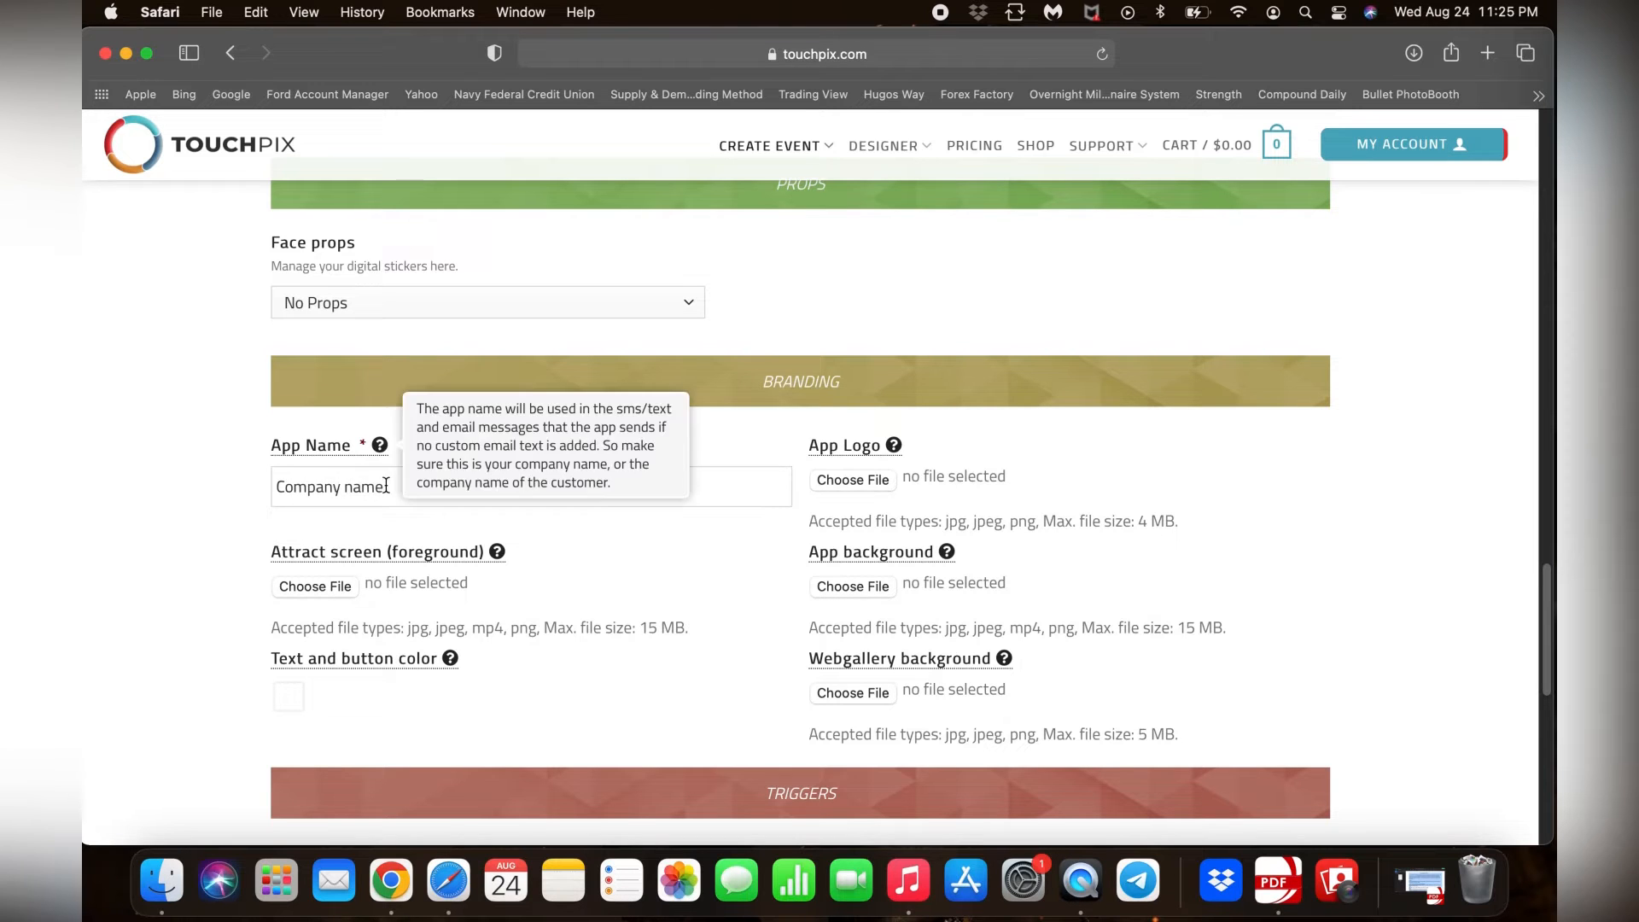
left_click_drag(384, 485, 237, 459)
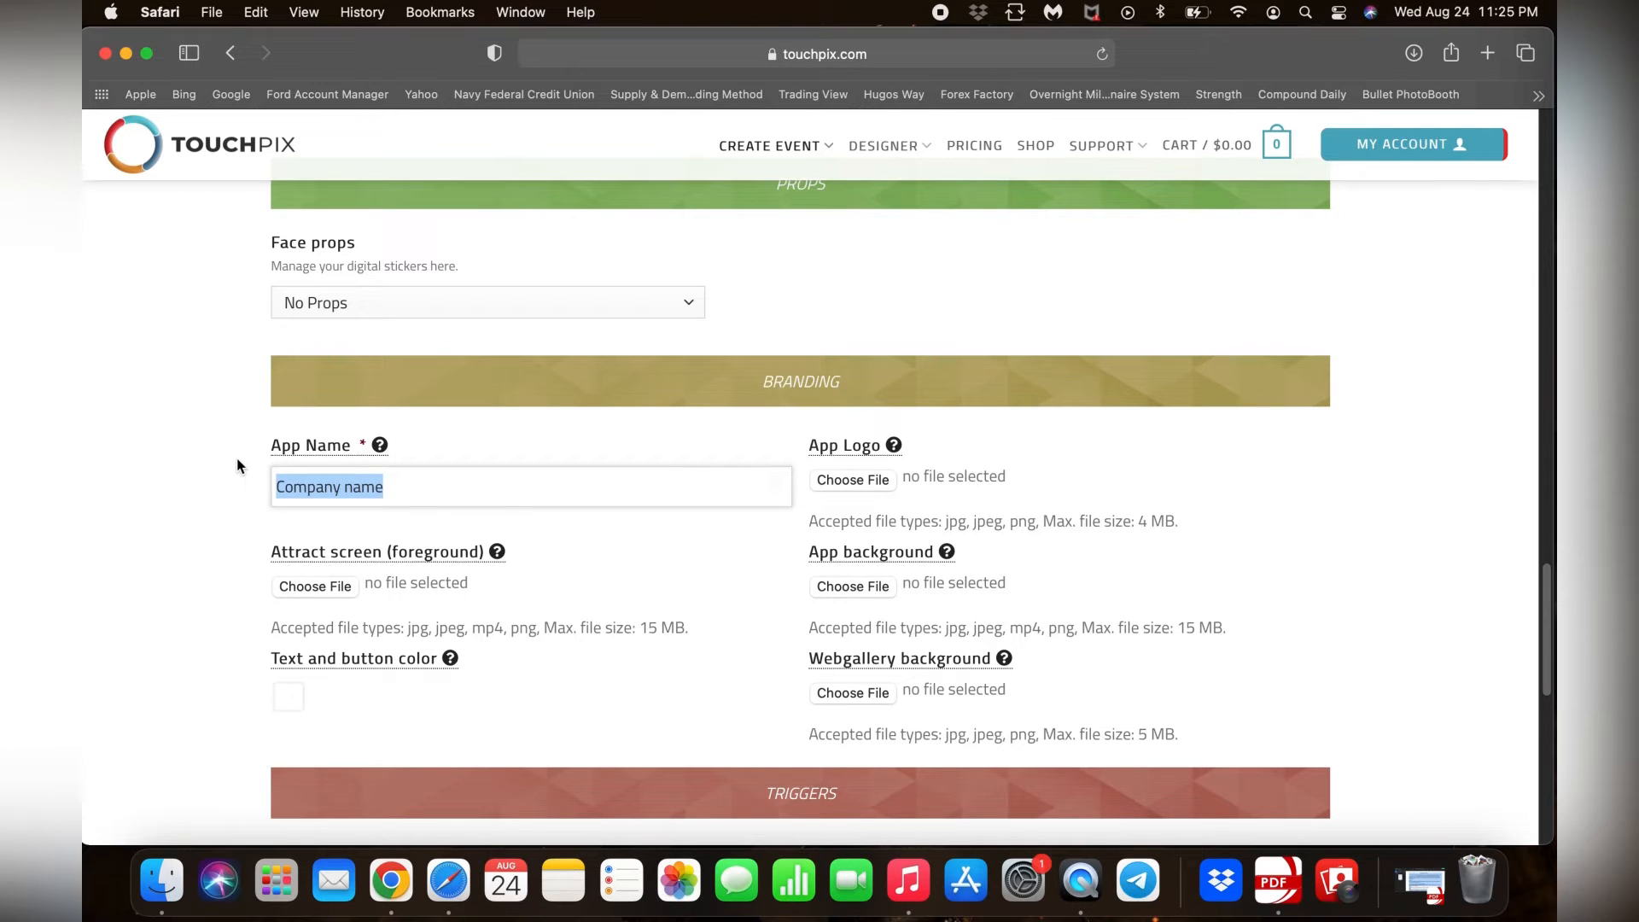
key("super+v")
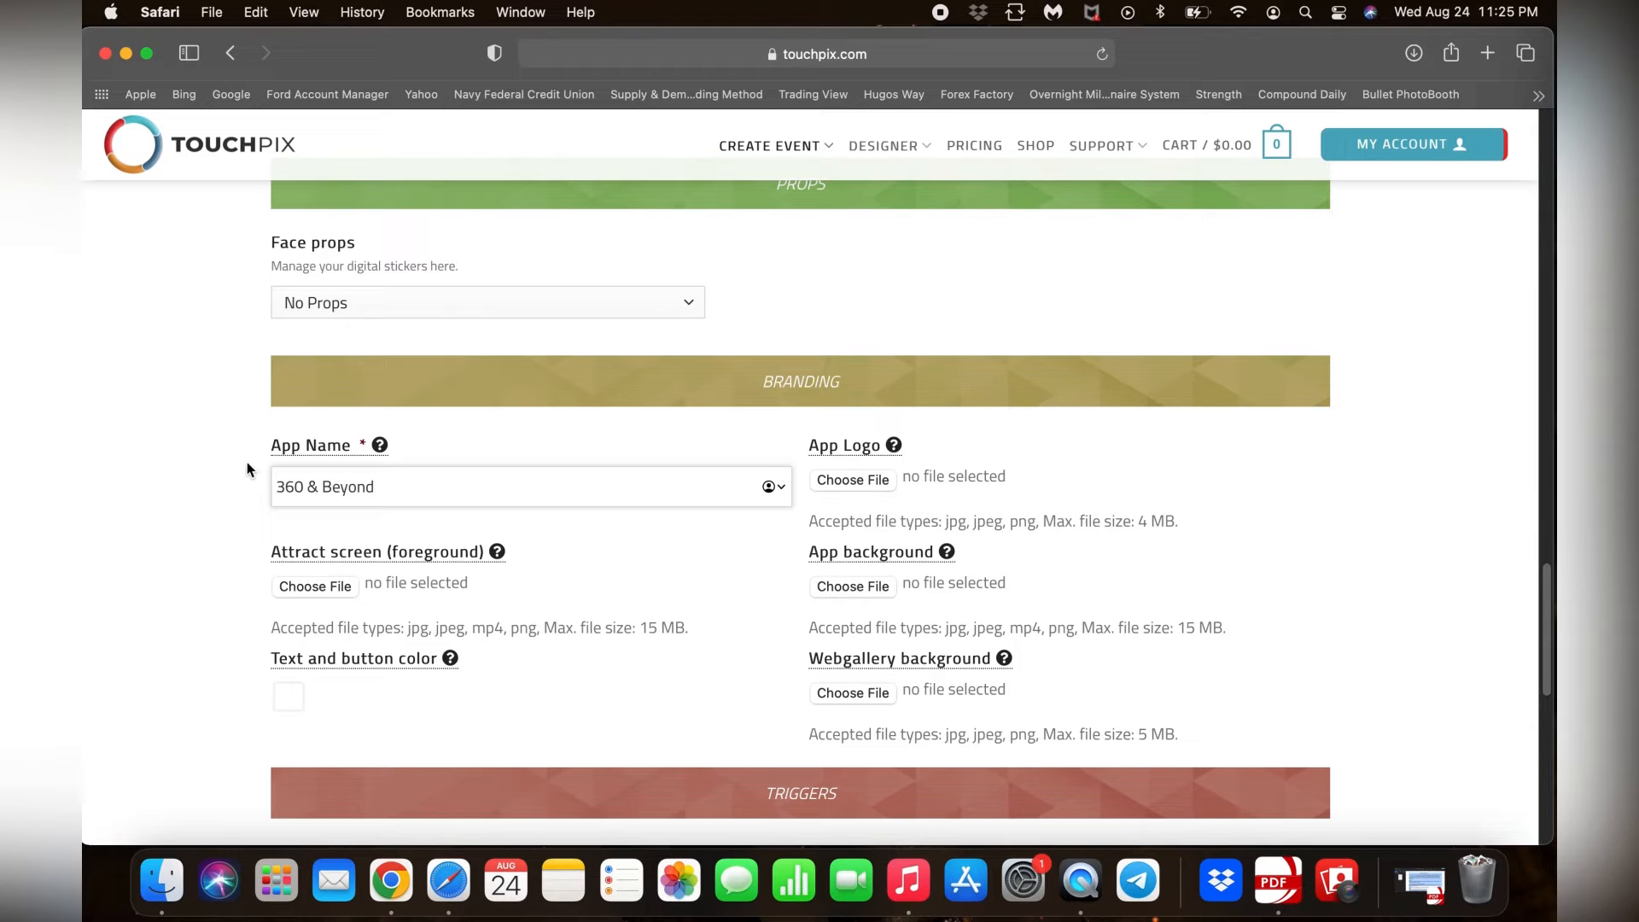
- Add "png transparent copy.png" from the Full folder in Downloads as the App Logo
left_click(868, 480)
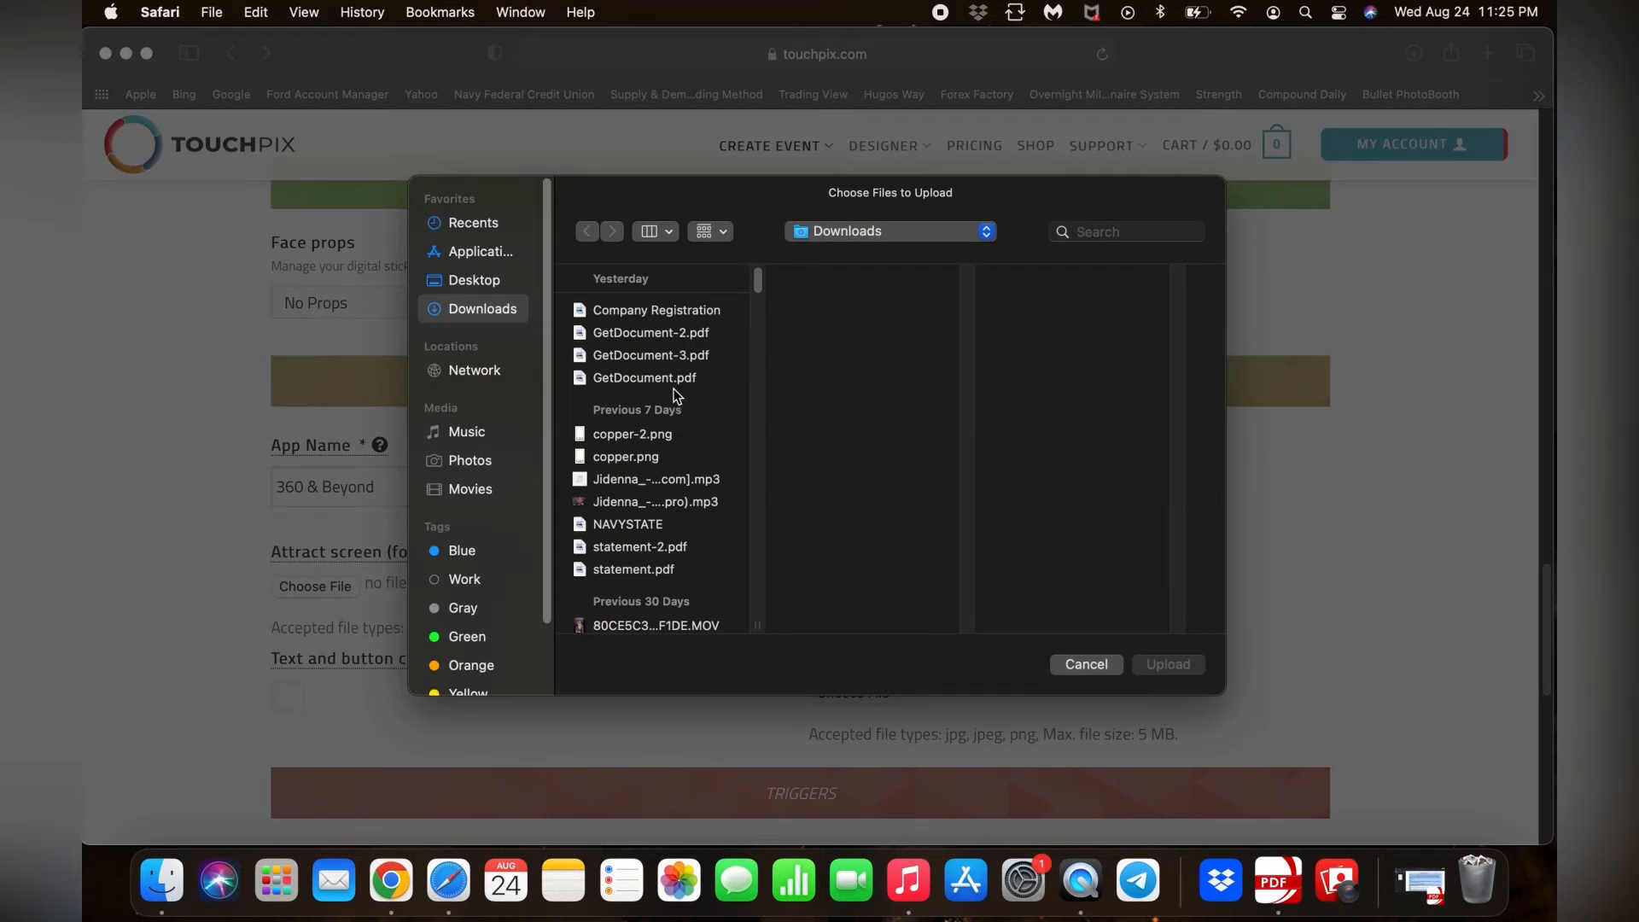
scroll(679, 434, "down", 15)
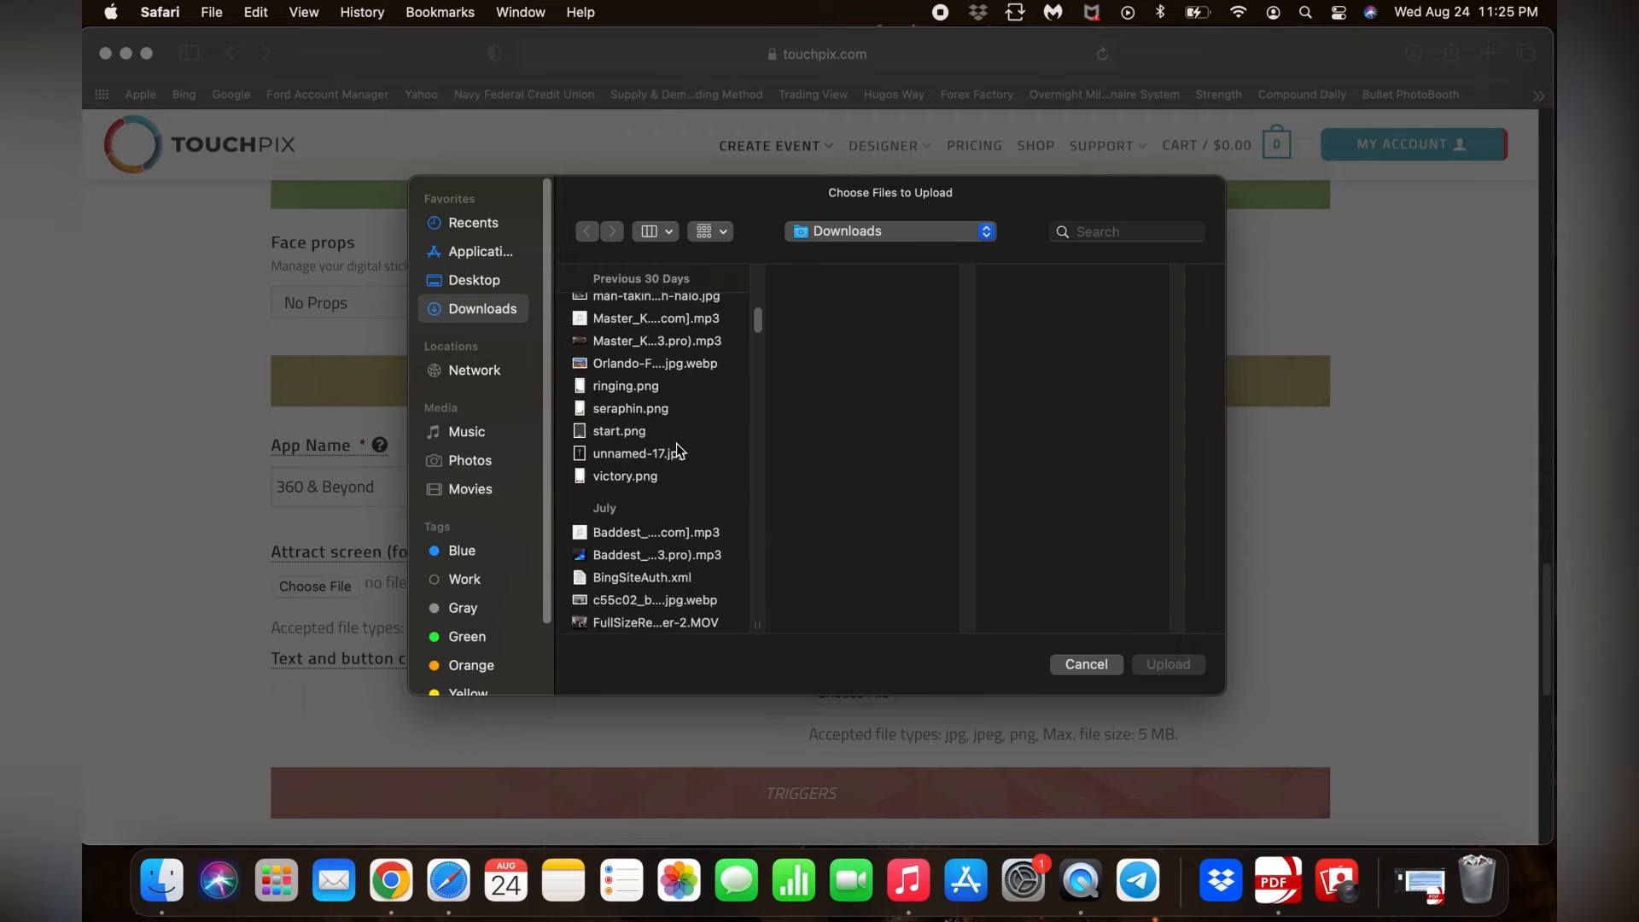
scroll(677, 449, "down", 15)
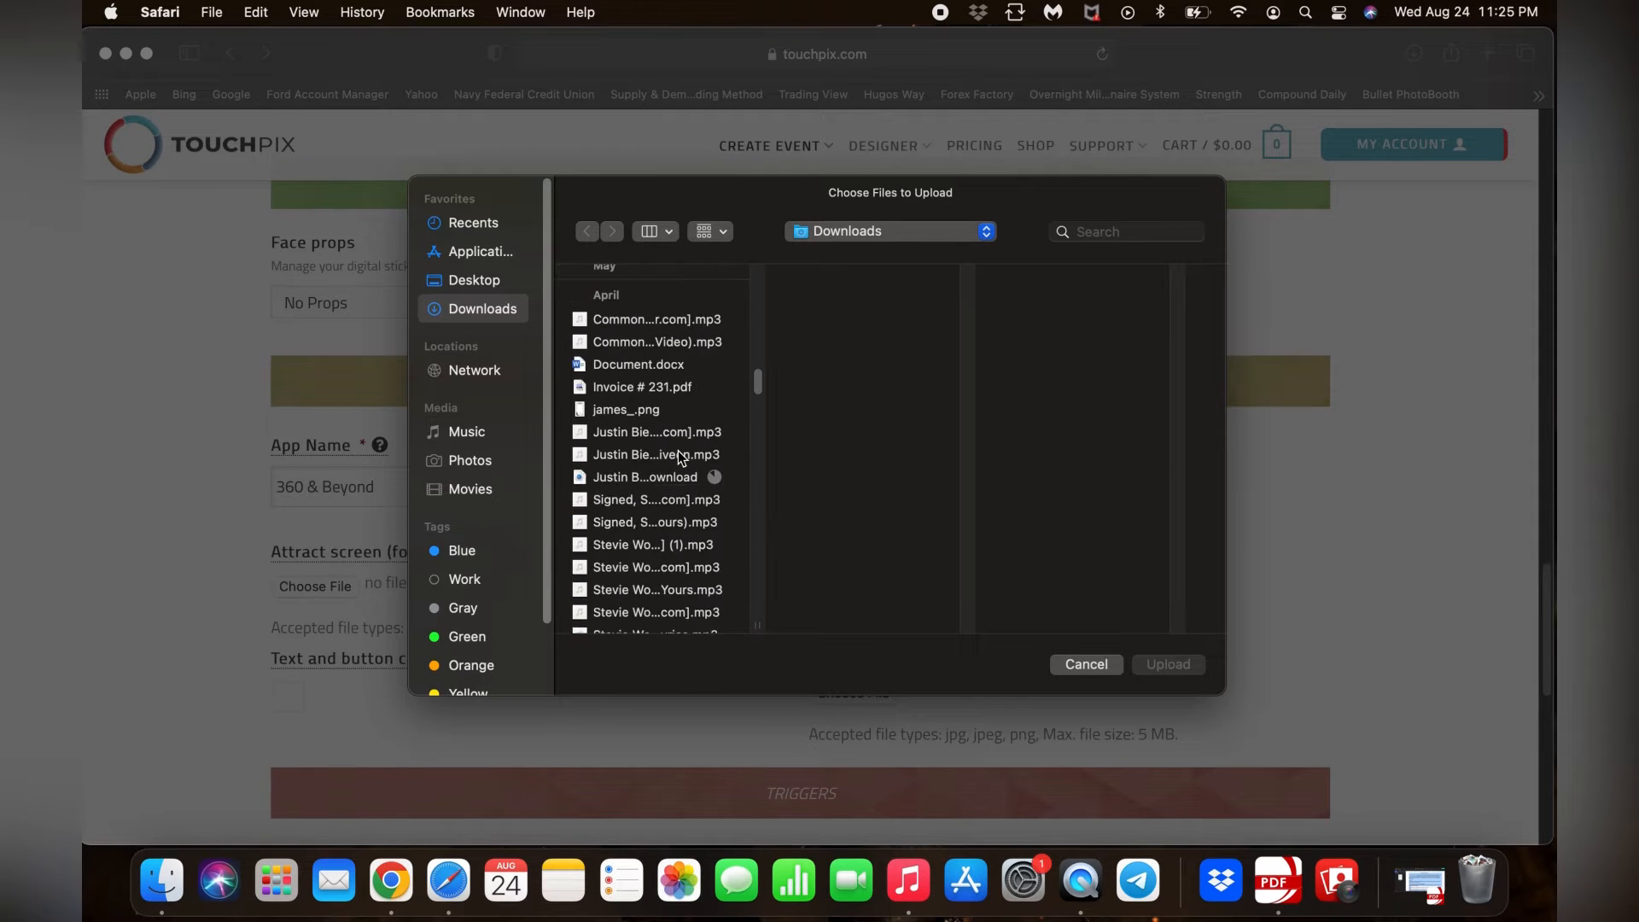
scroll(678, 451, "down", 5)
scroll(678, 449, "down", 10)
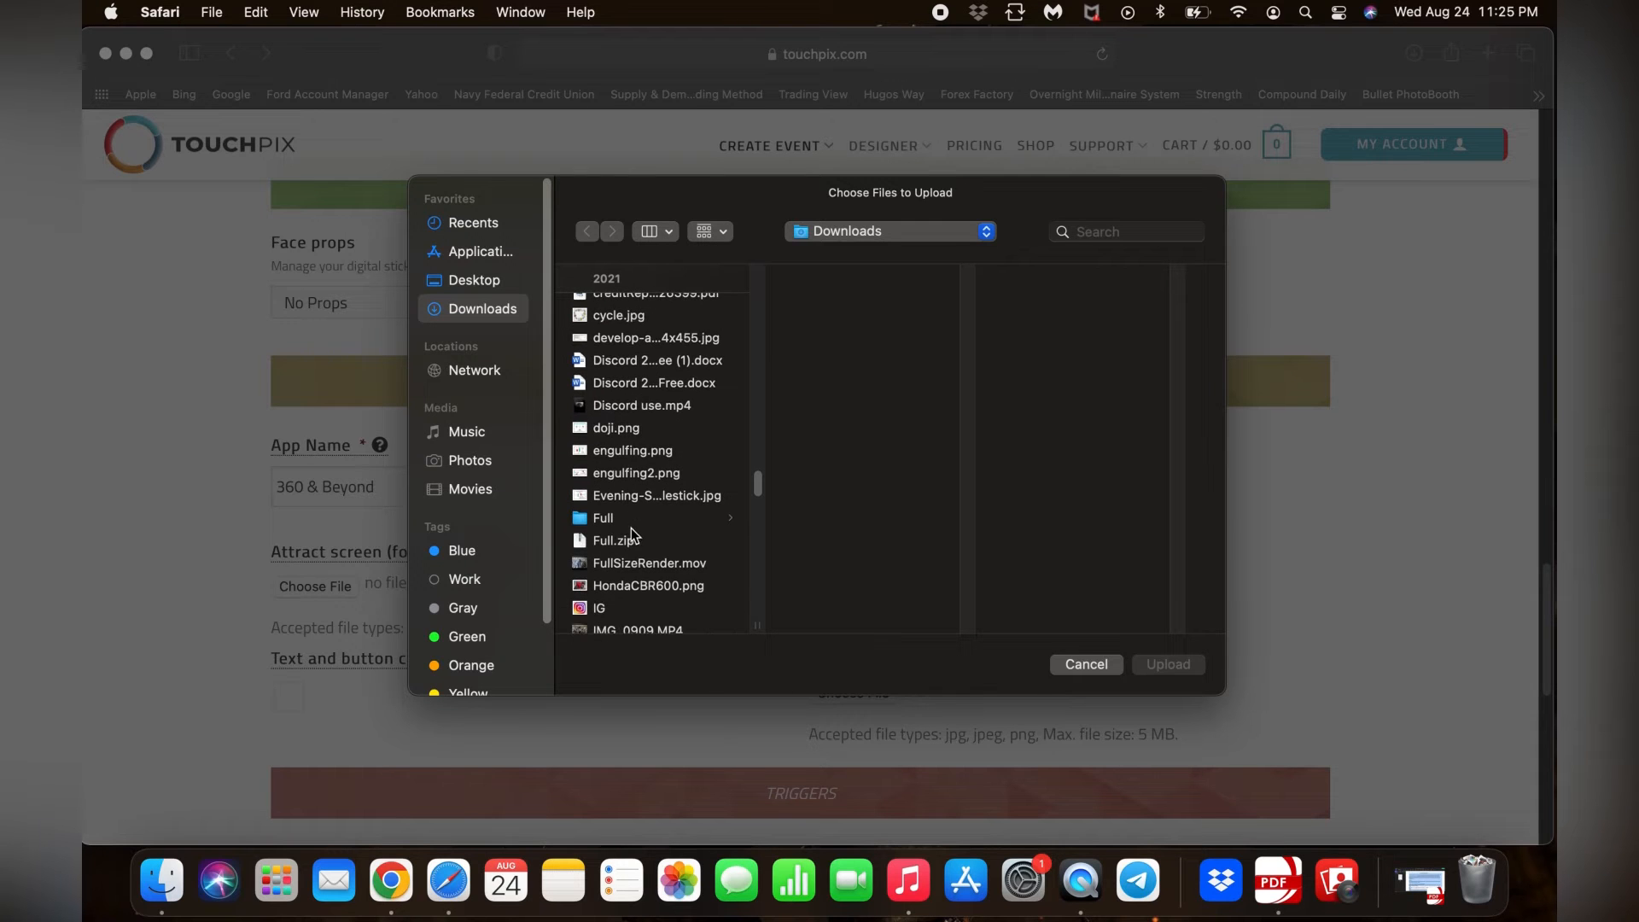
left_click(630, 519)
left_click(857, 410)
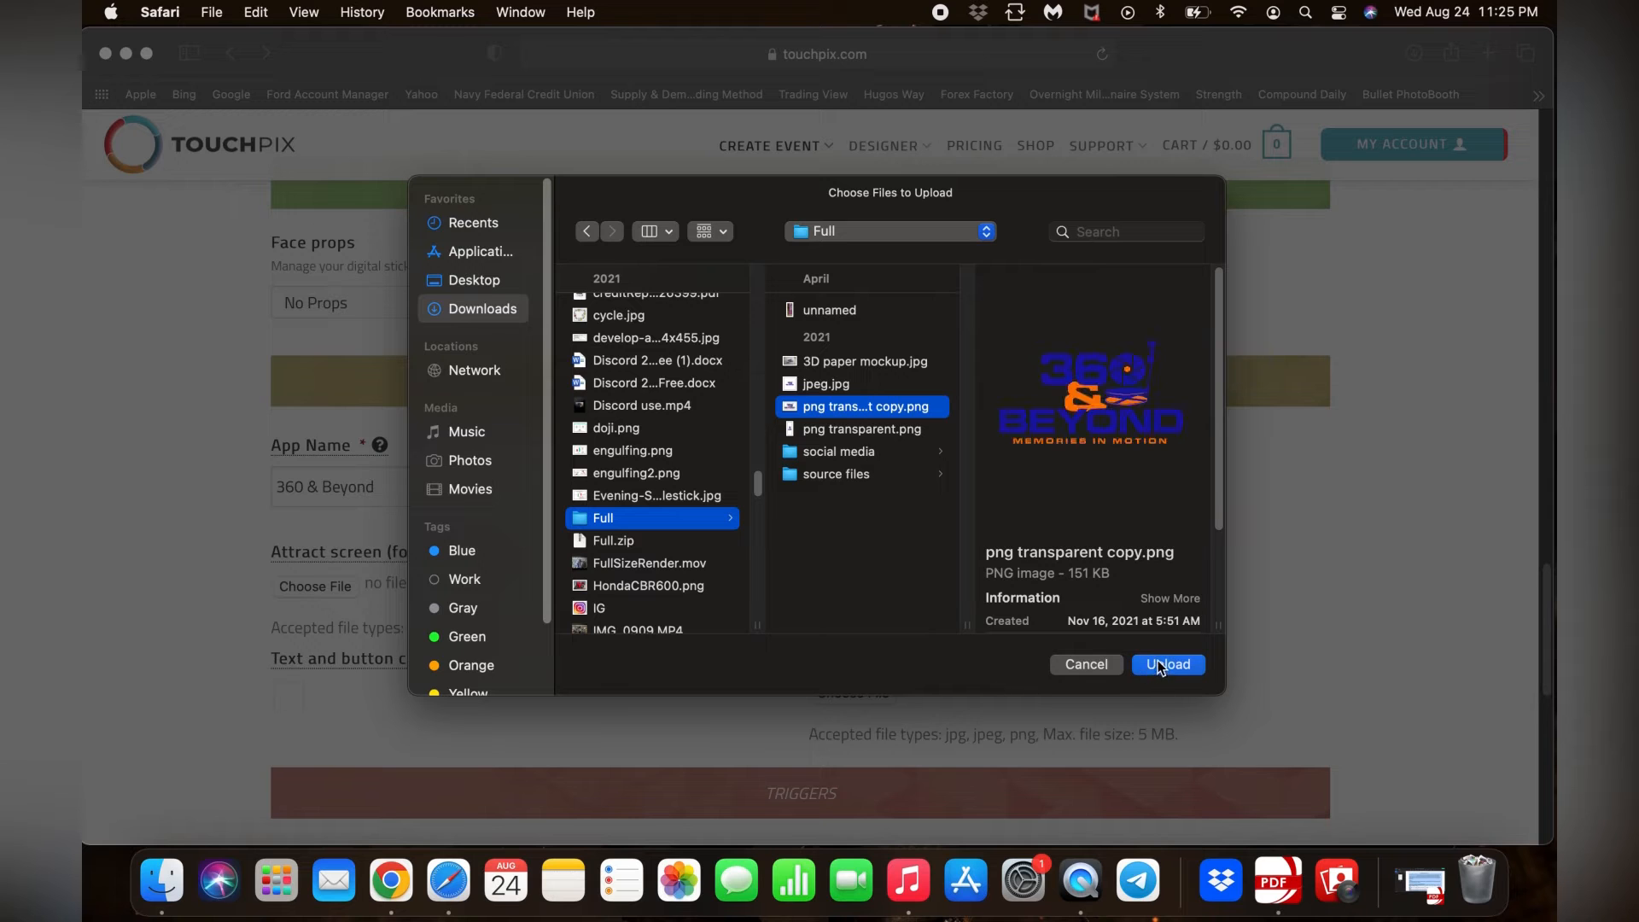
left_click(1158, 666)
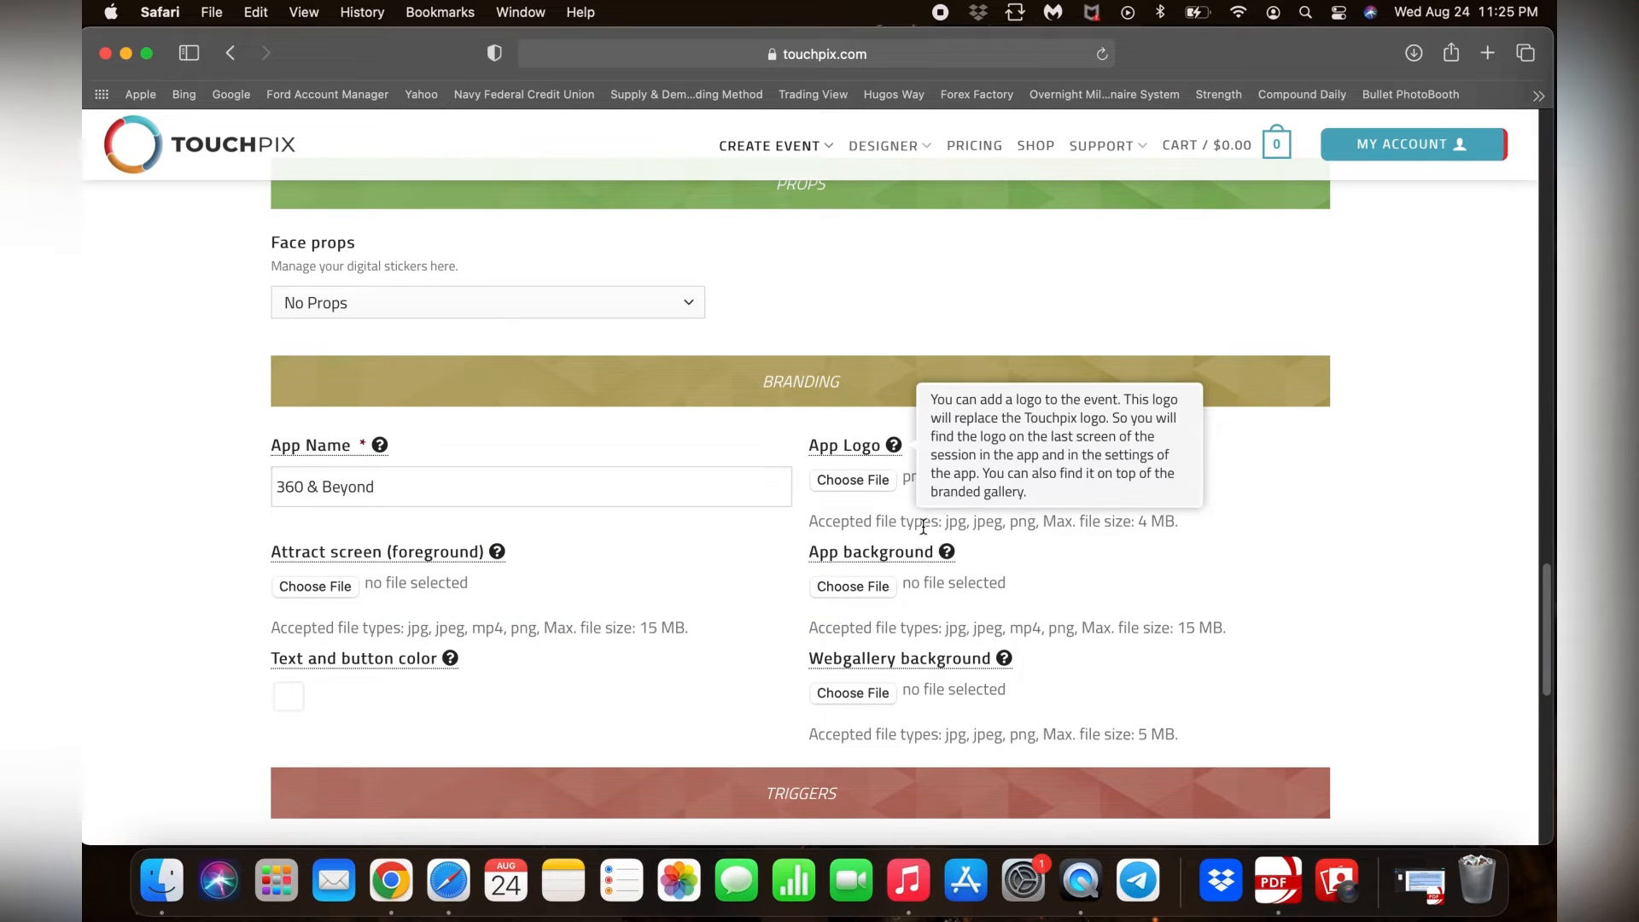
- Enable the Motion trigger in the Triggers section
scroll(1001, 505, "down", 1)
scroll(1000, 505, "down", 1)
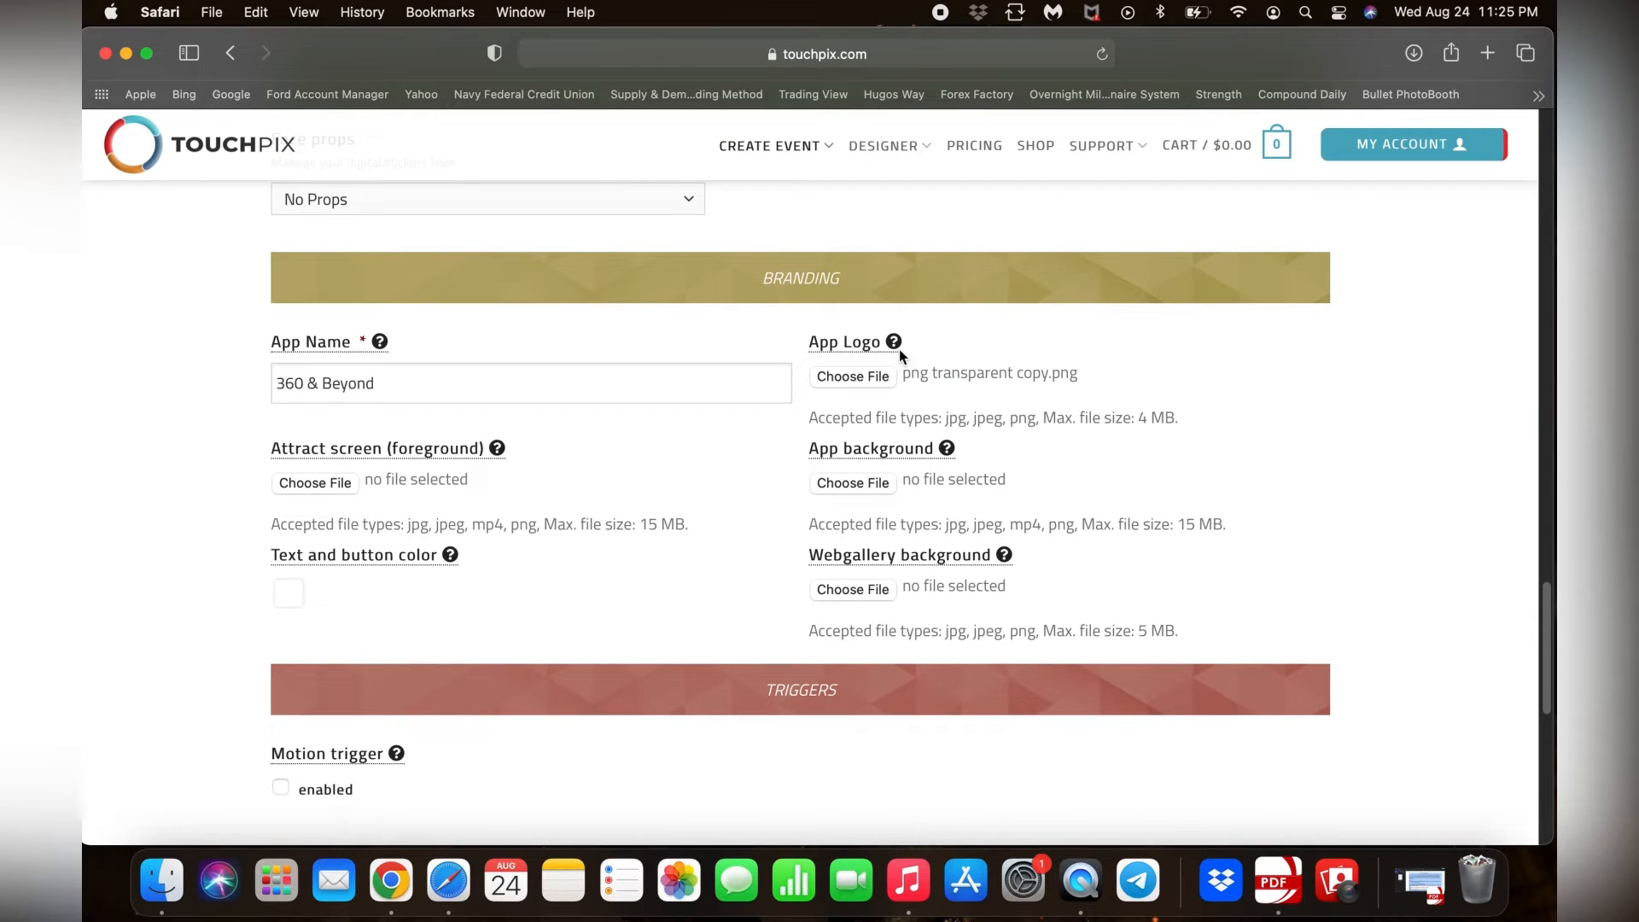
mouse_move(896, 347)
mouse_move(319, 452)
mouse_move(892, 446)
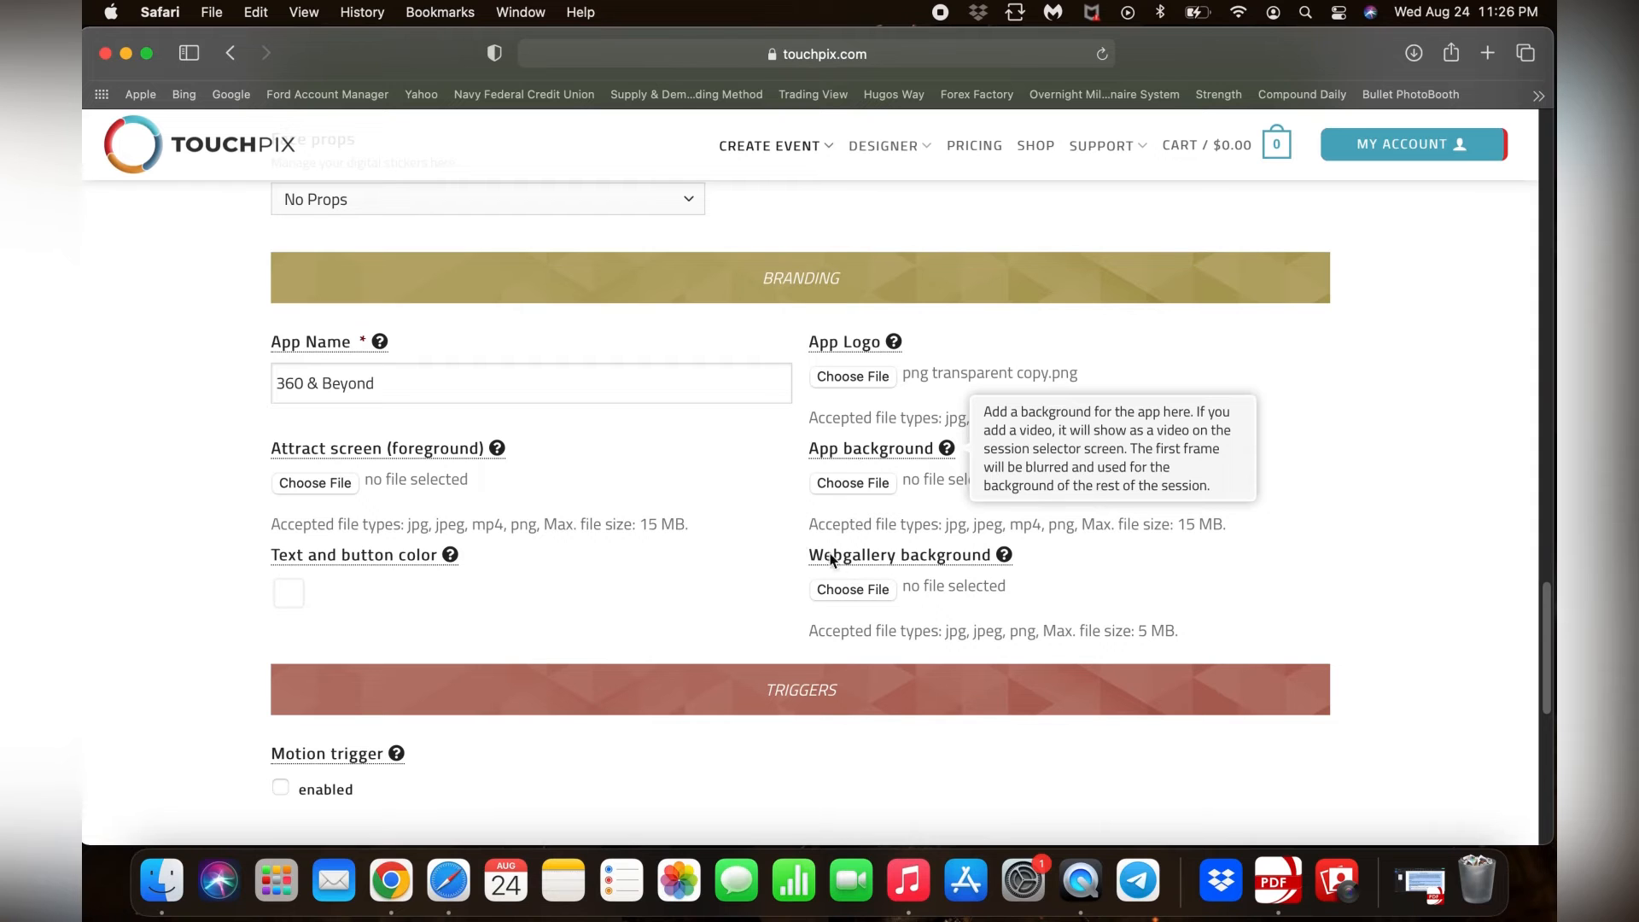
scroll(988, 615, "down", 2)
scroll(987, 613, "down", 5)
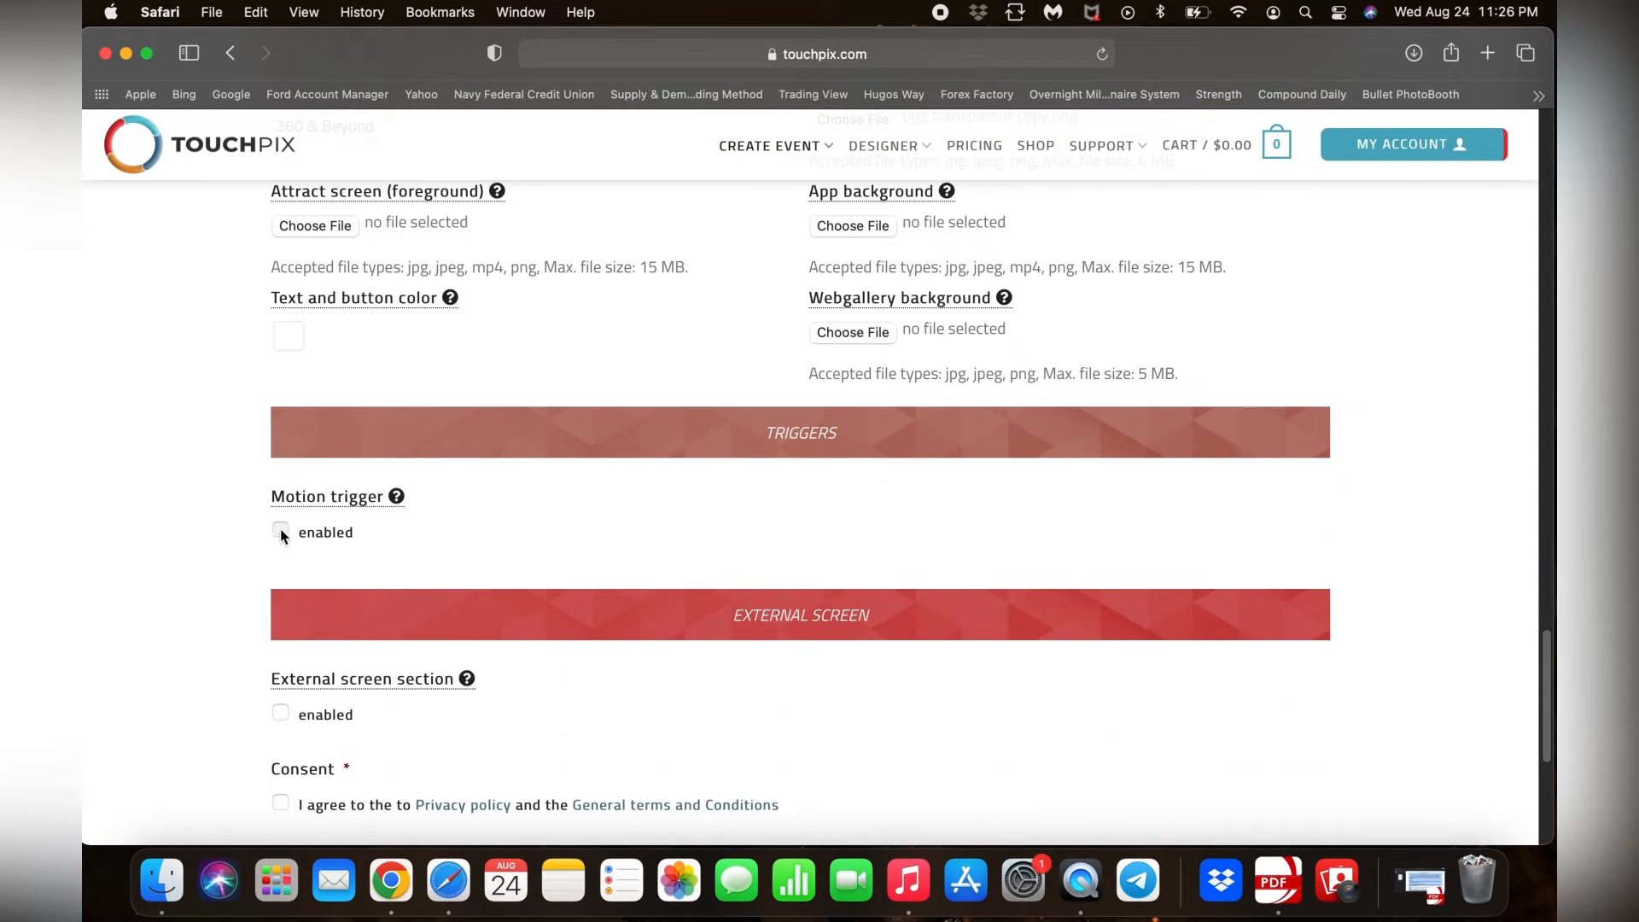
left_click(280, 531)
- Enable the External screen section for the event
scroll(458, 627, "down", 3)
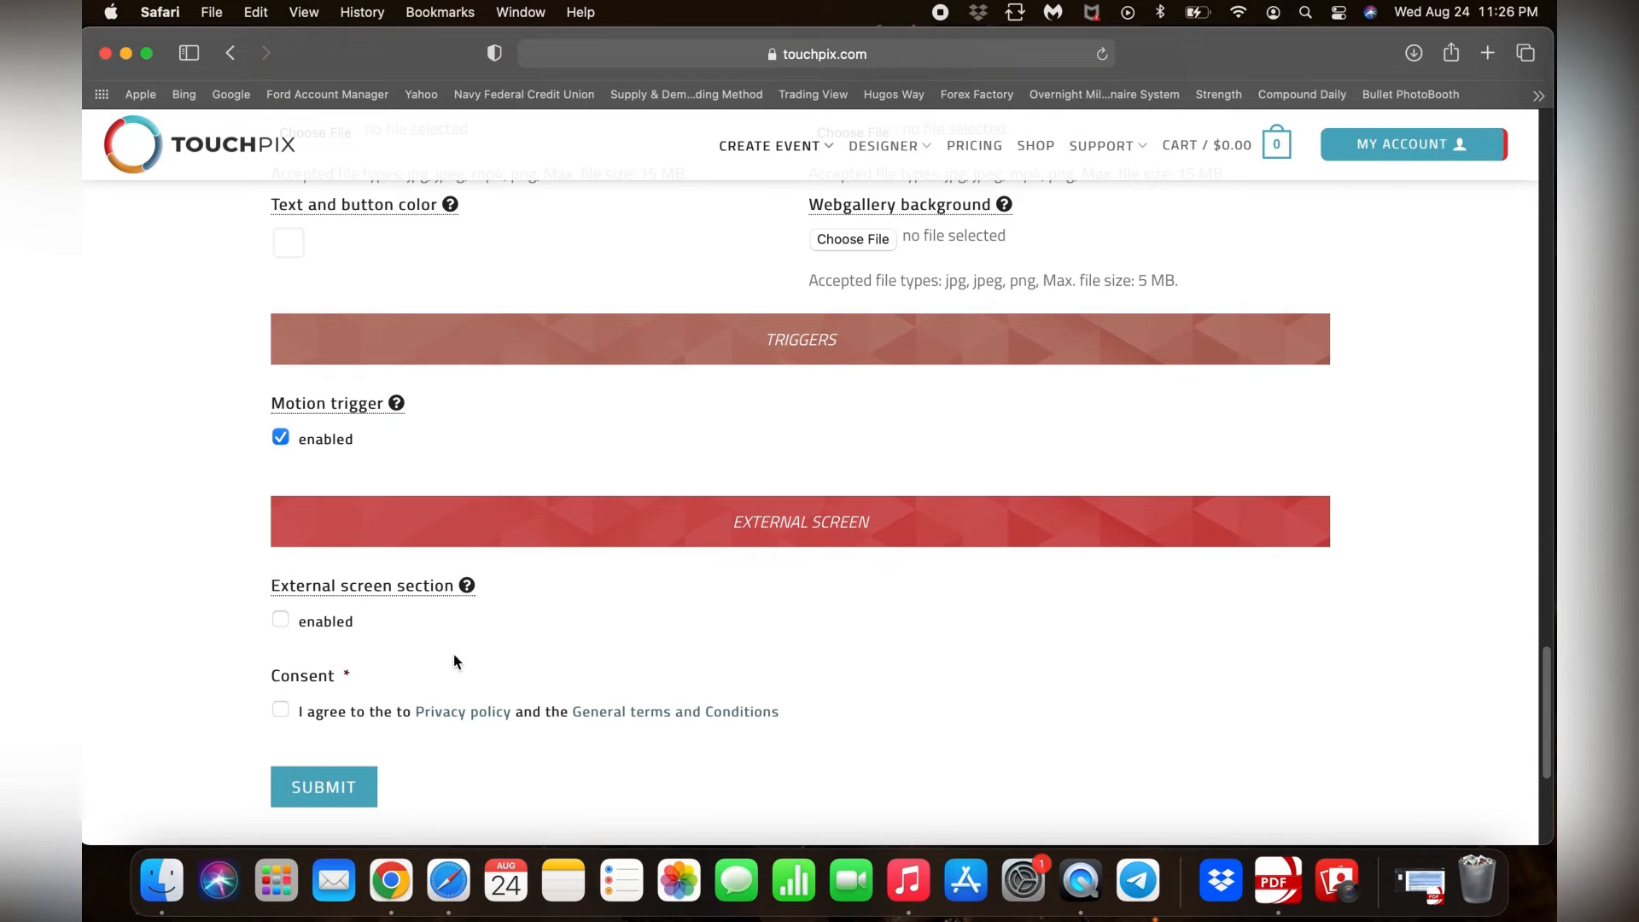
left_click(281, 621)
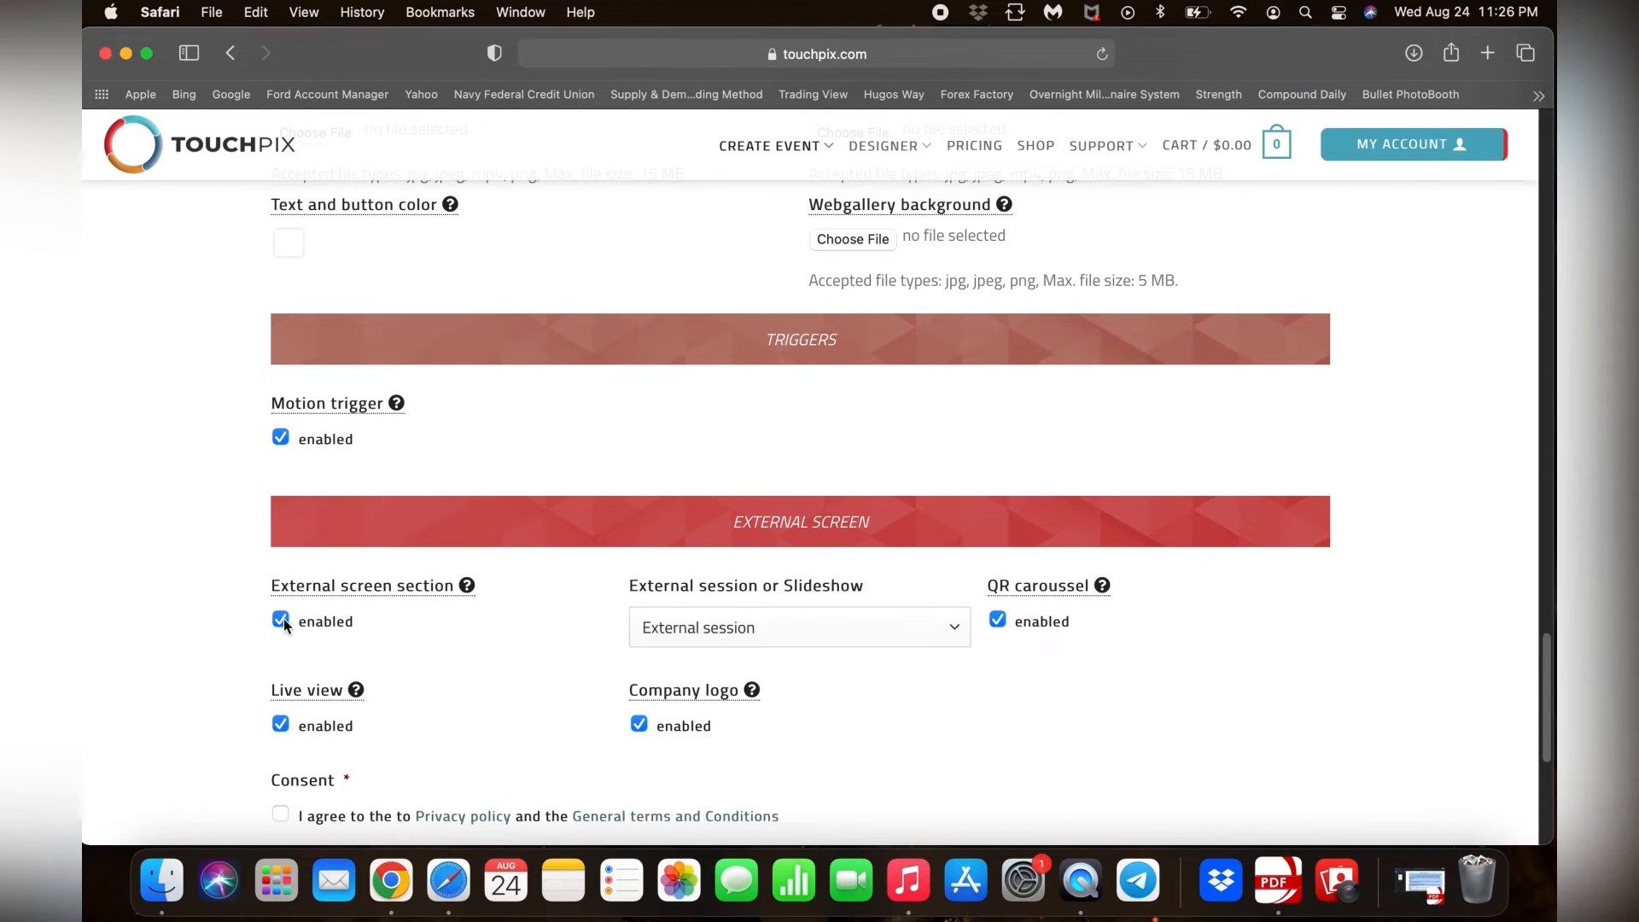
scroll(498, 683, "down", 1)
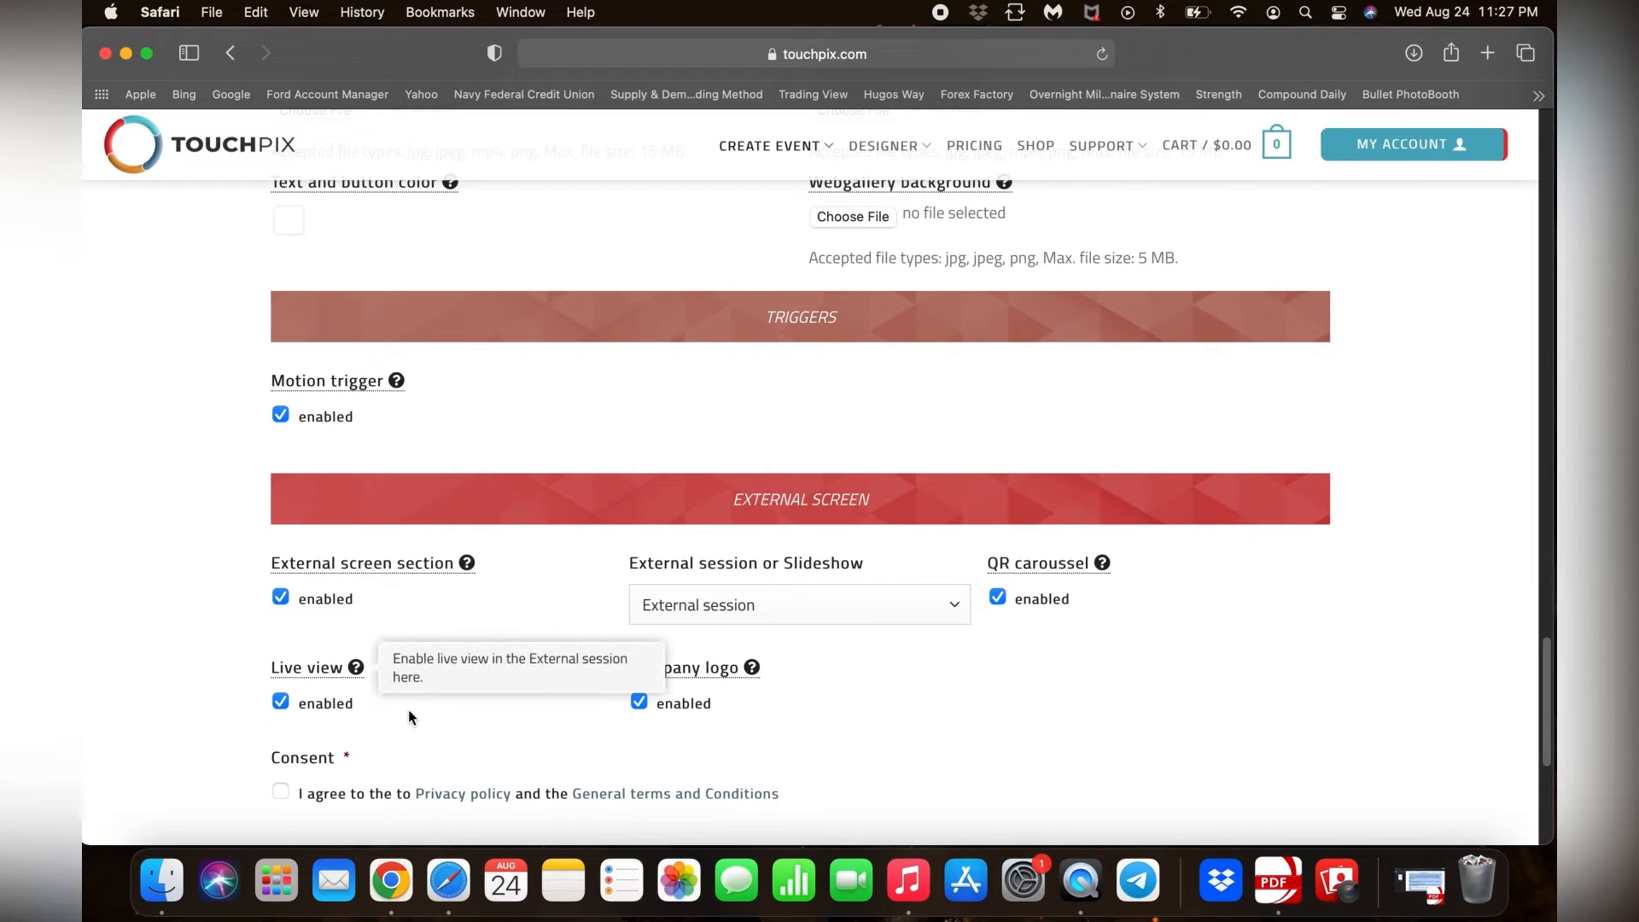
mouse_move(358, 672)
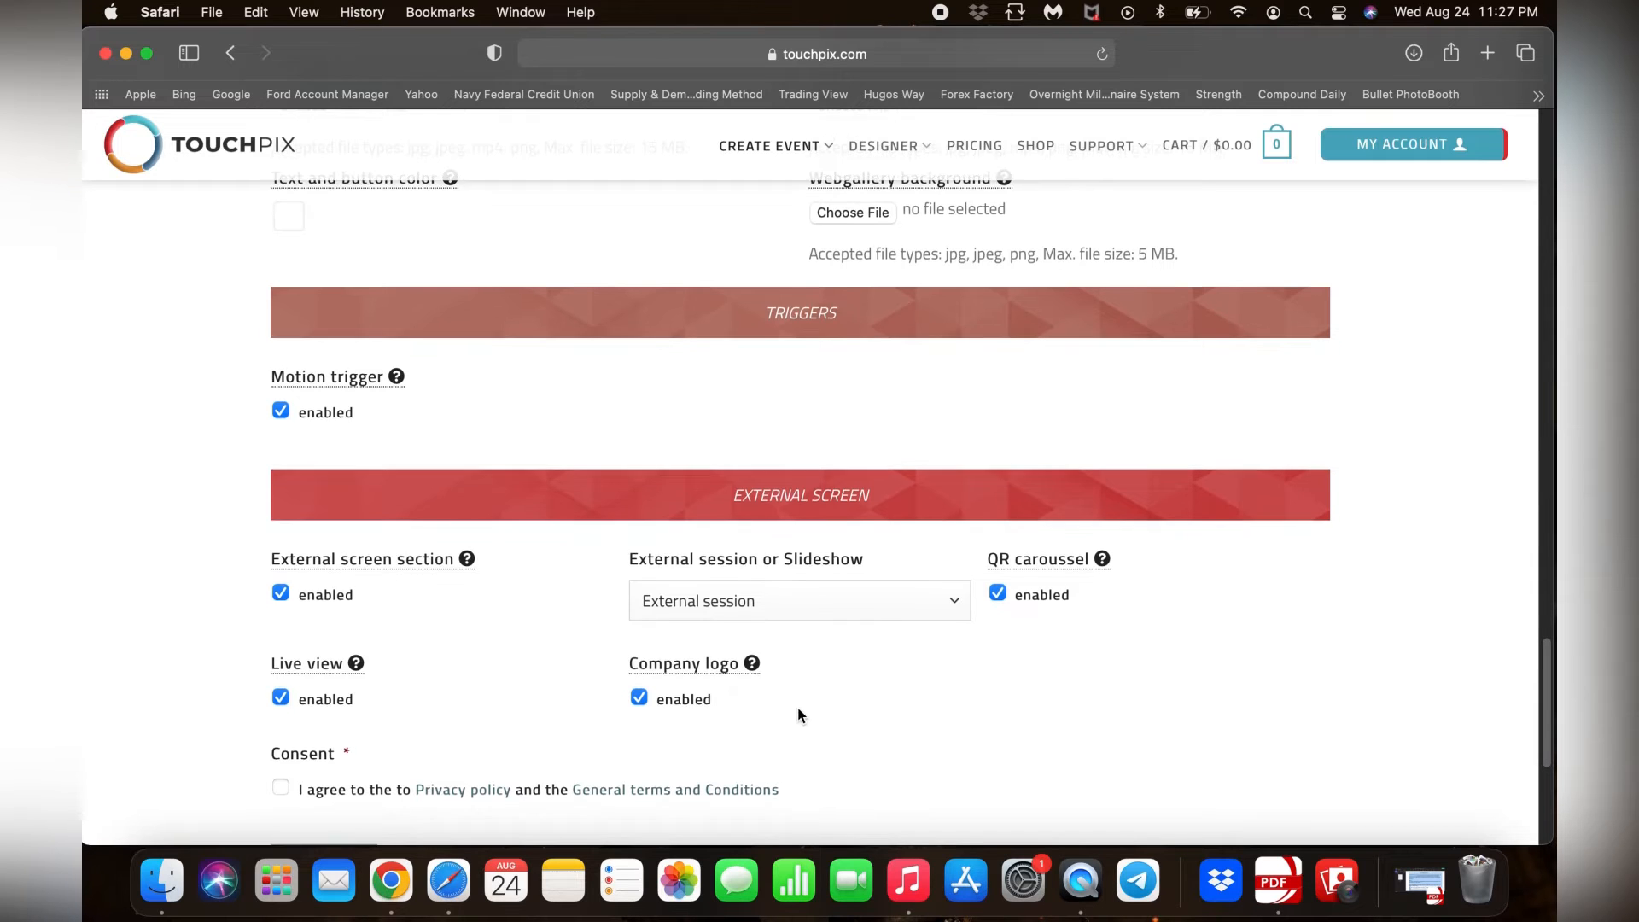
- Agree to the privacy policy and general terms, submit the event, and open the designer for it
scroll(798, 708, "down", 3)
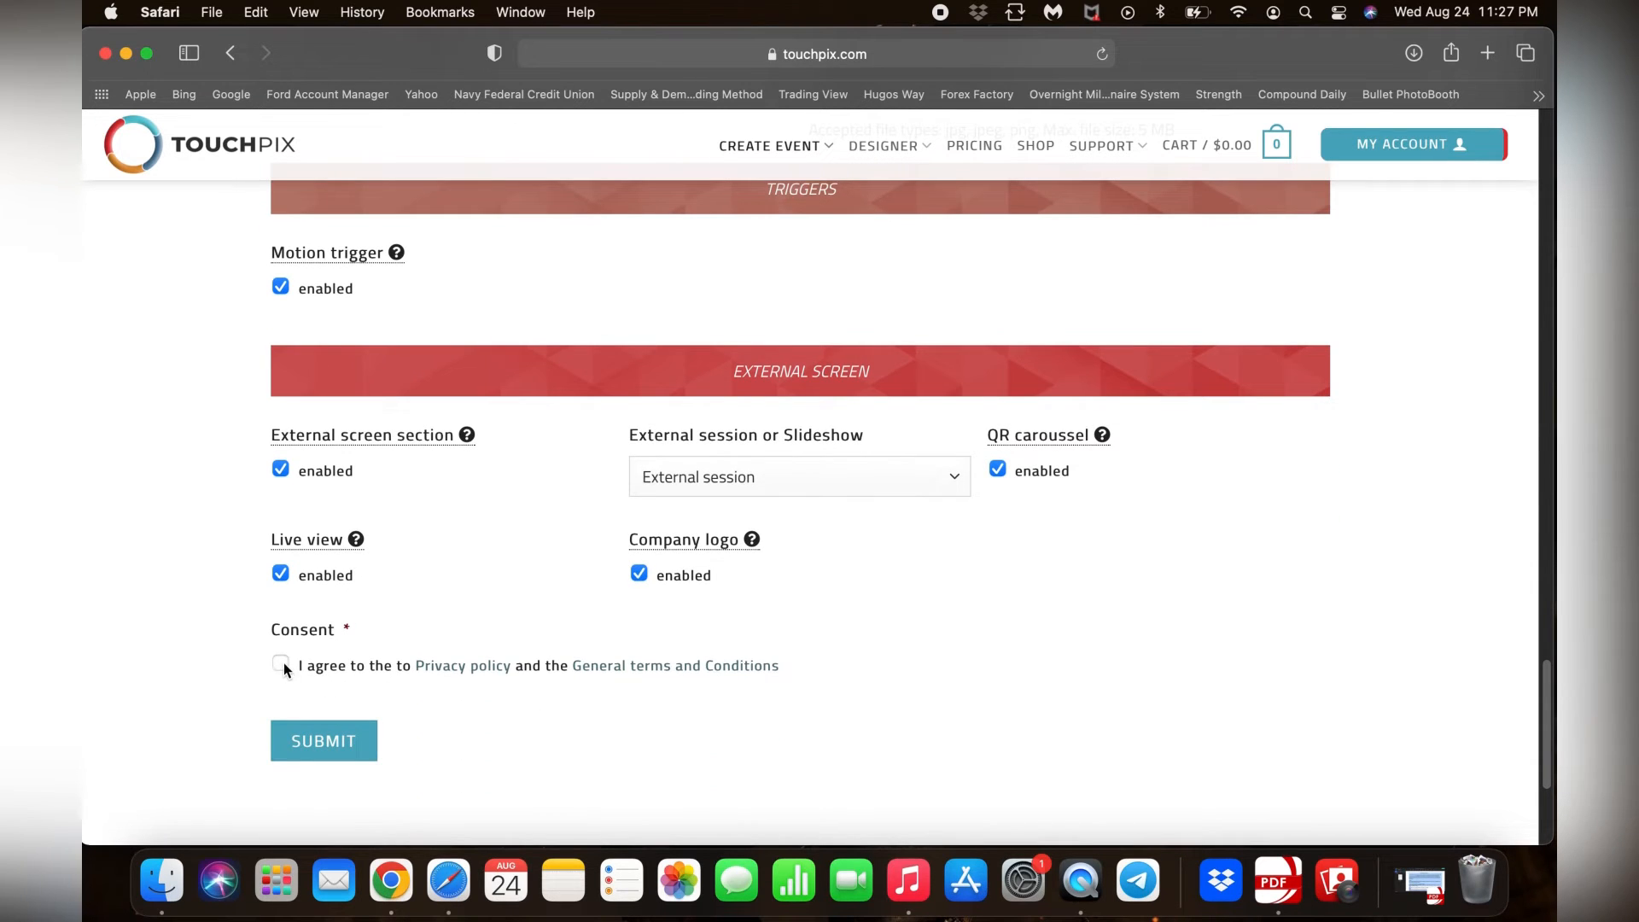
left_click(282, 663)
left_click(363, 744)
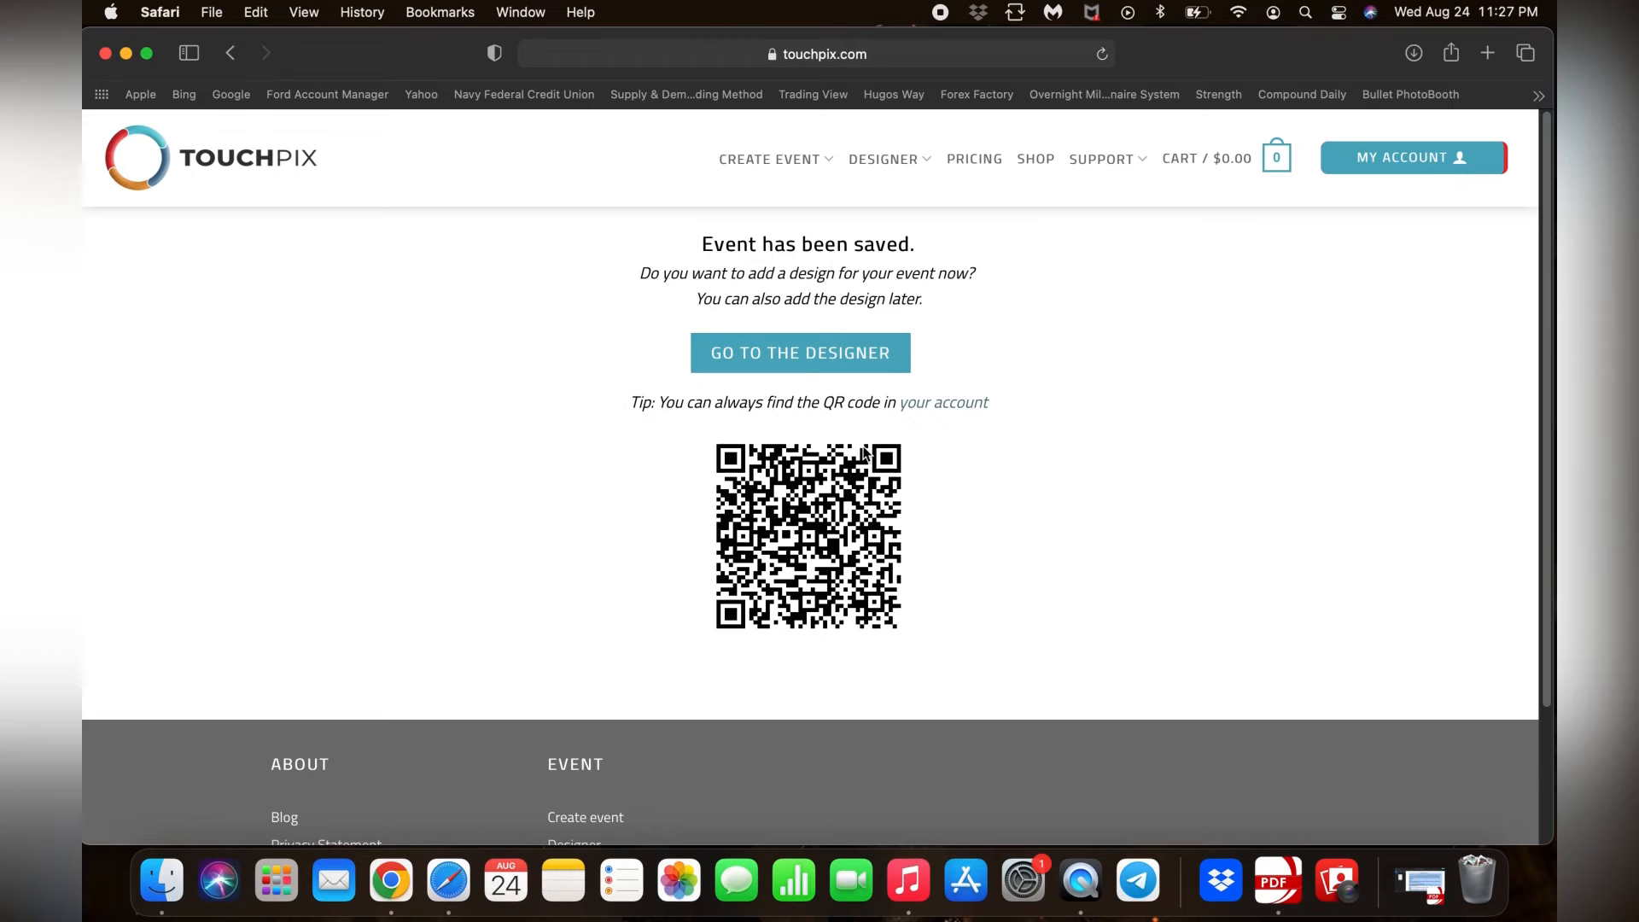
left_click(794, 363)
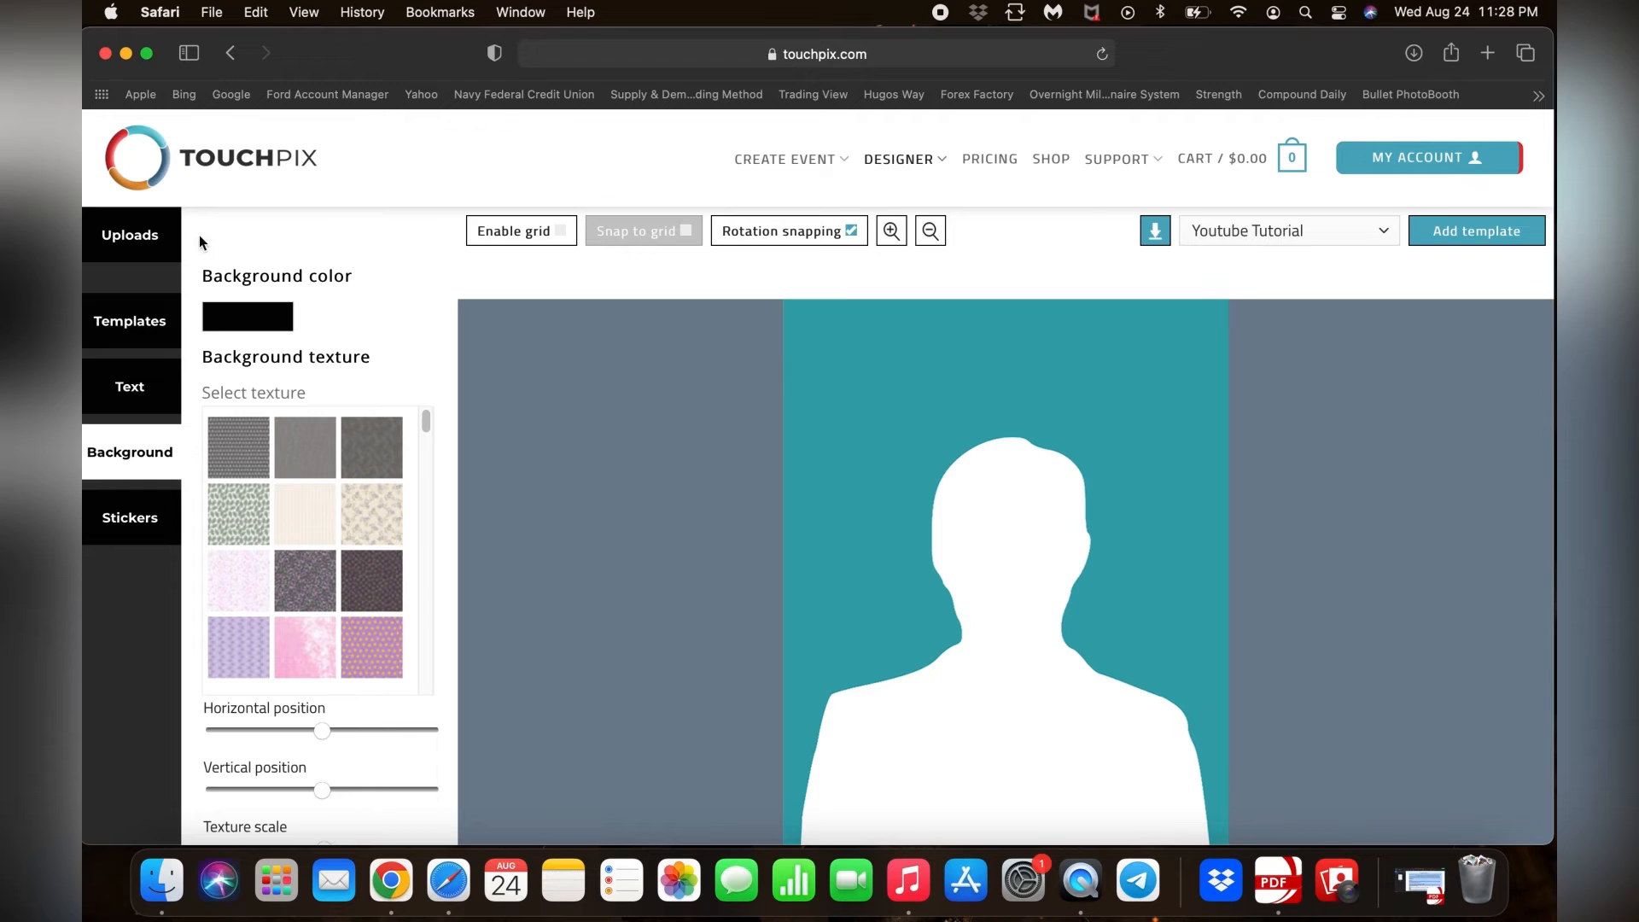
- Look through the designer's upload options and its photo, video and slomo overlay templates
left_click(151, 252)
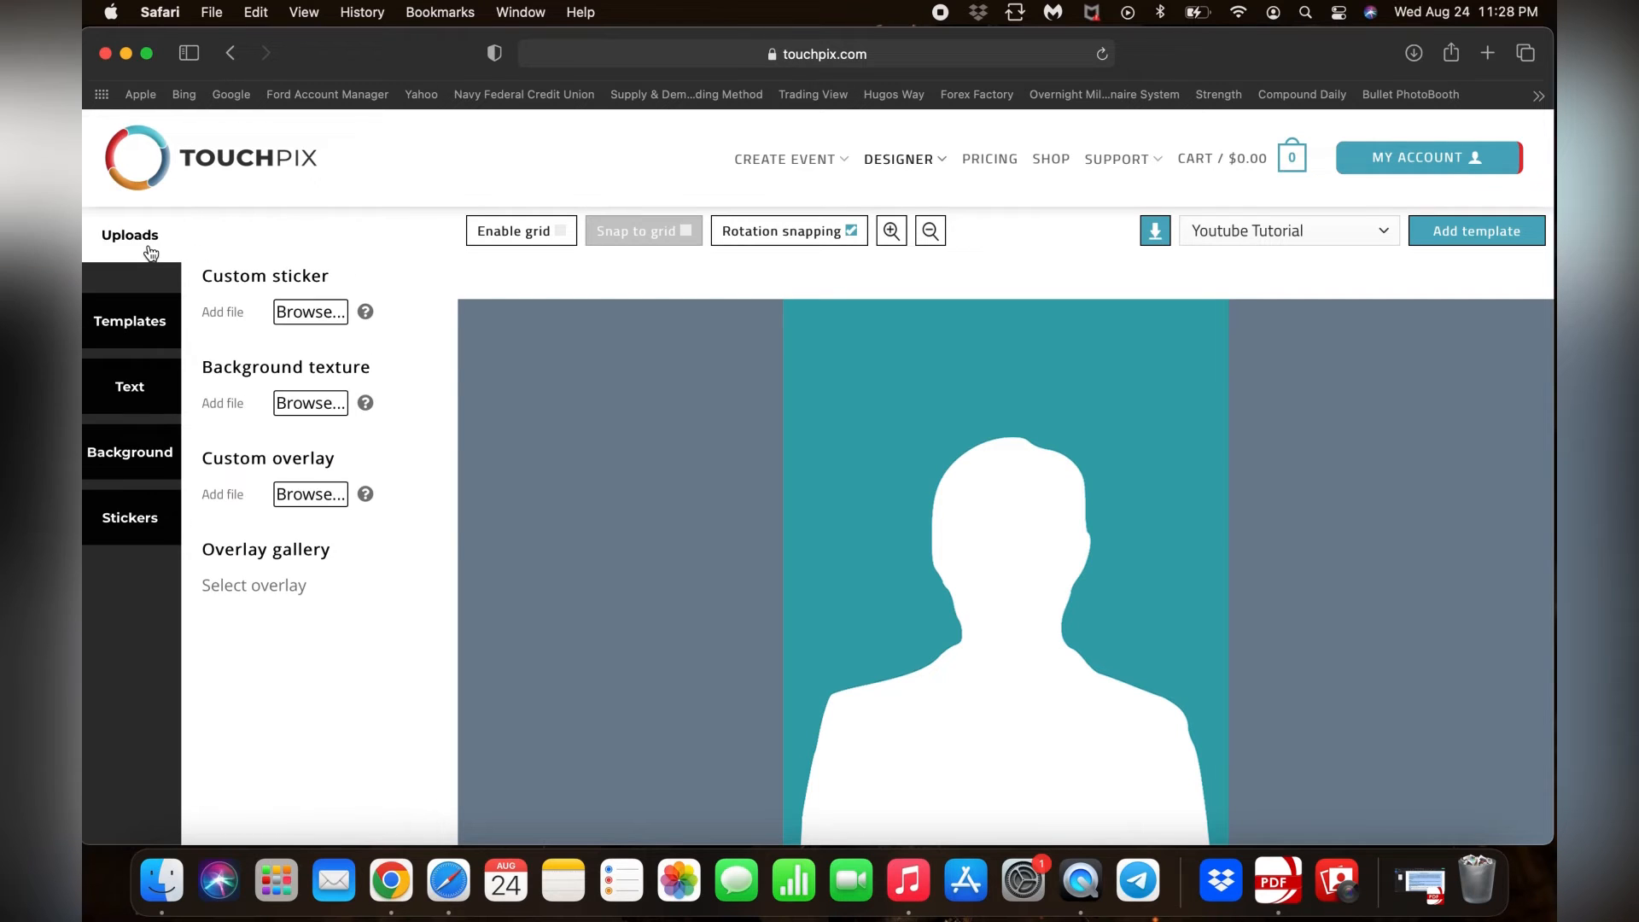
left_click(117, 328)
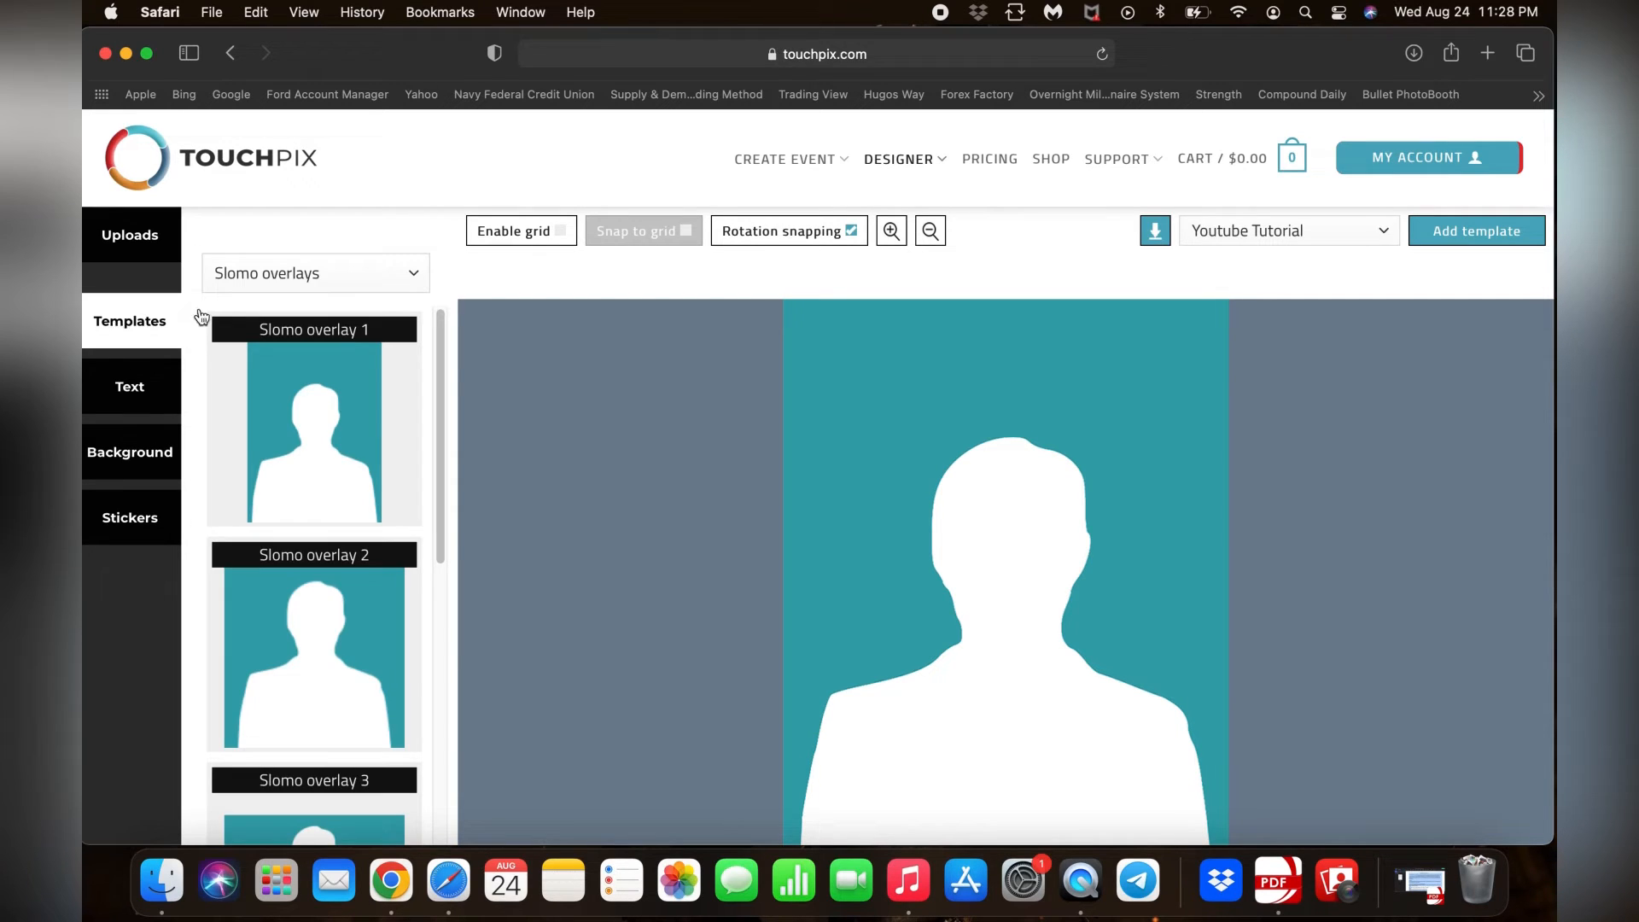
left_click(415, 275)
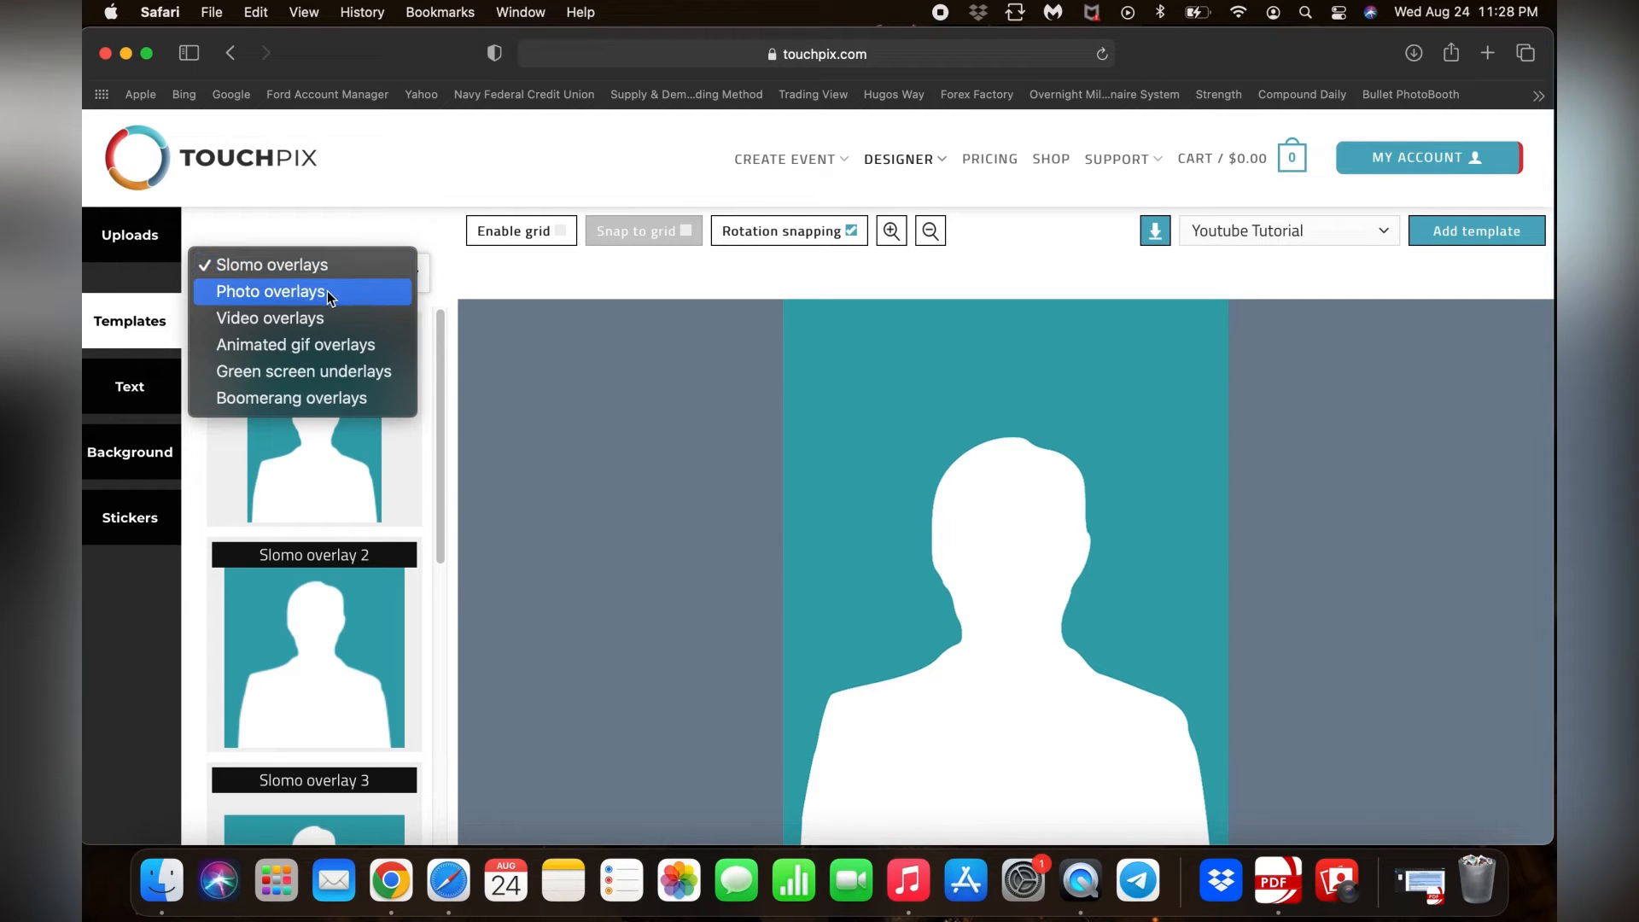
left_click(326, 290)
left_click(412, 274)
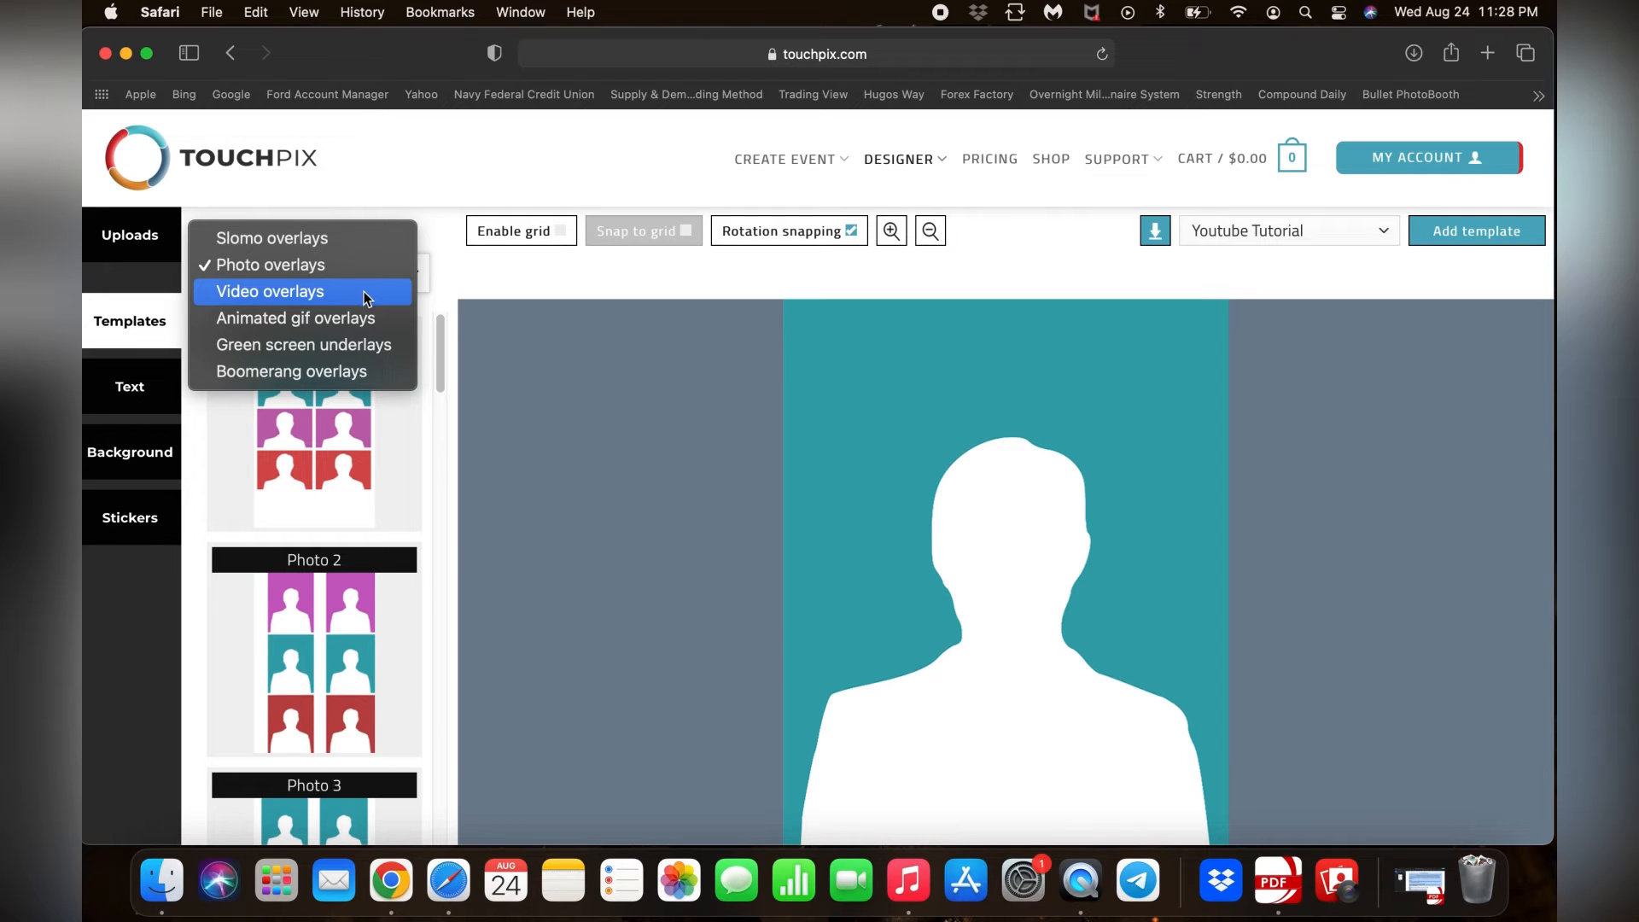
left_click(364, 290)
left_click(413, 274)
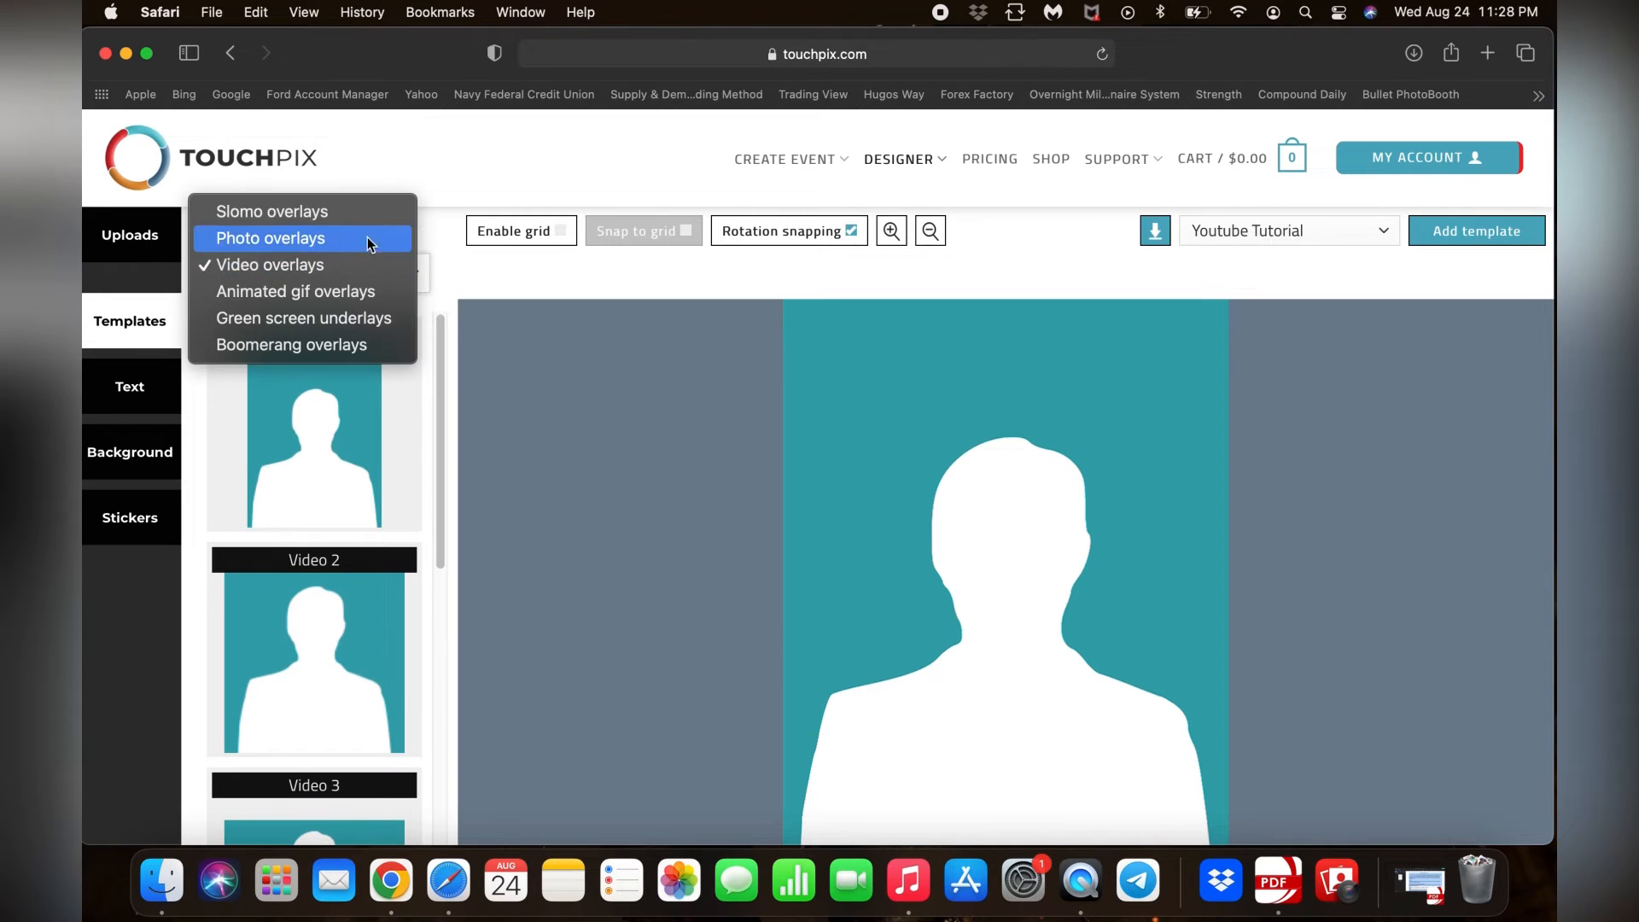
left_click(361, 211)
scroll(432, 324, "down", 1)
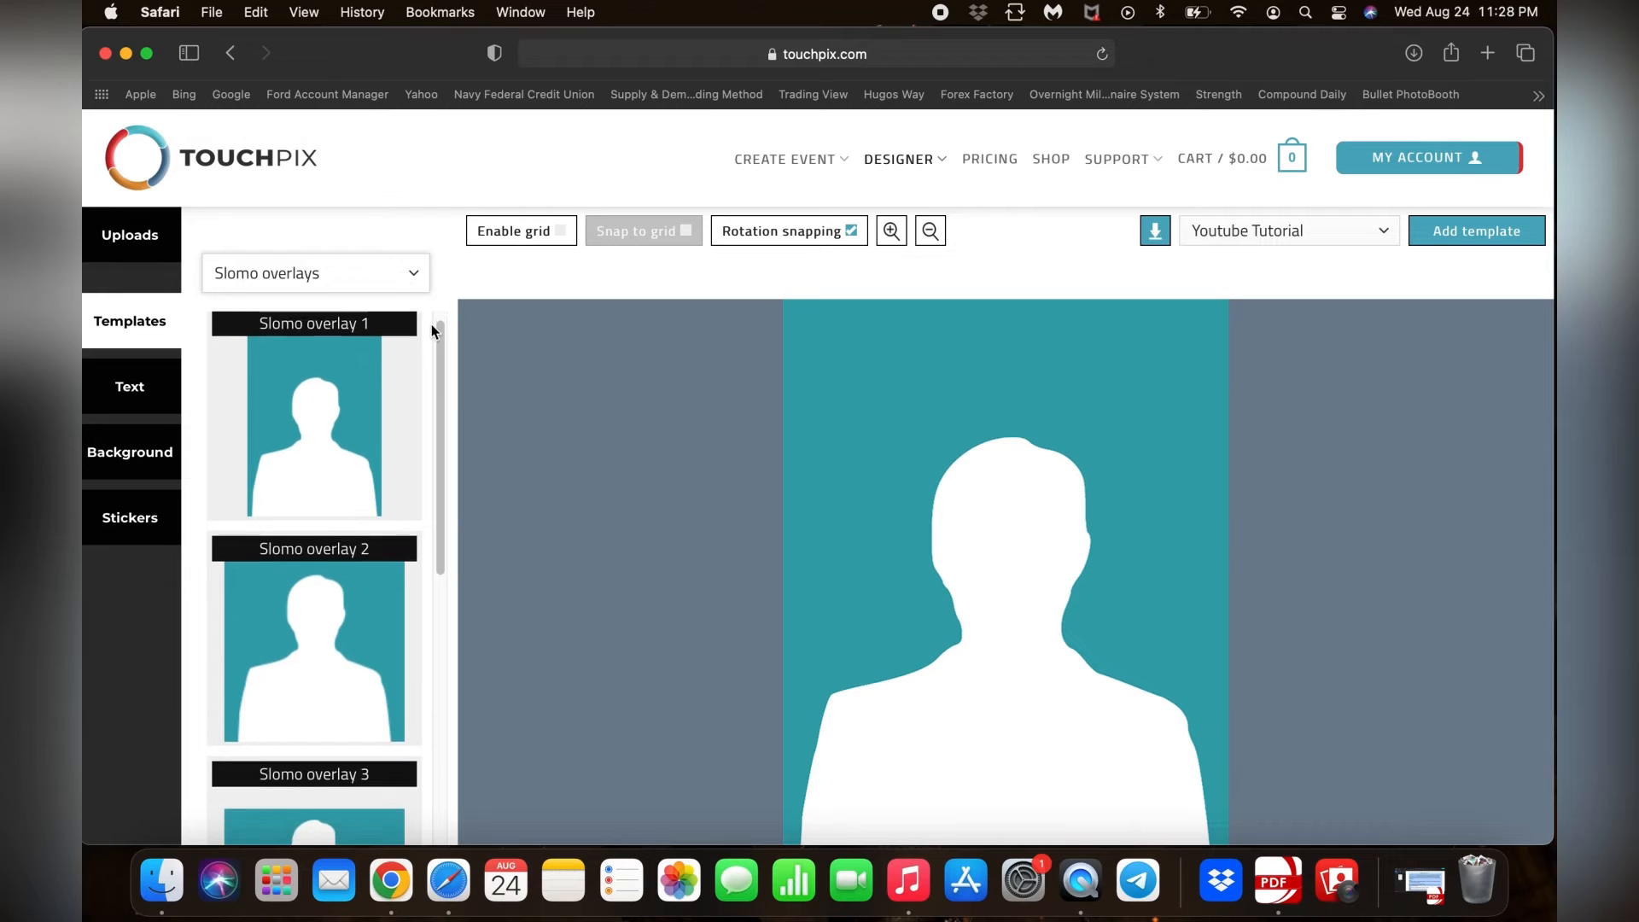
scroll(432, 324, "down", 7)
scroll(376, 461, "up", 7)
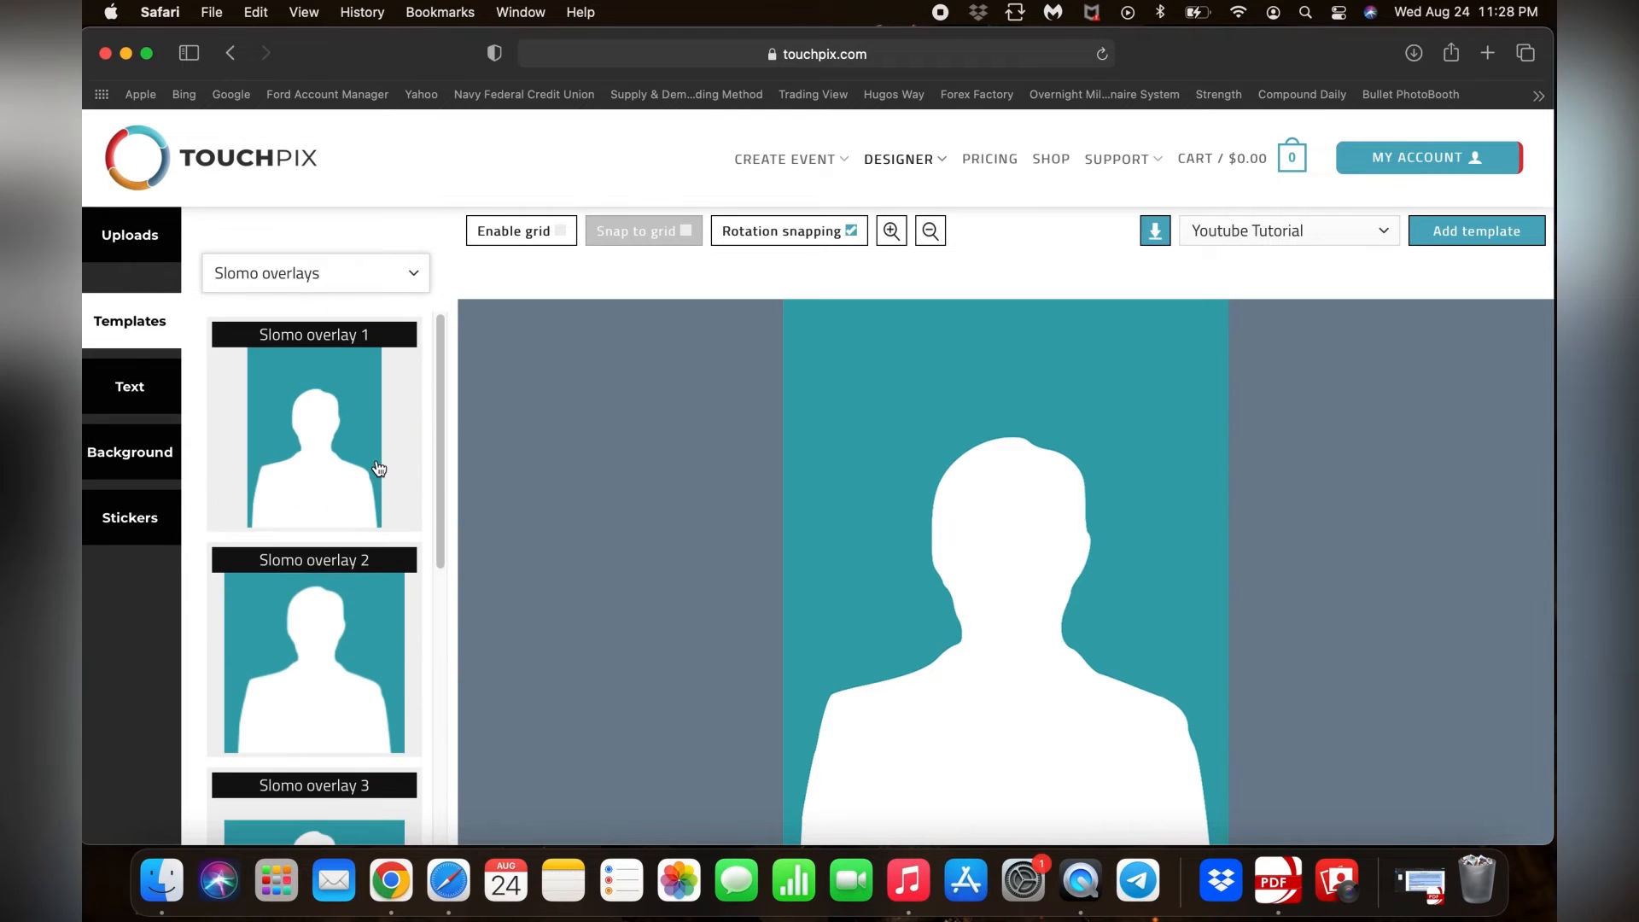
- Apply the portrait Slomo overlay 5 template to the design
scroll(376, 471, "down", 1)
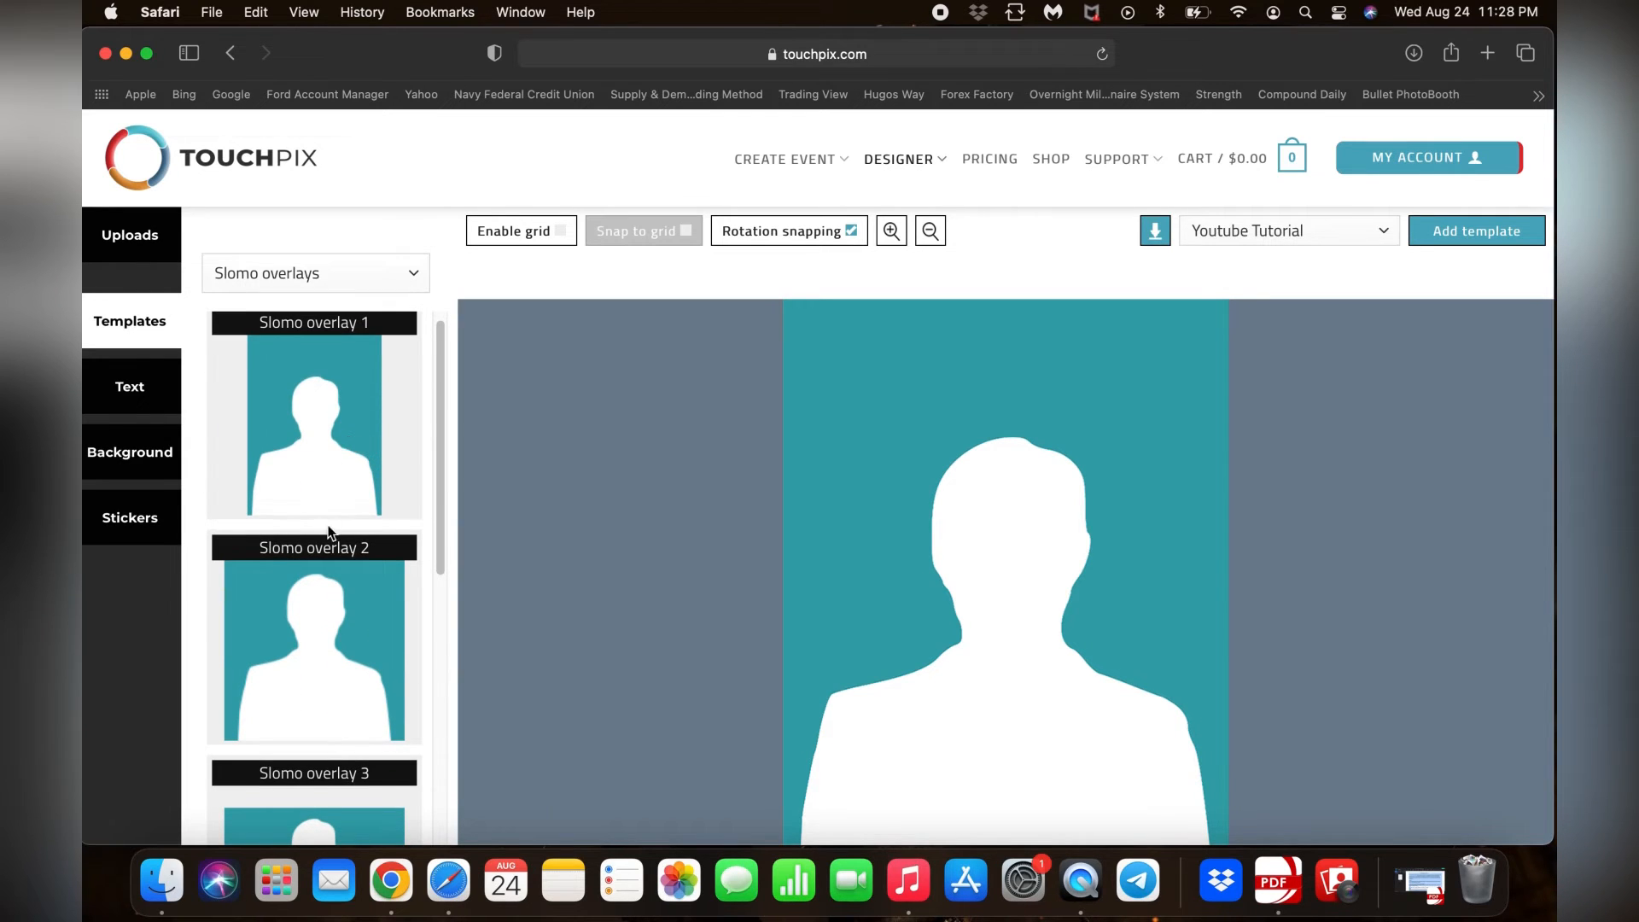
scroll(329, 531, "down", 7)
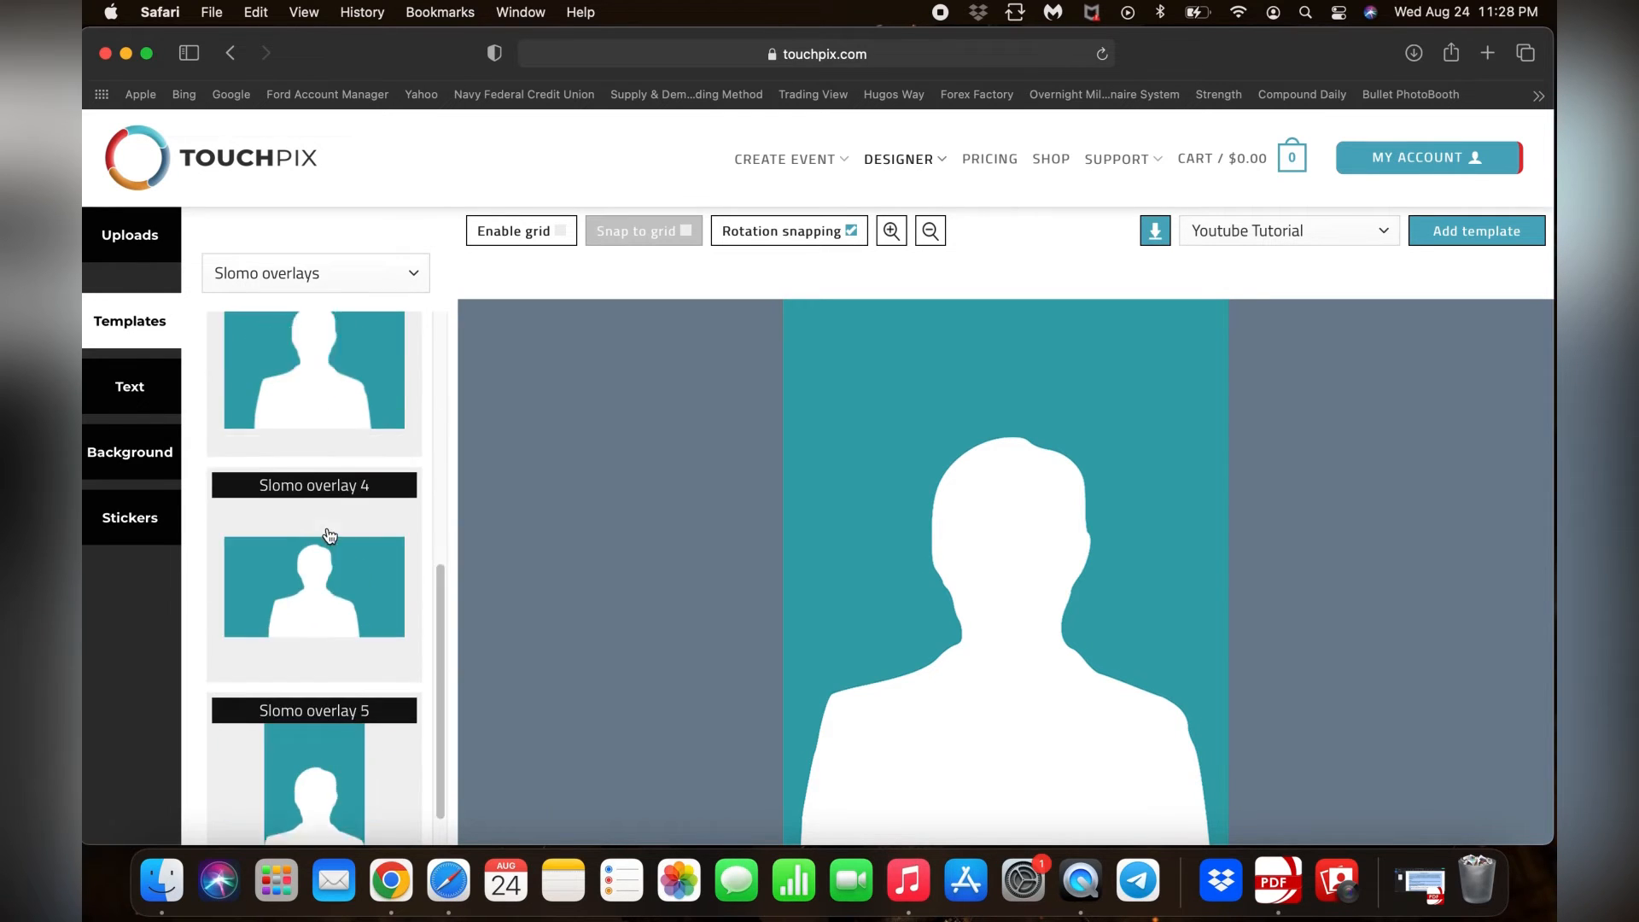
left_click(309, 791)
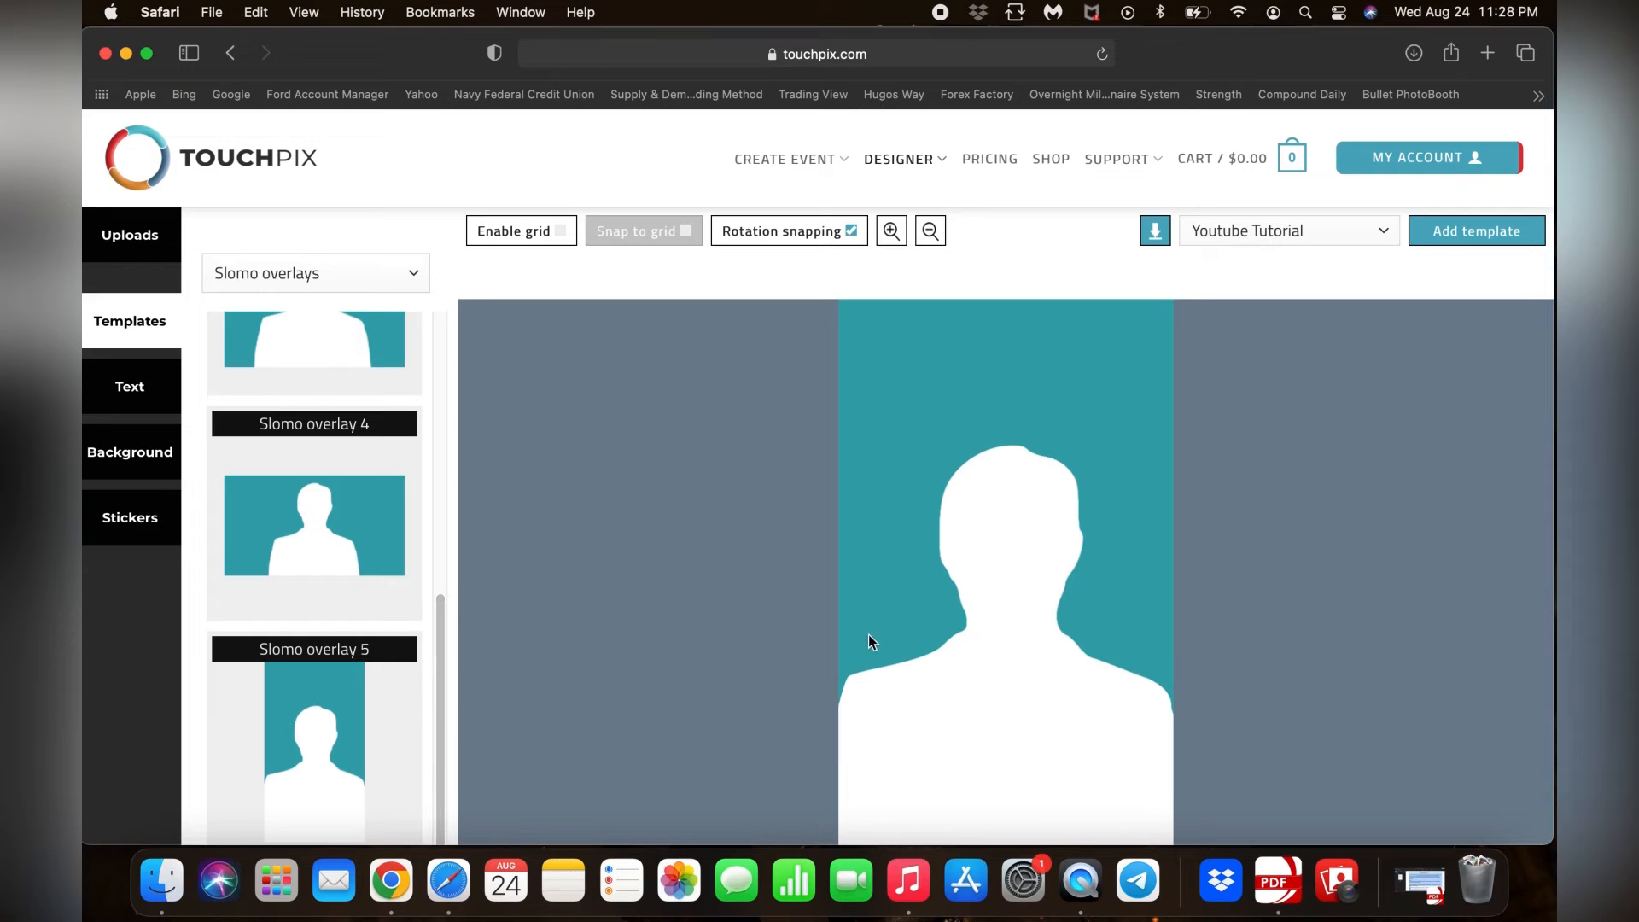
- Try the landscape Slomo overlay 4 template and switch back to Slomo overlay 5
left_click(344, 543)
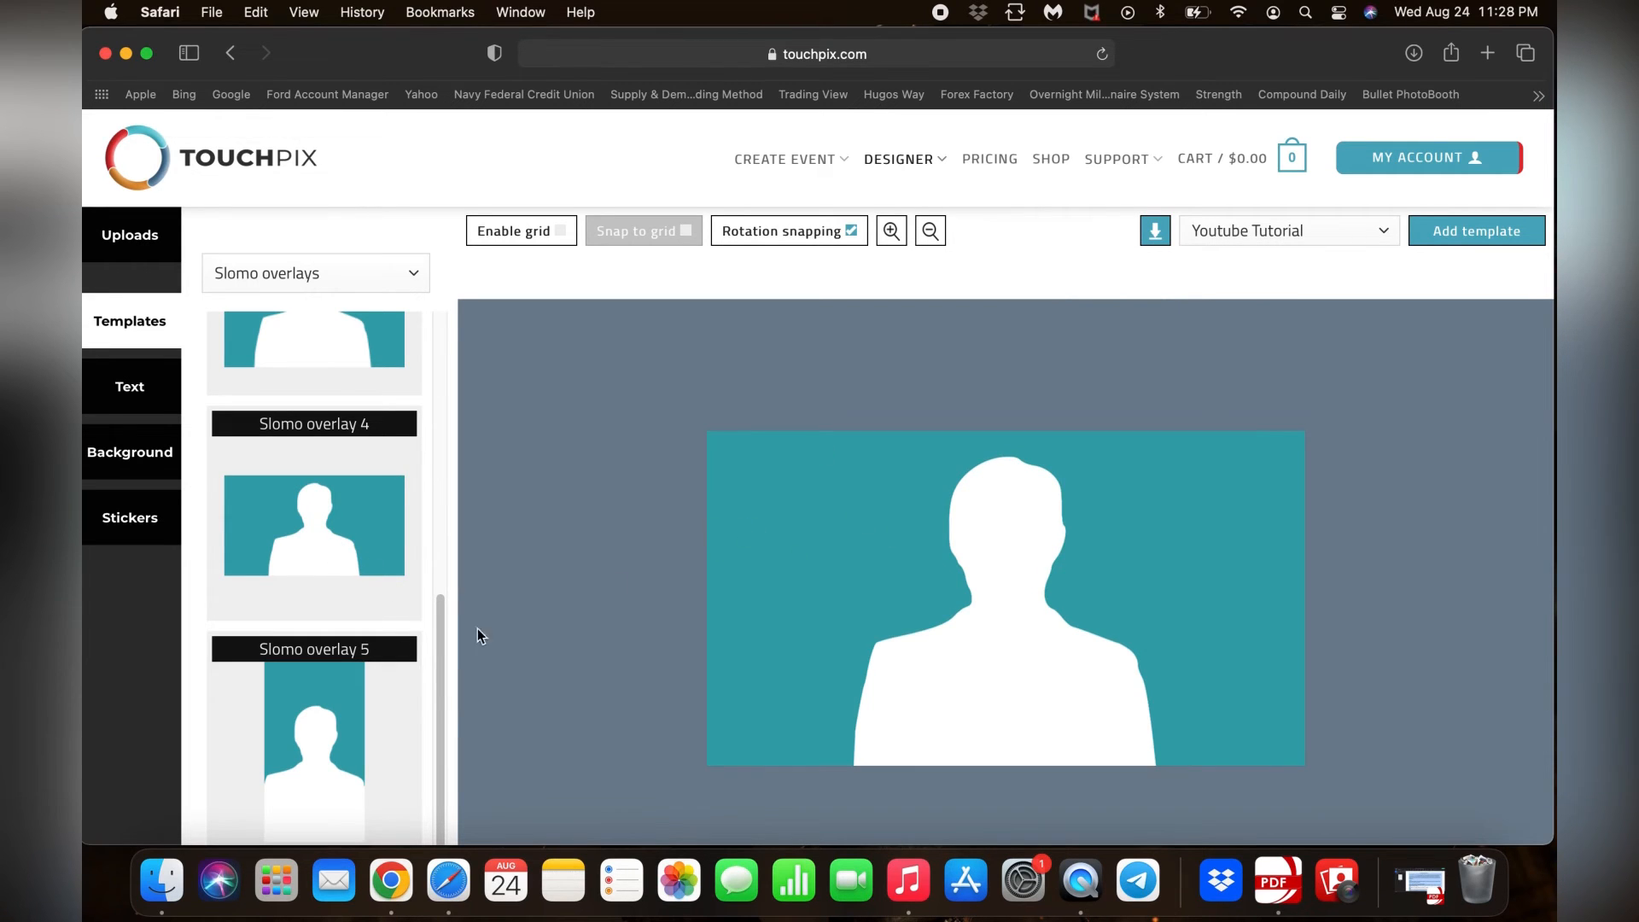
scroll(321, 623, "up", 5)
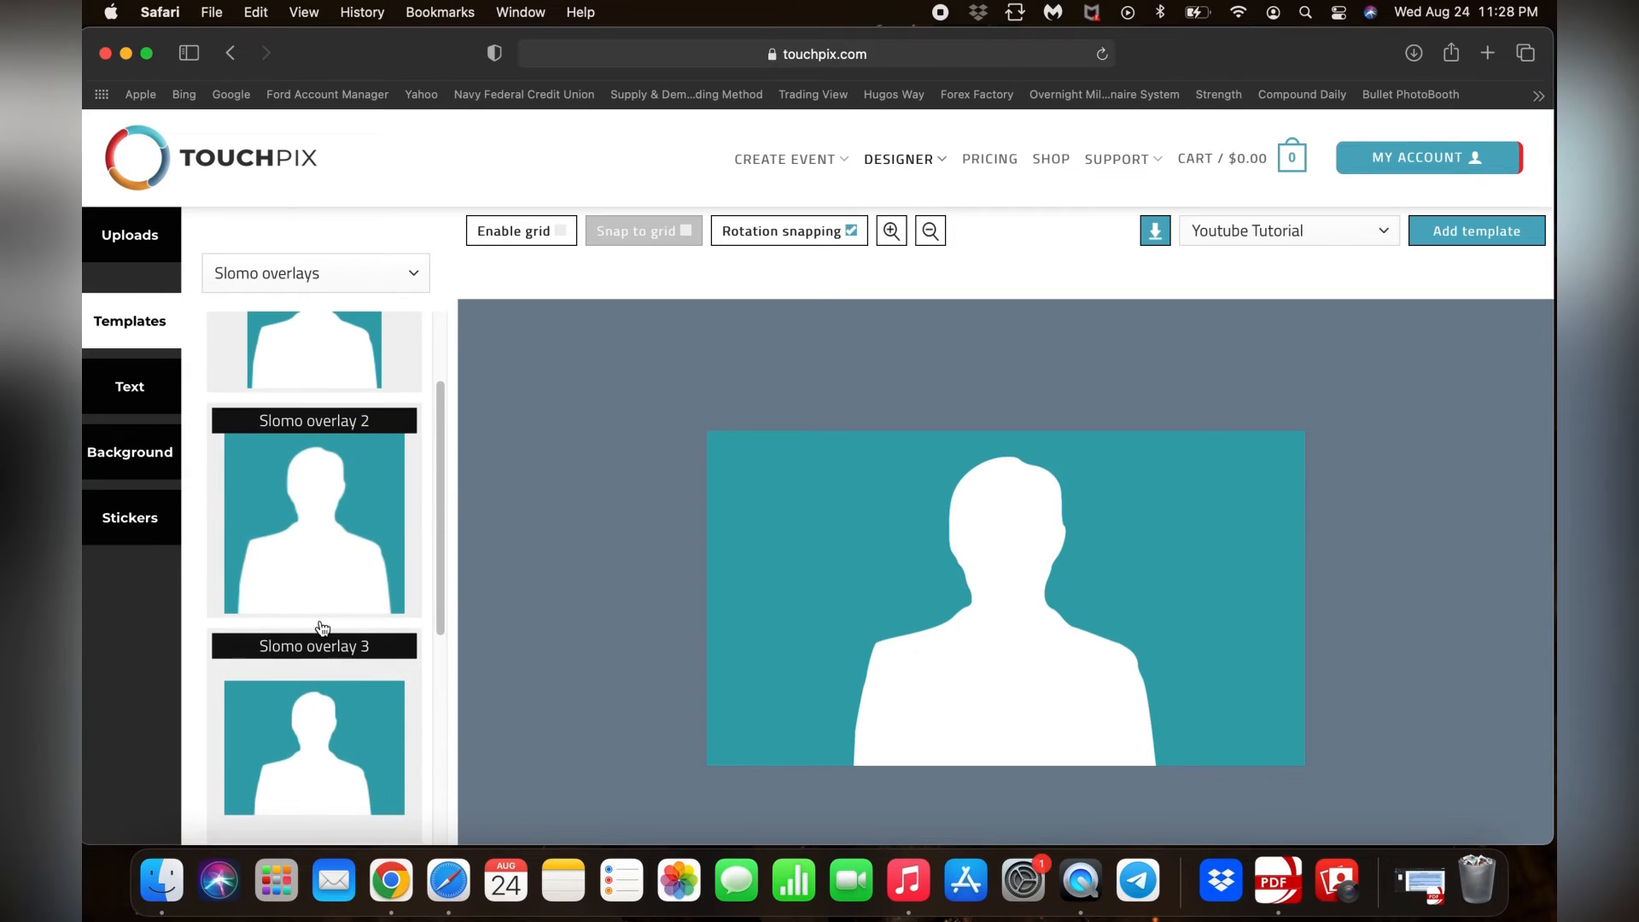
scroll(321, 628, "up", 2)
scroll(325, 623, "down", 7)
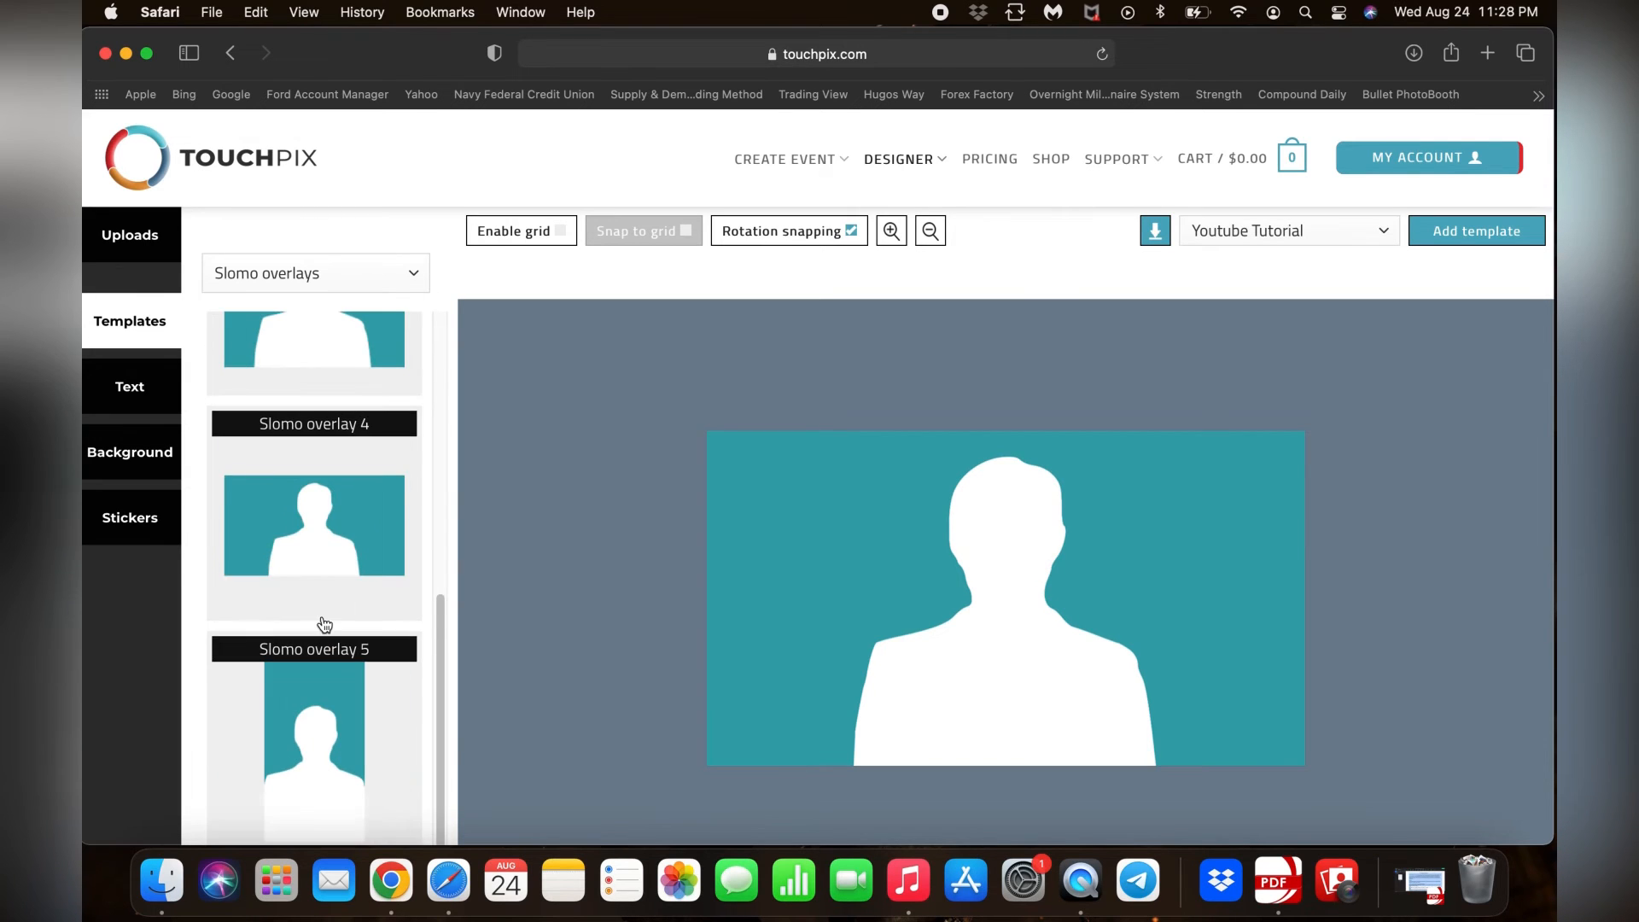
left_click(312, 717)
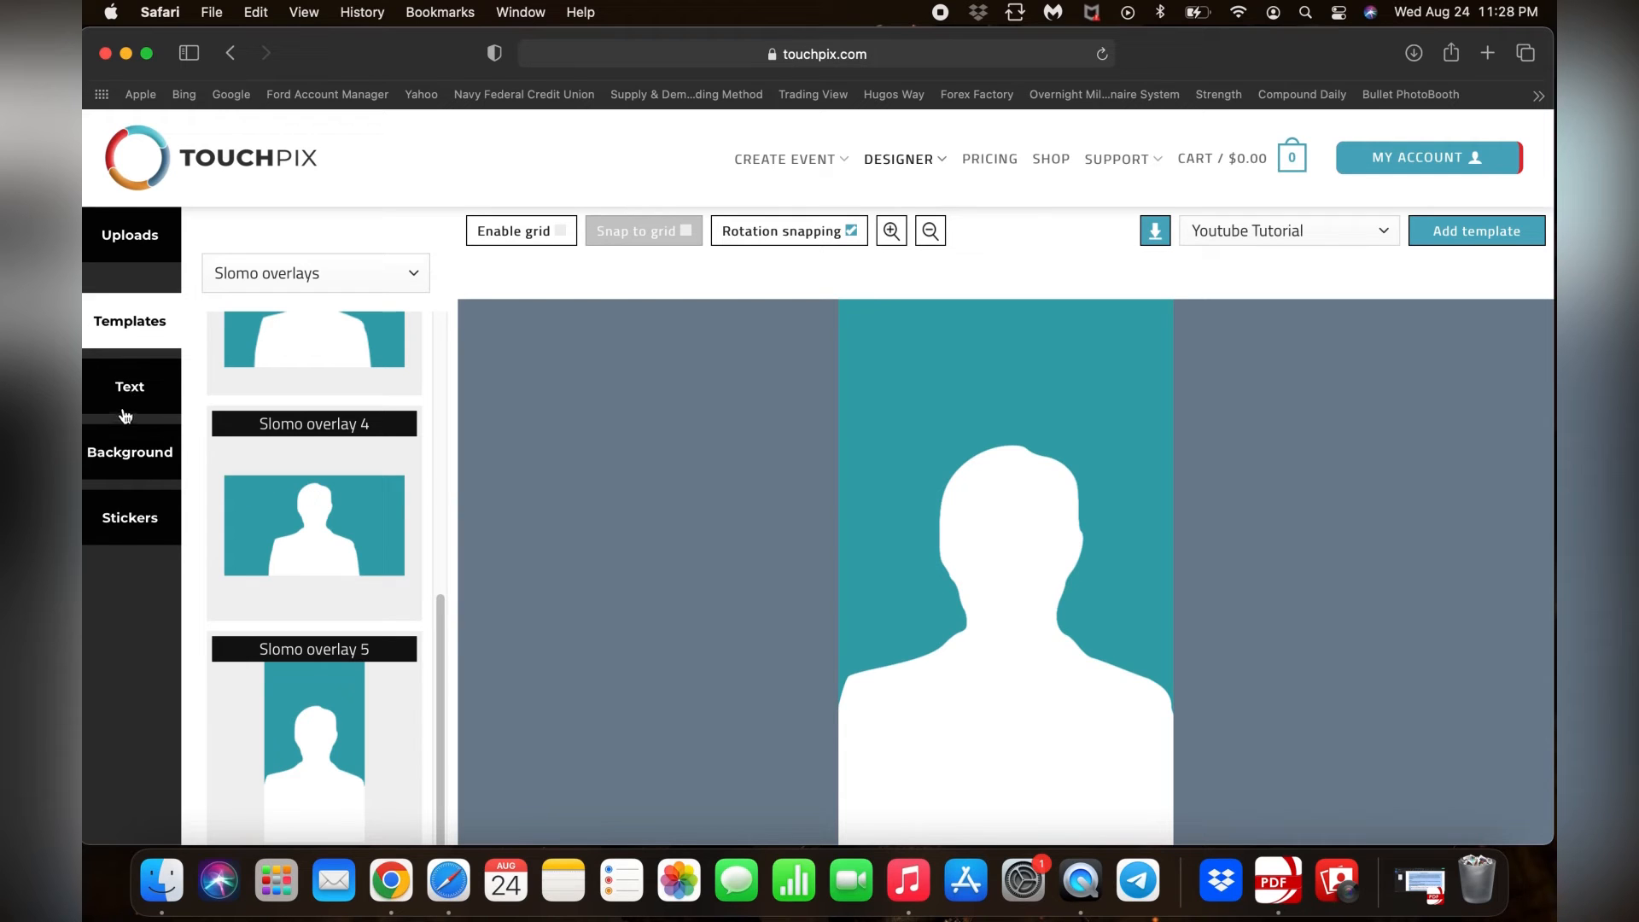
- Upload "copper-2.png" from Downloads as a custom overlay and dismiss the size recommendation
left_click(126, 239)
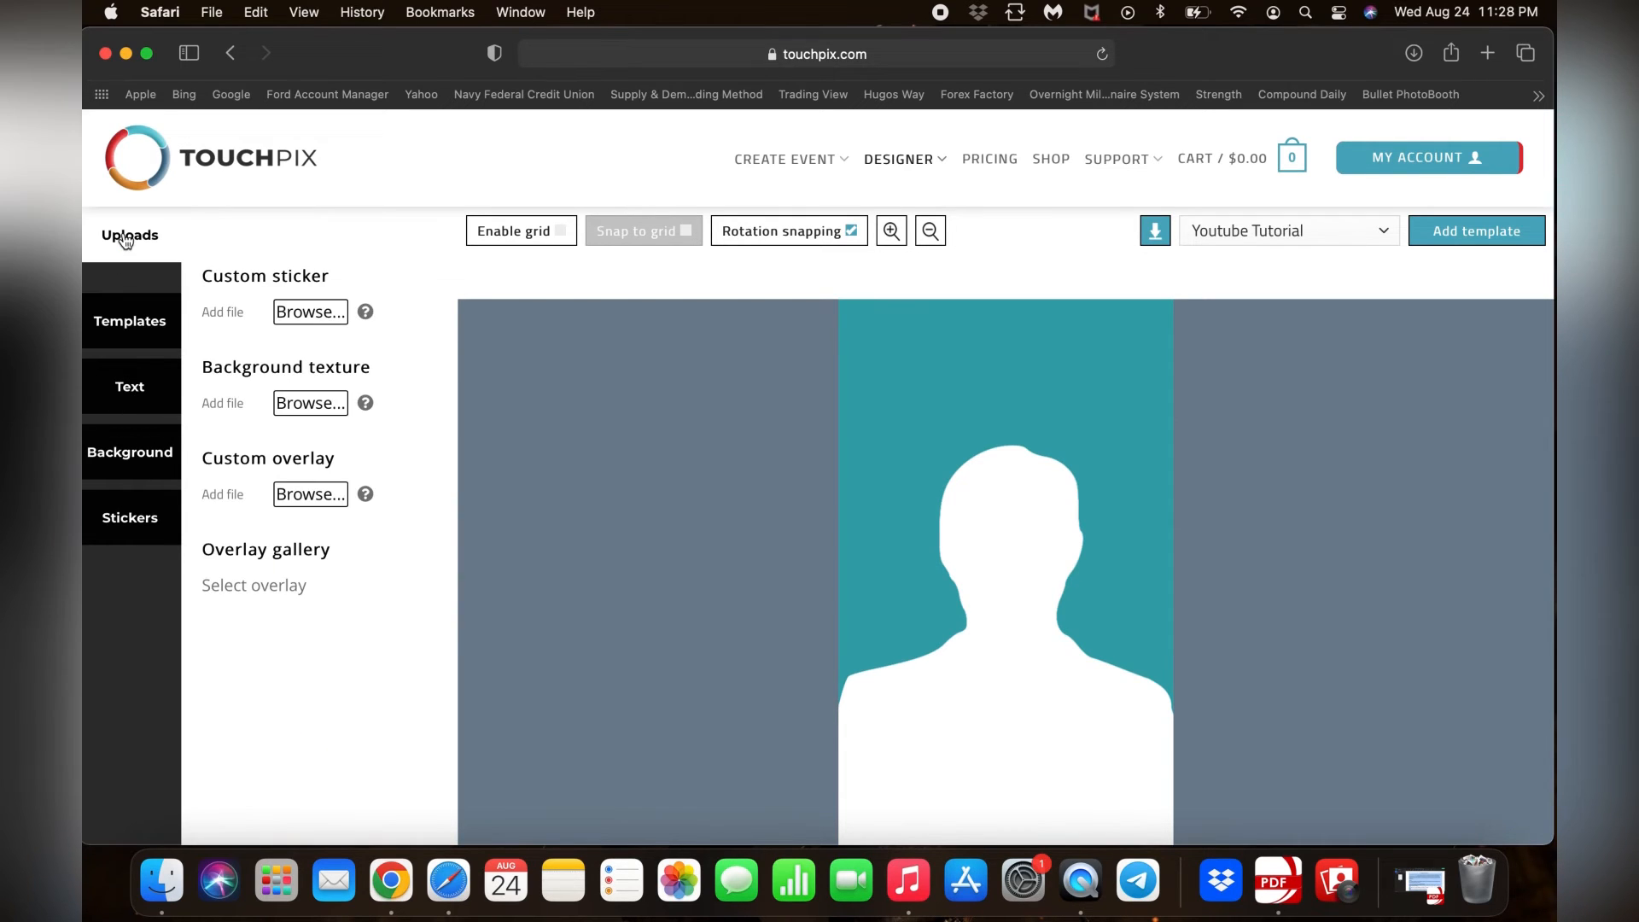
left_click(365, 495)
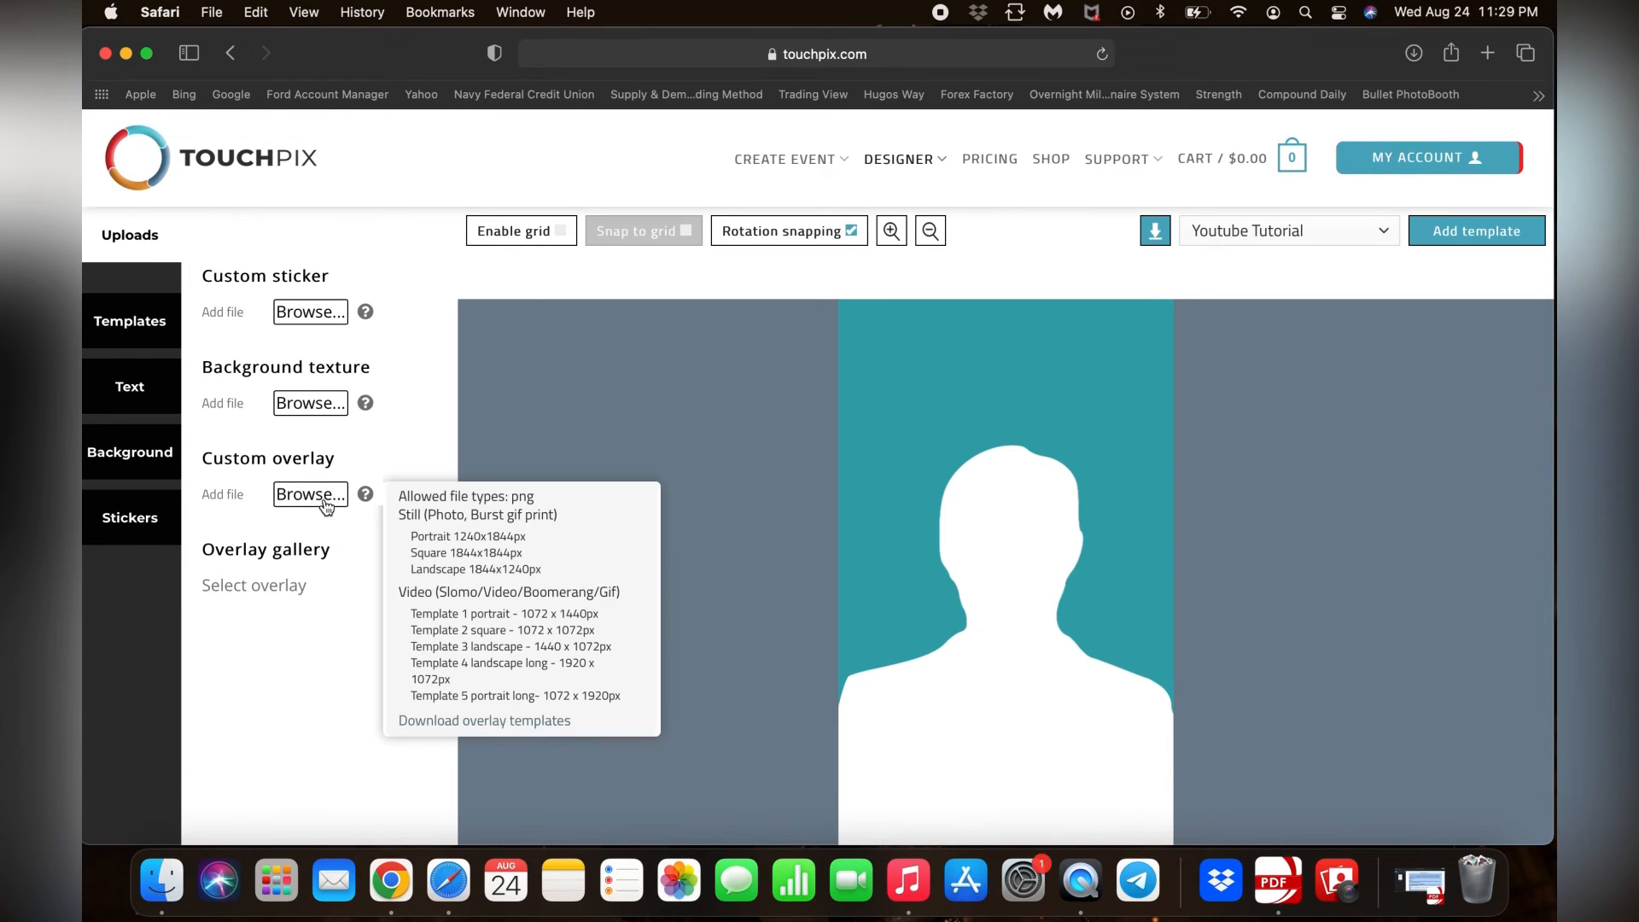
left_click(324, 498)
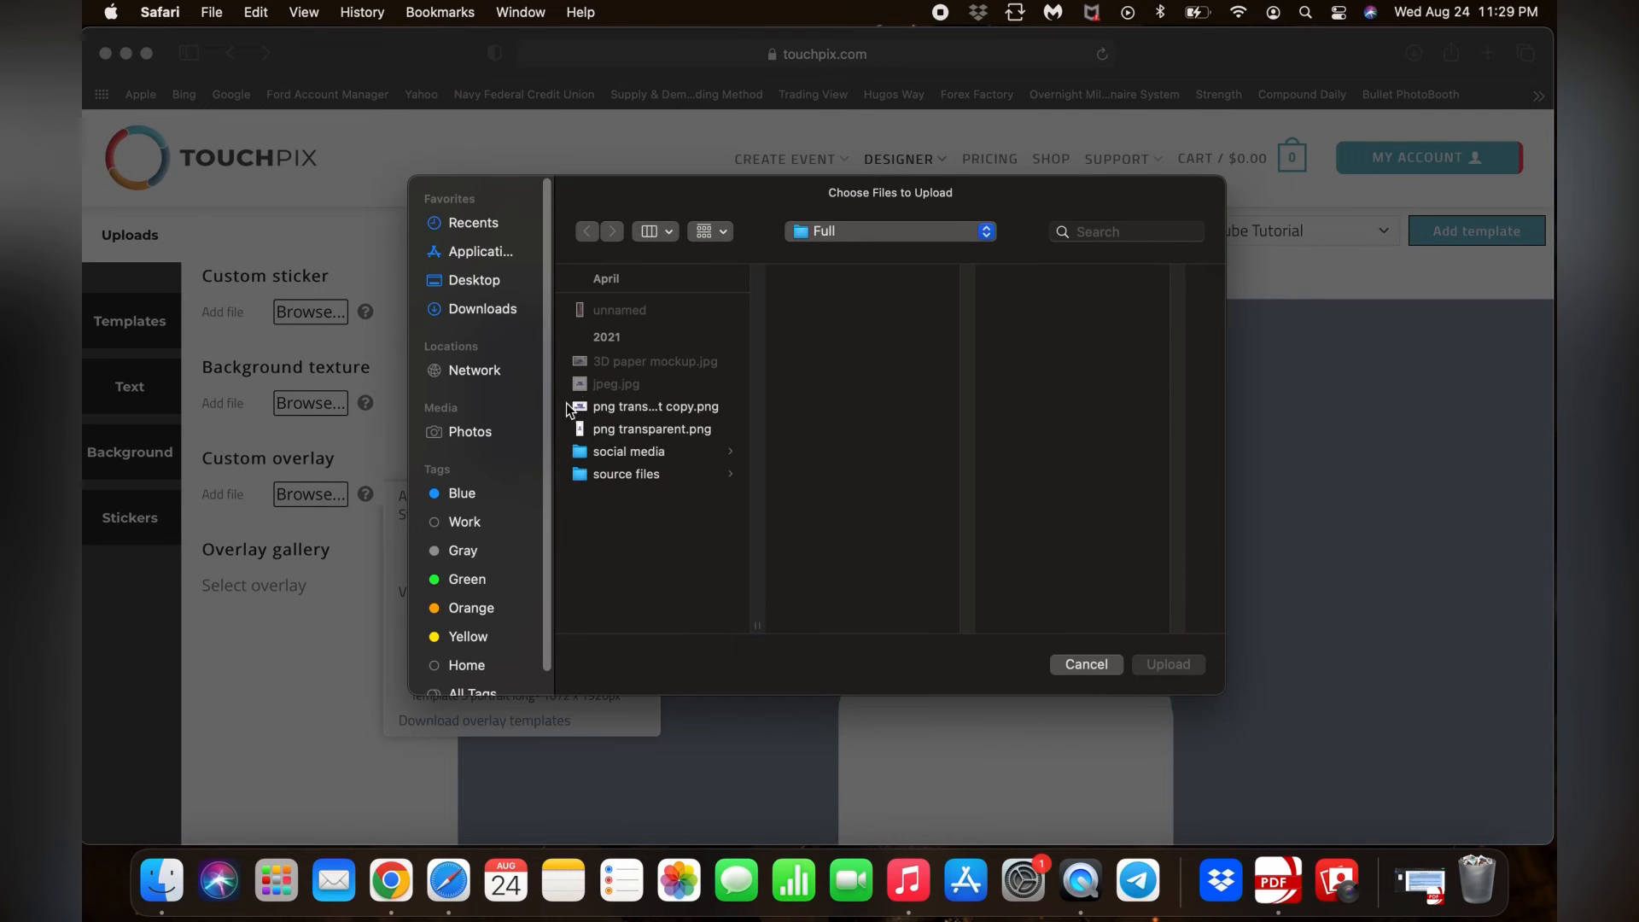
left_click(483, 305)
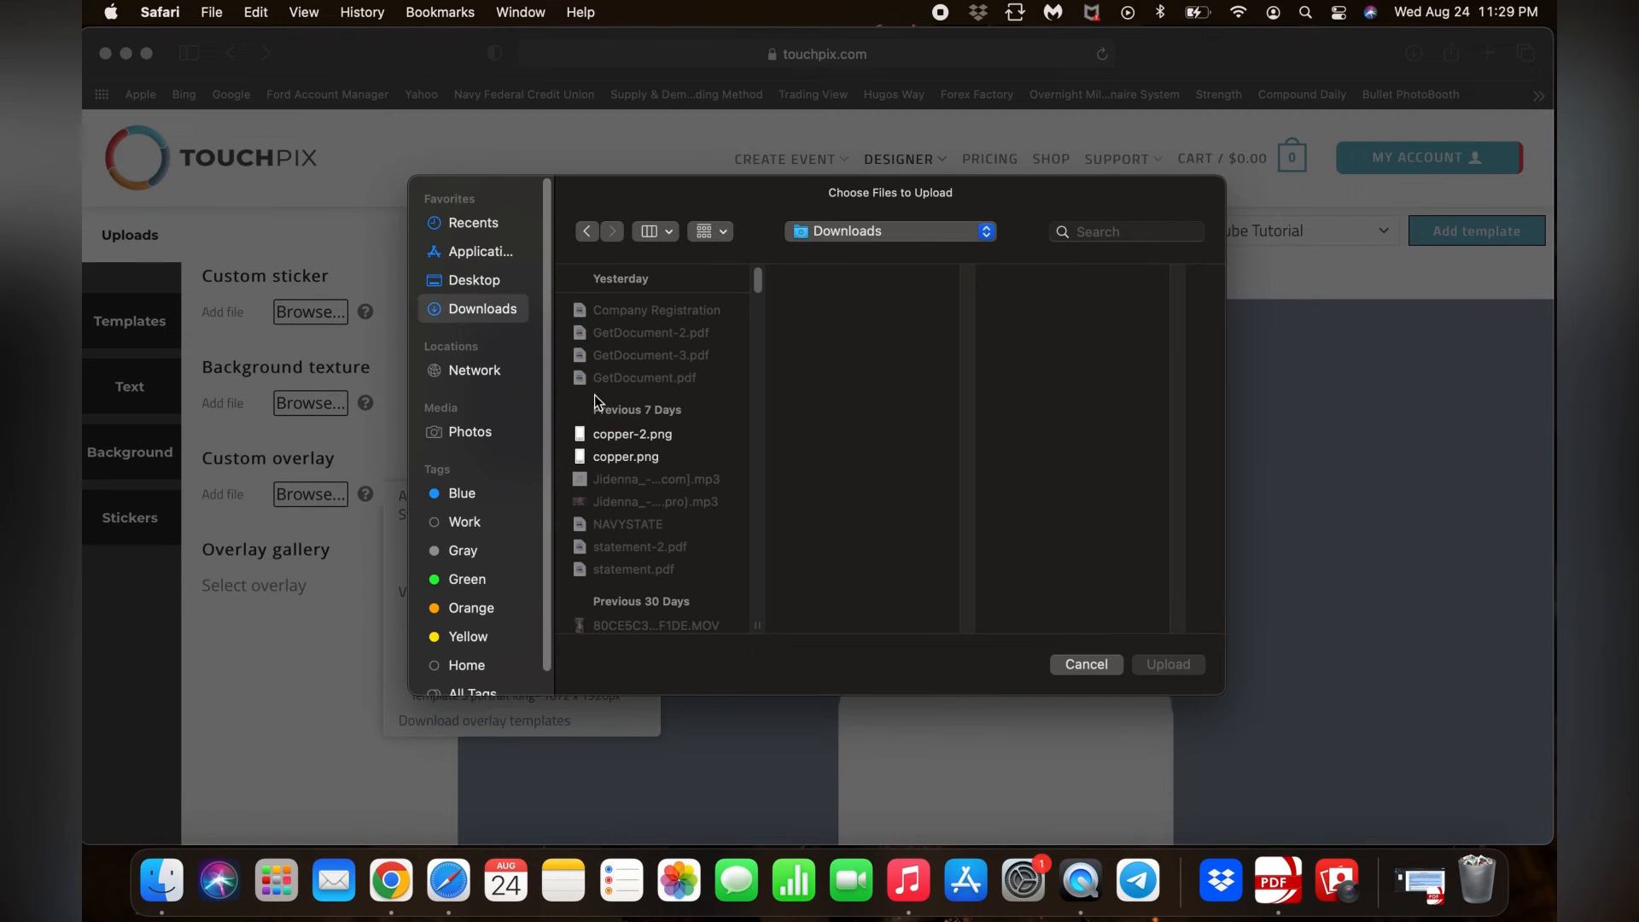
left_click(620, 434)
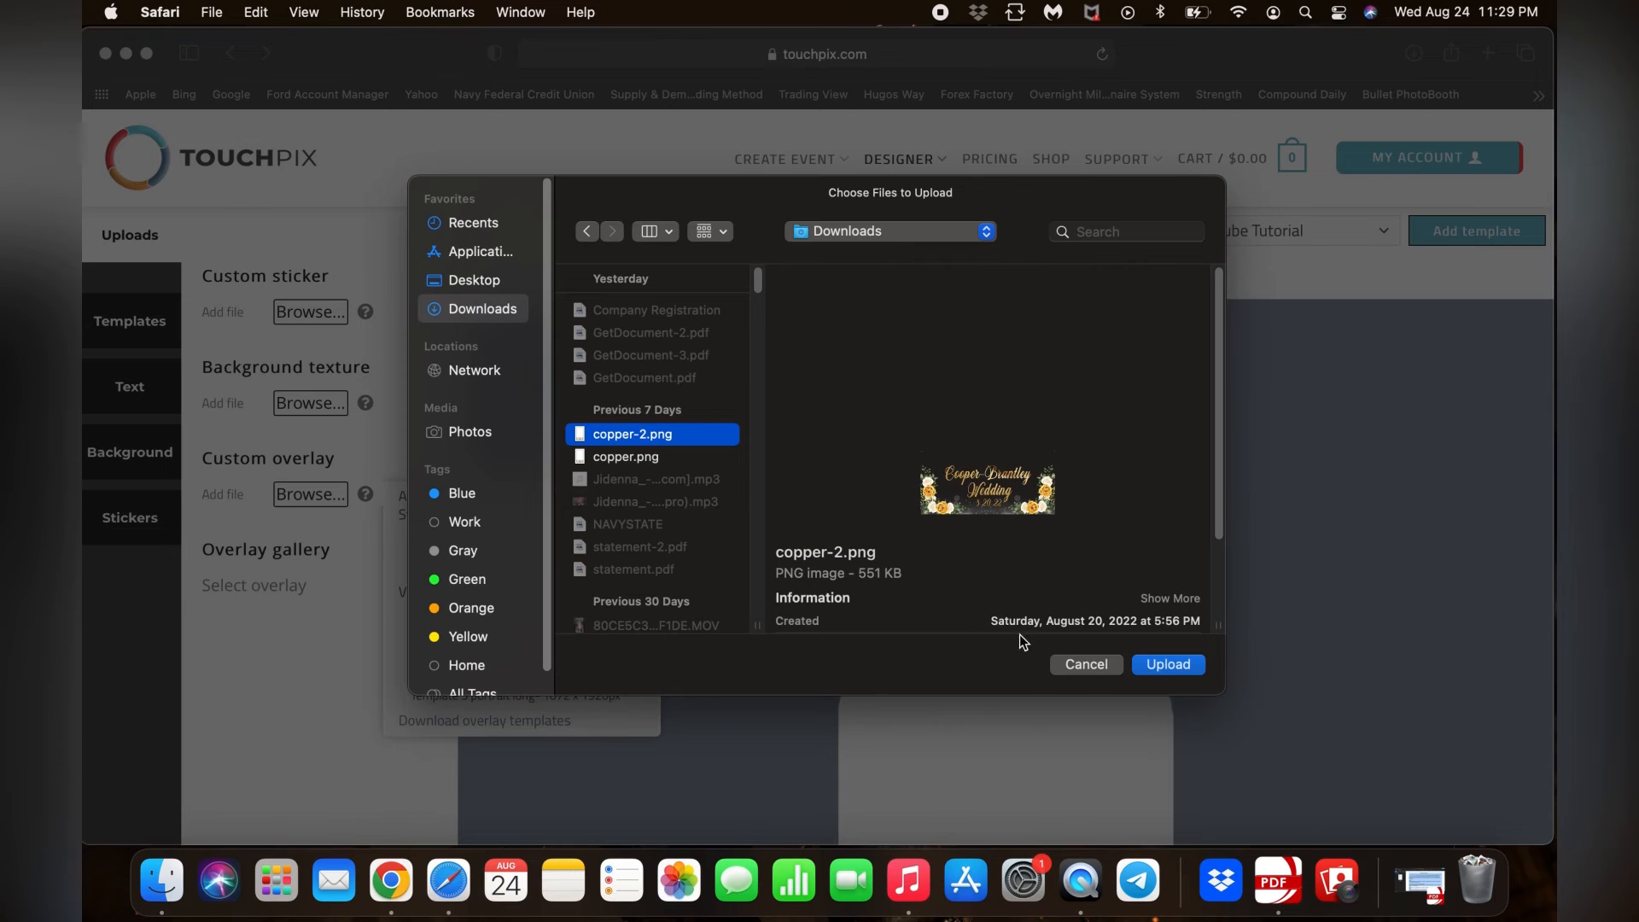
left_click(1165, 664)
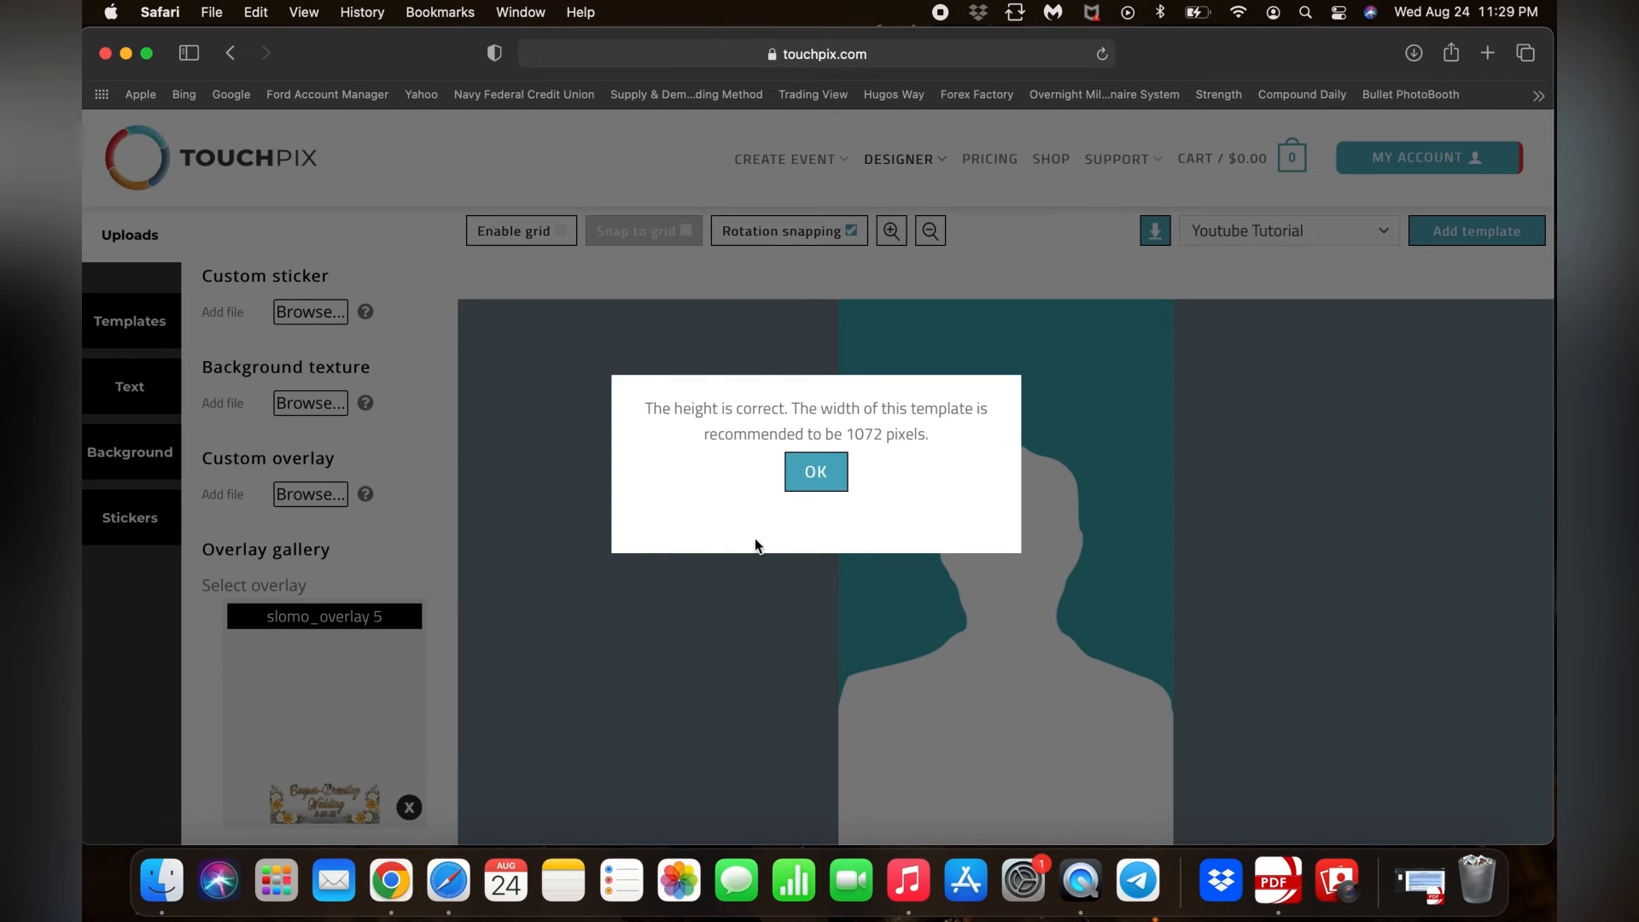
left_click(815, 471)
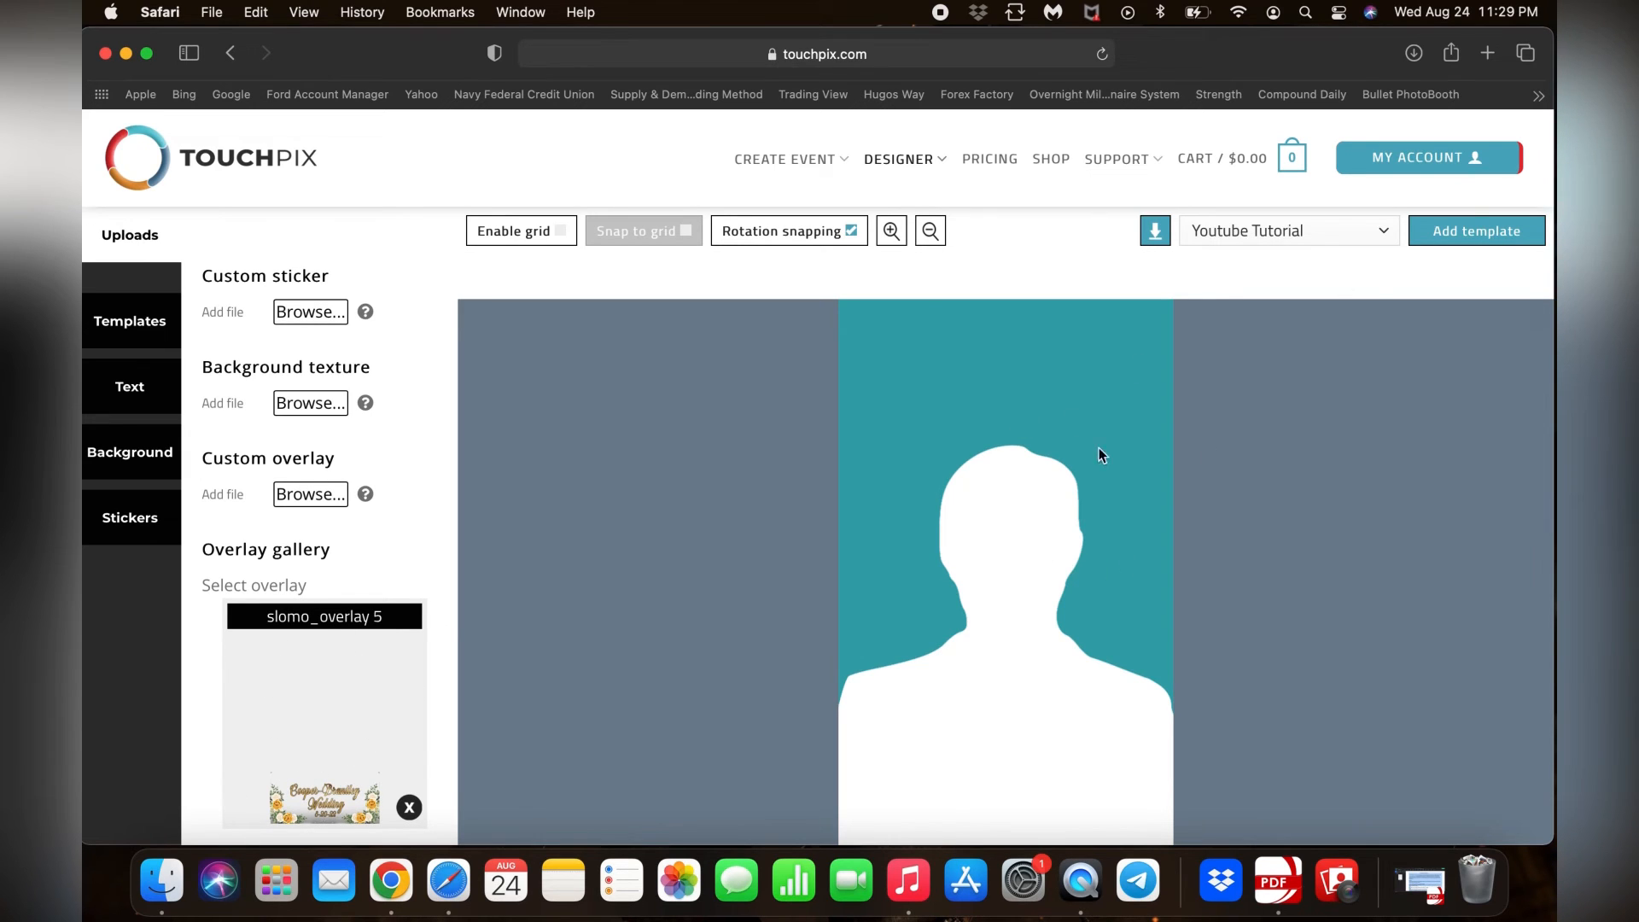
- Place the uploaded slomo_overlay 5 image on the design and add the template to the Youtube Tutorial event
left_click(305, 777)
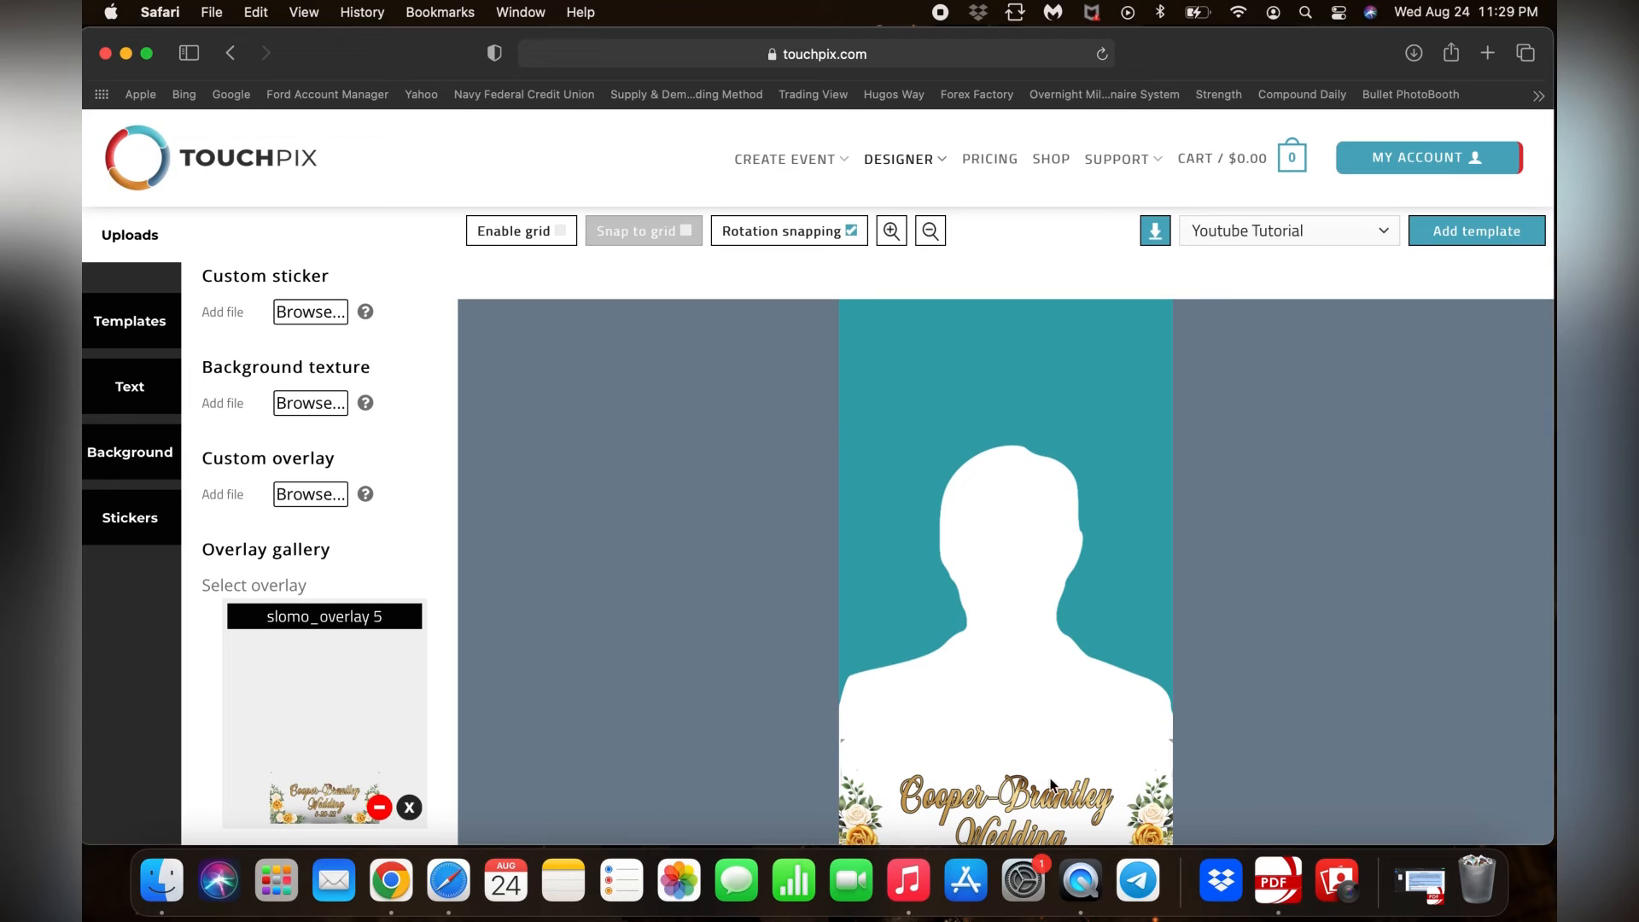
left_click(1468, 233)
- Duplicate the Youtube Tutorial event from the account's events list under the name "Youtube Duplicate"
mouse_move(1385, 169)
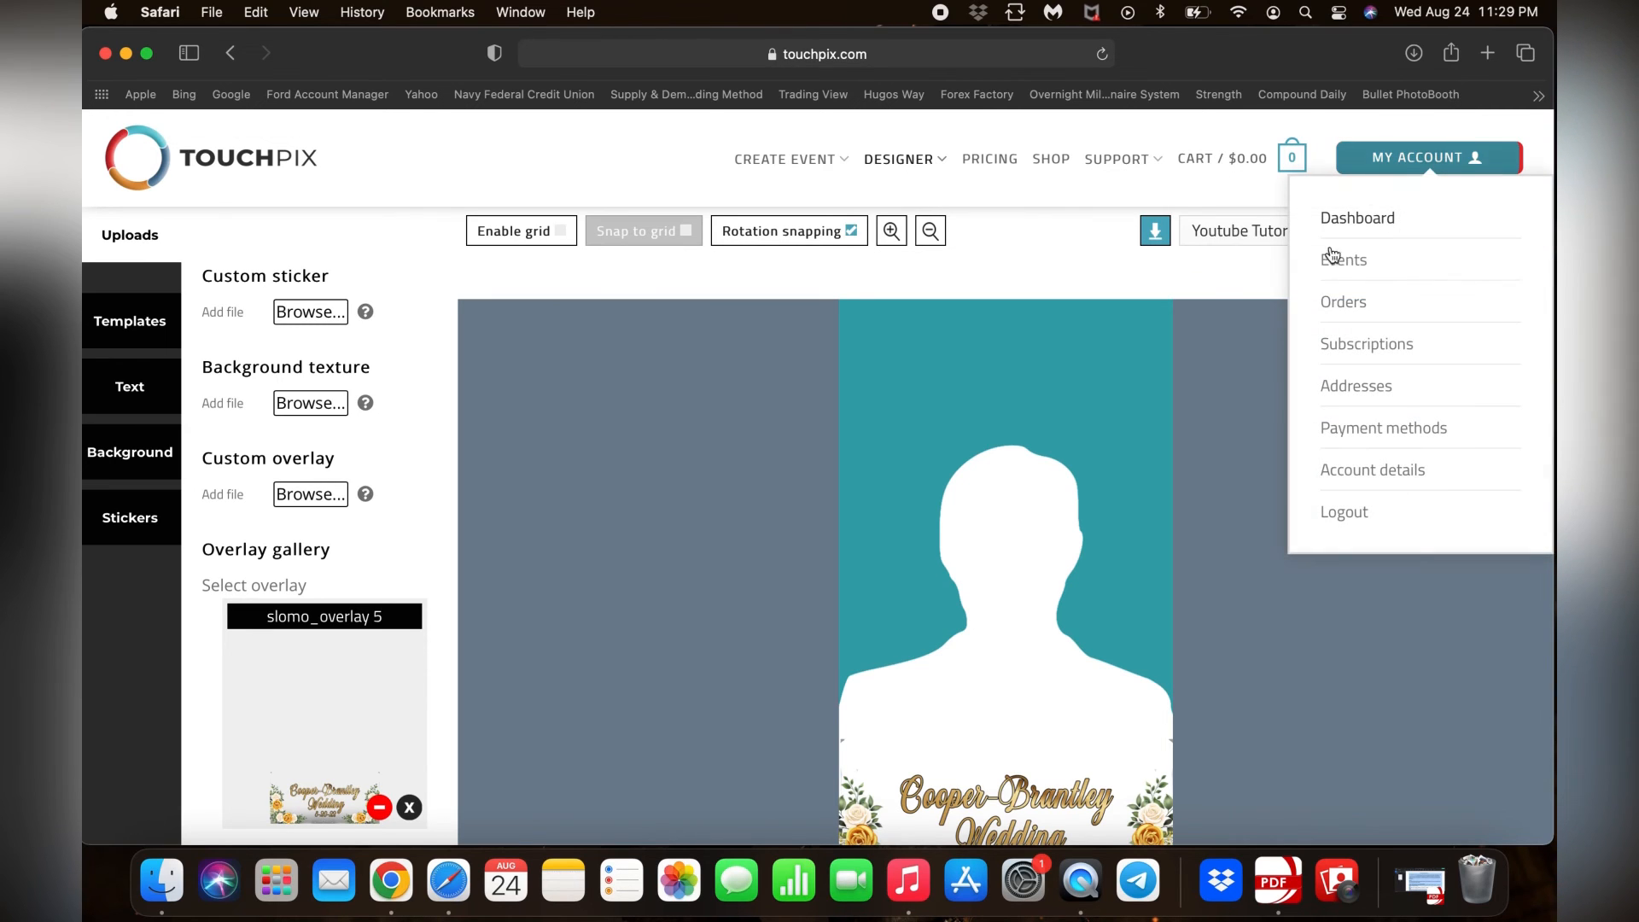
left_click(1344, 269)
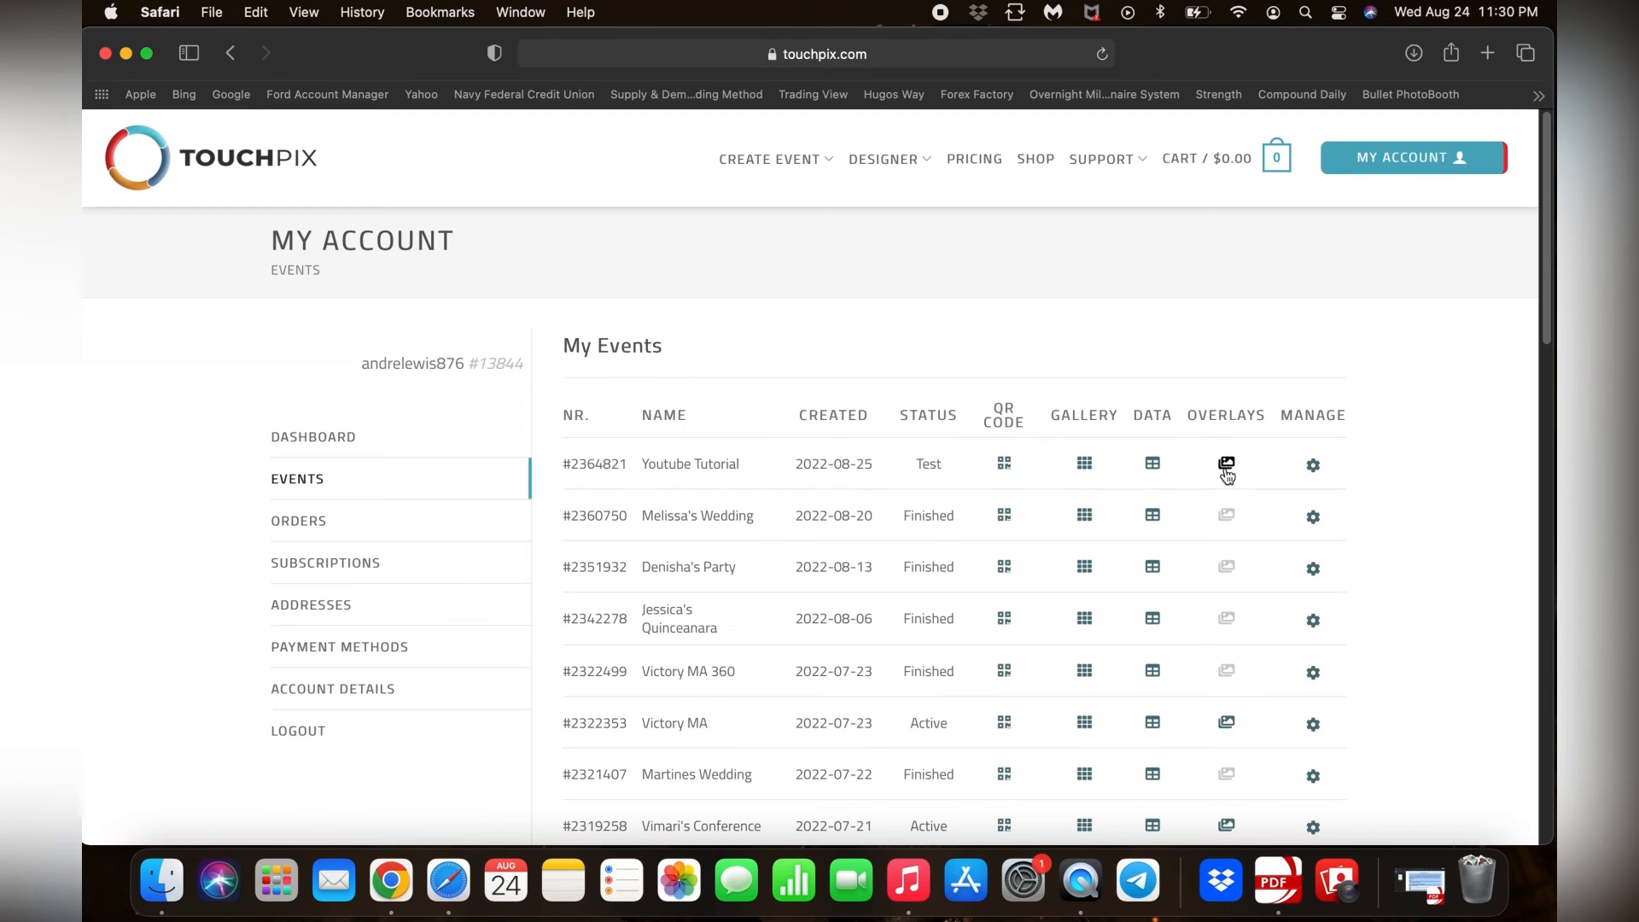
left_click(1313, 468)
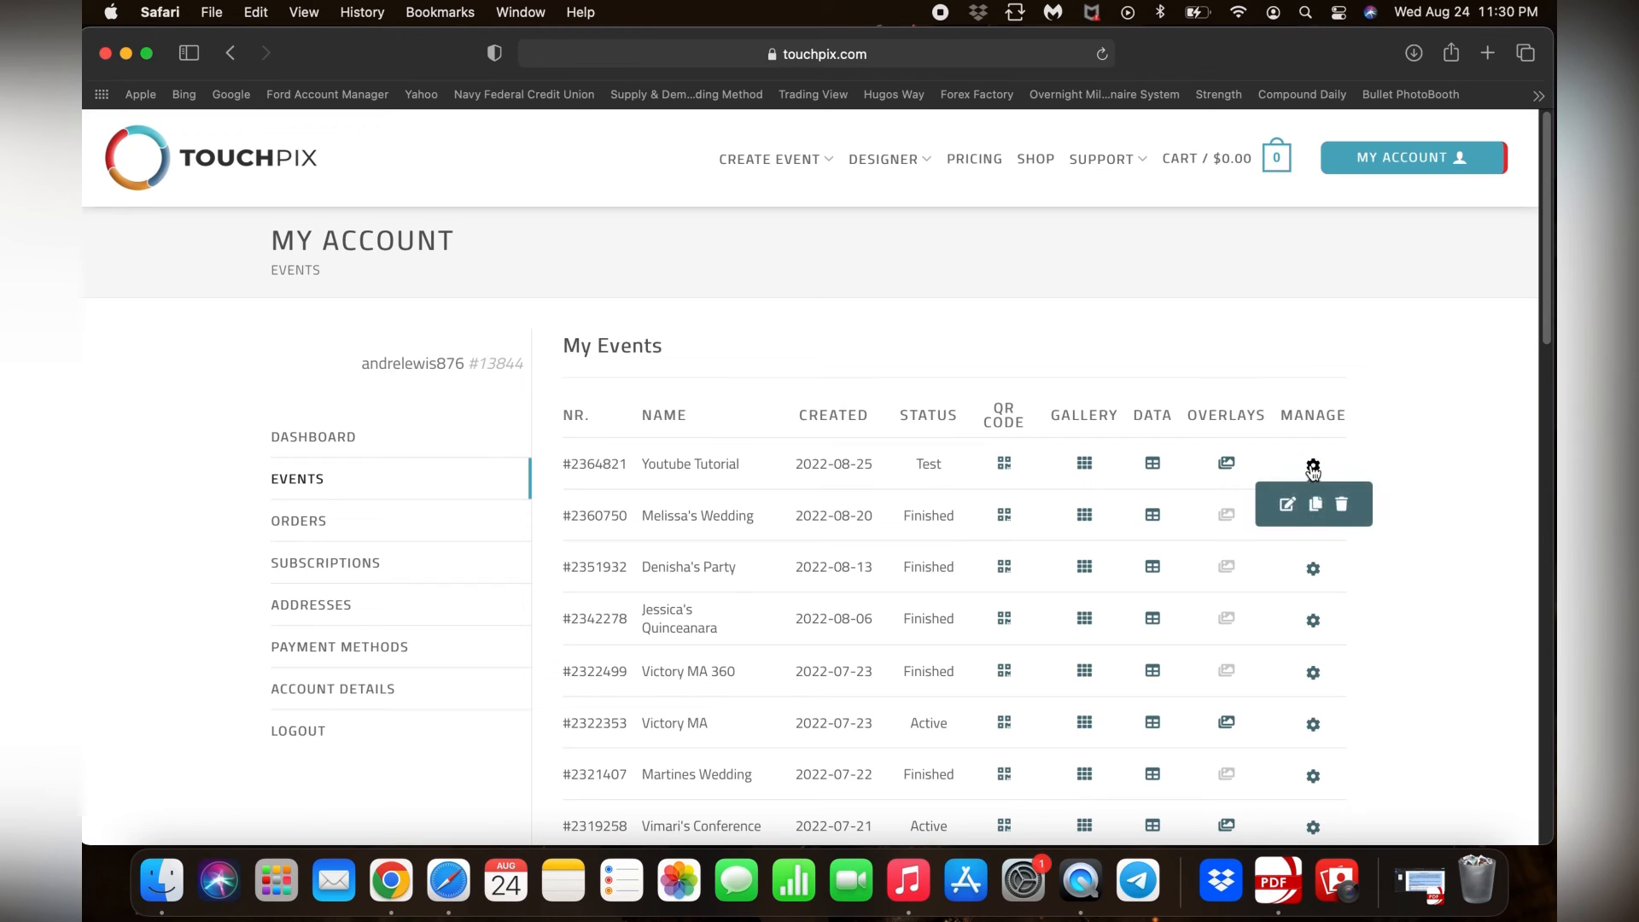
left_click(1317, 511)
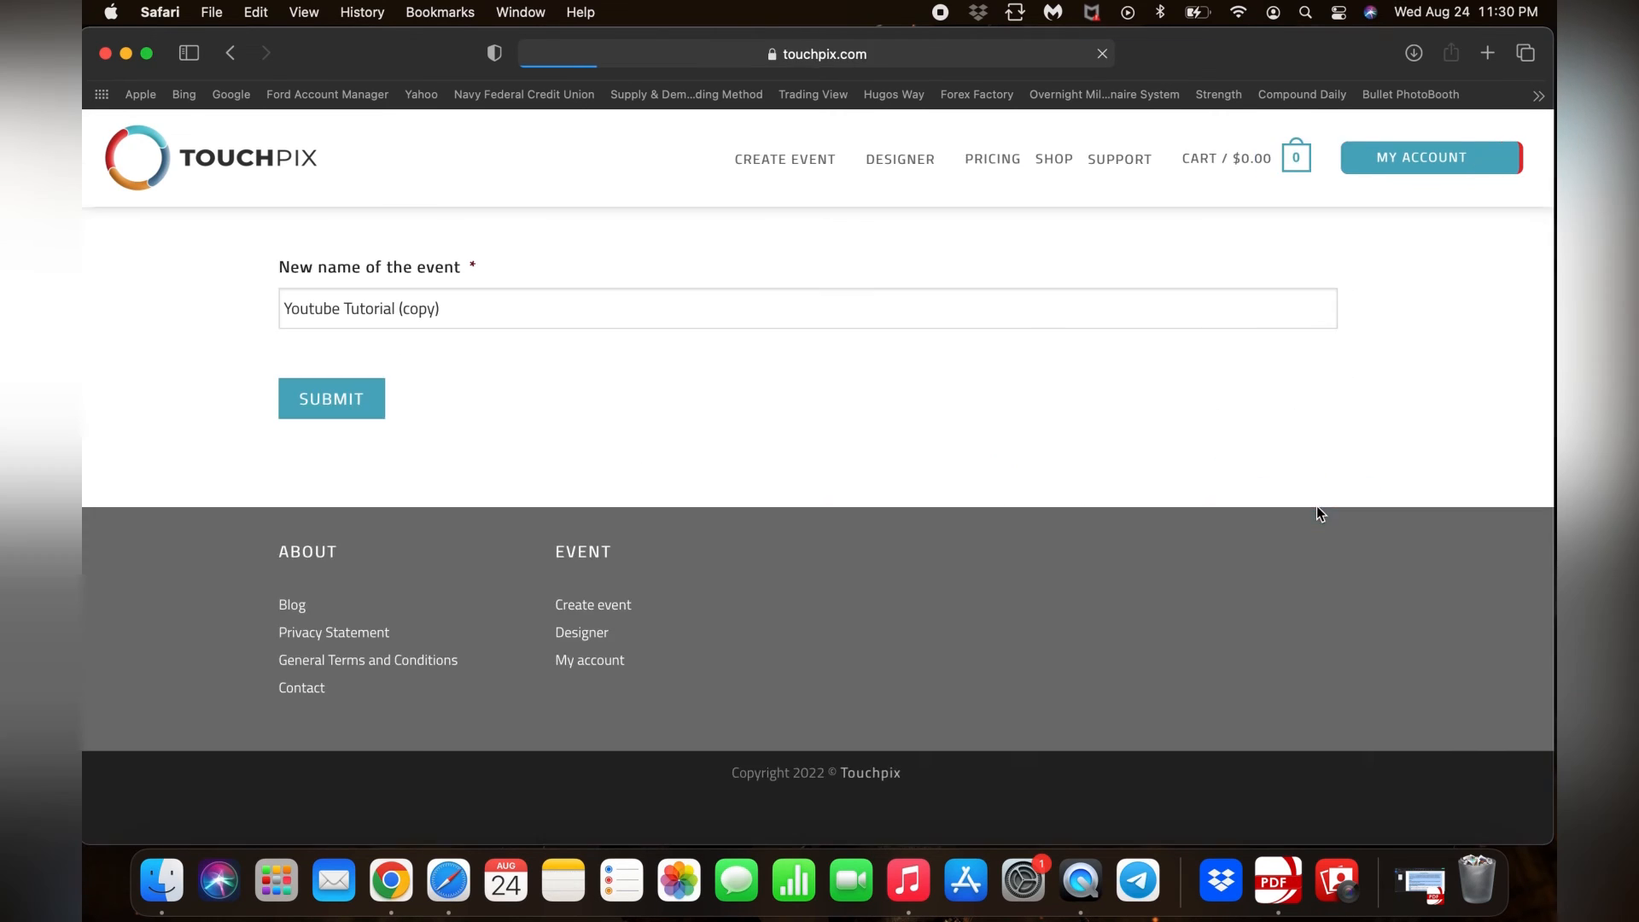
left_click(280, 275)
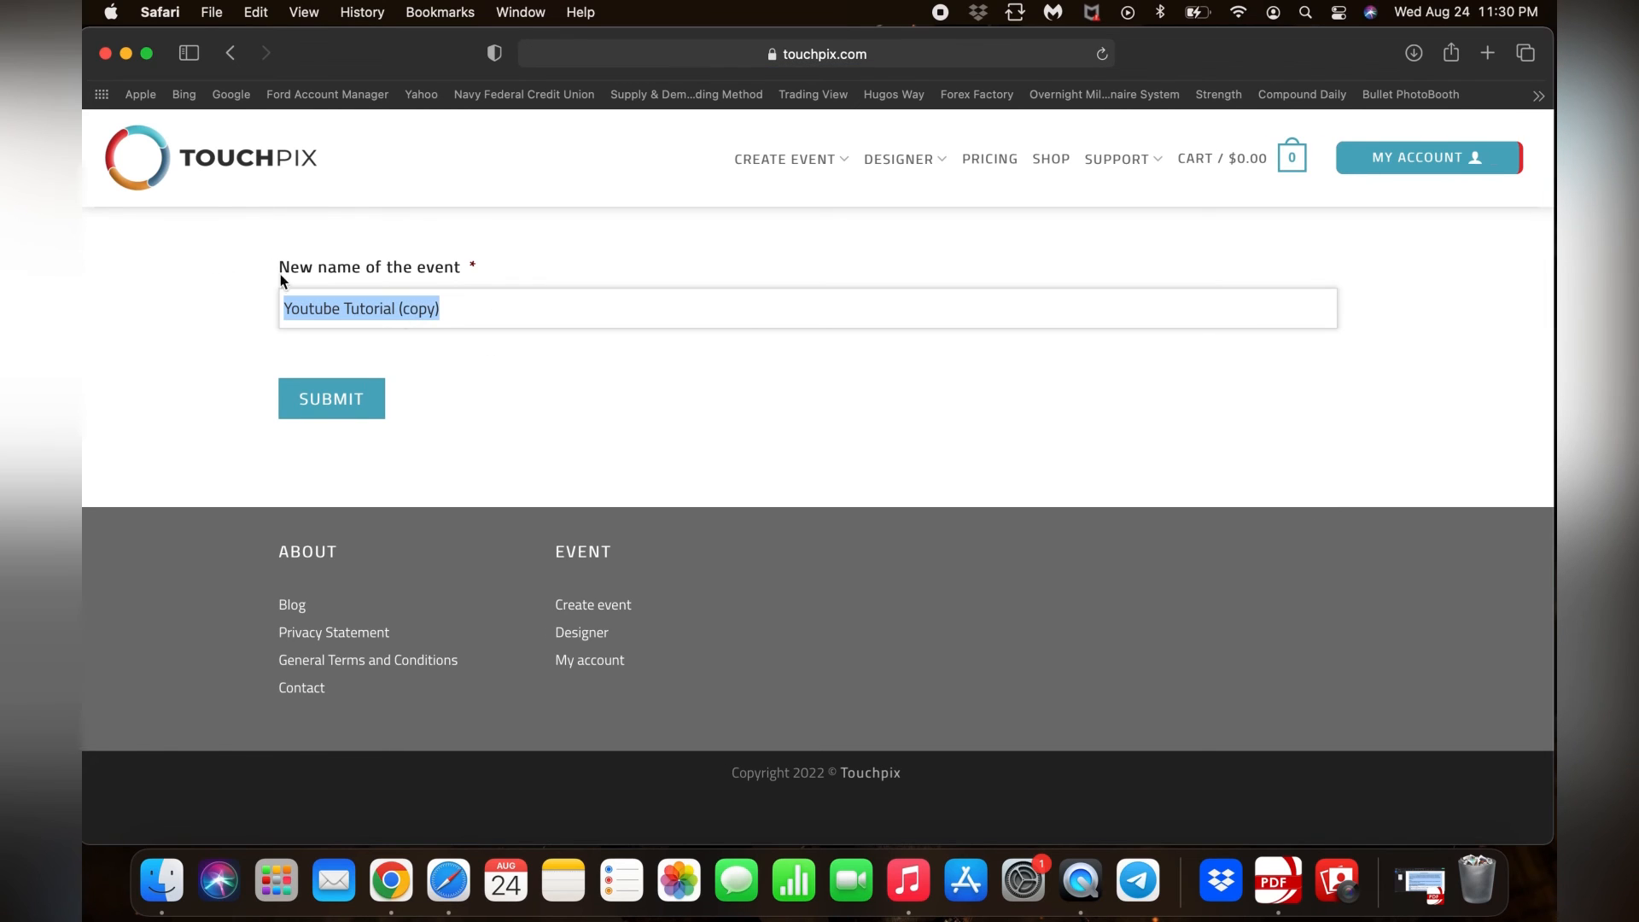
type("Youtube Du")
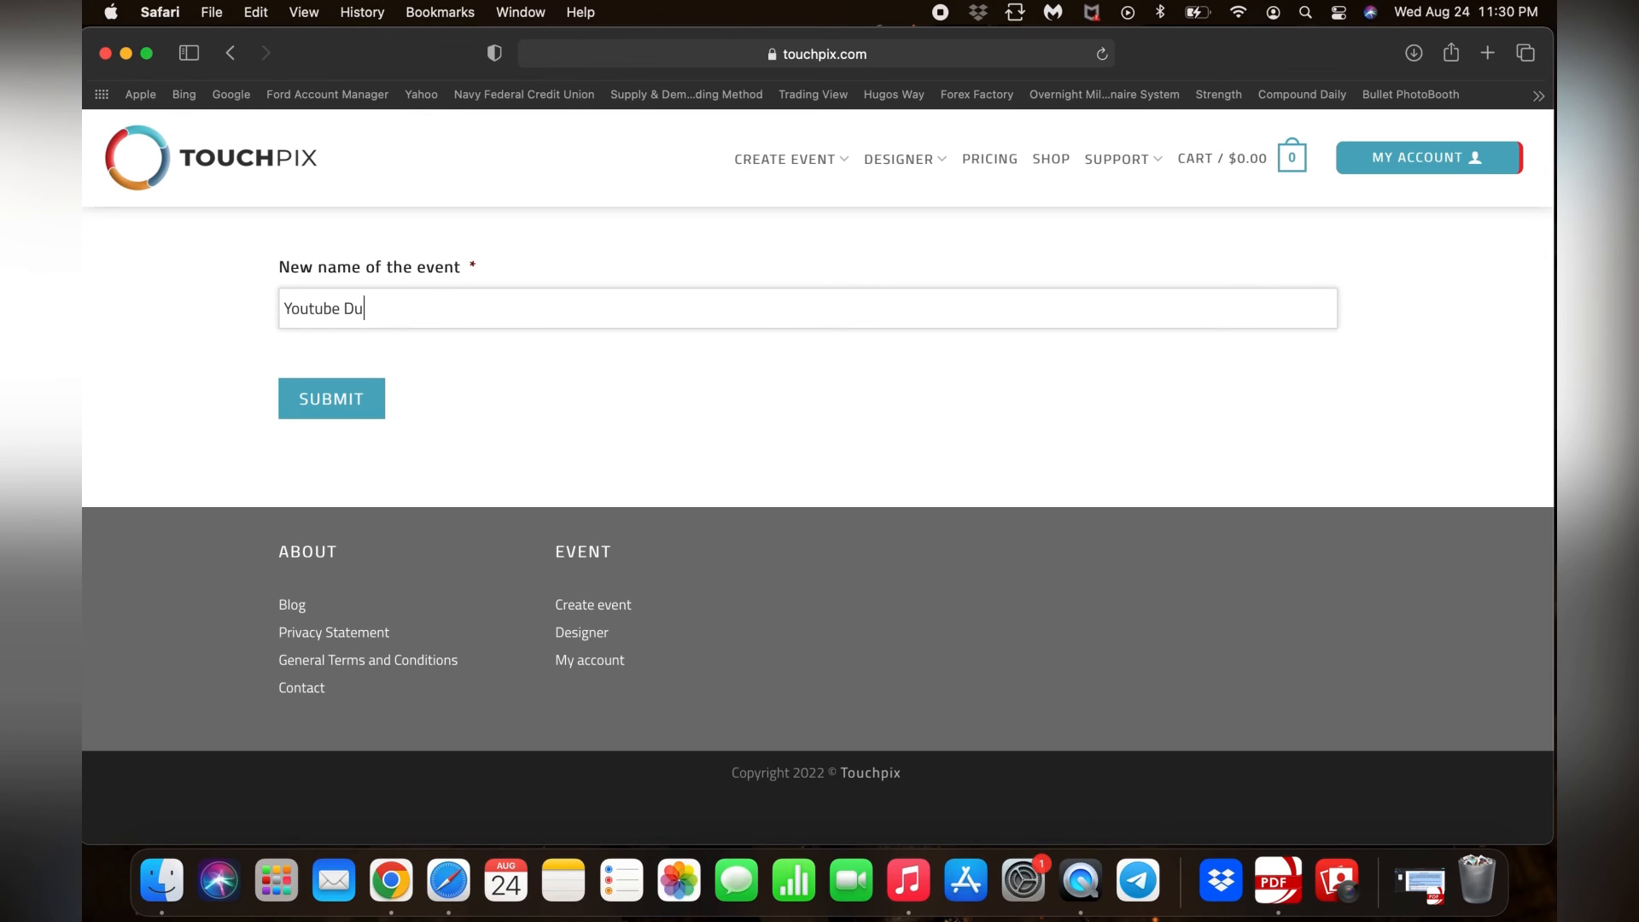
type("plicate")
left_click(335, 402)
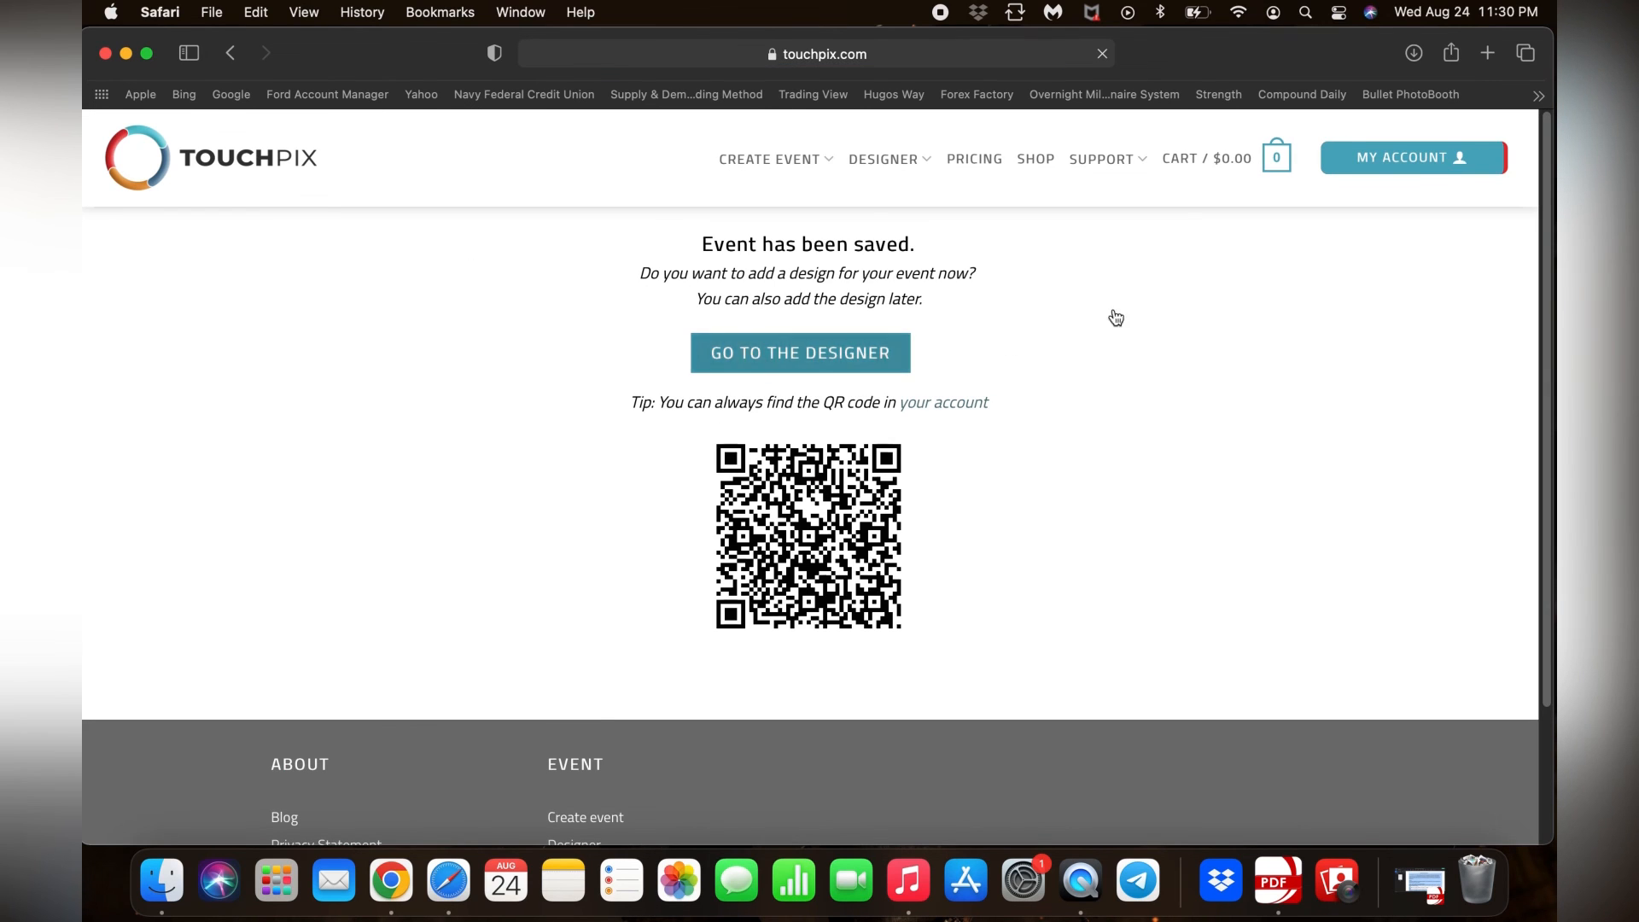
- Check the account's events list for the duplicated event and go to the Touchpix home page
mouse_move(1412, 157)
left_click(1336, 262)
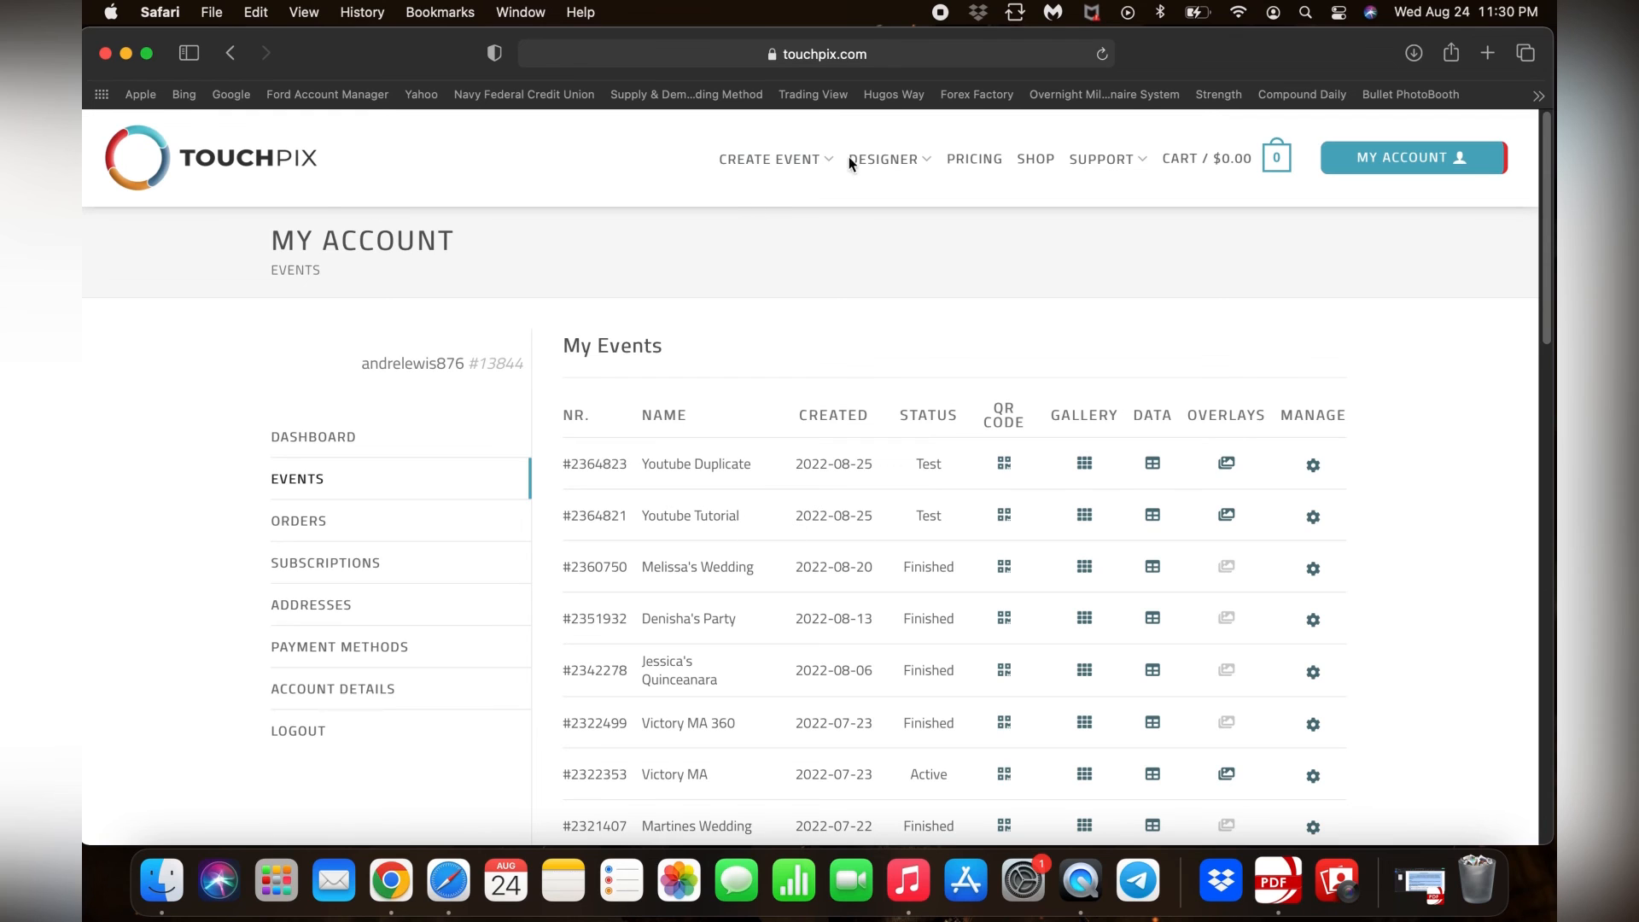
left_click(251, 166)
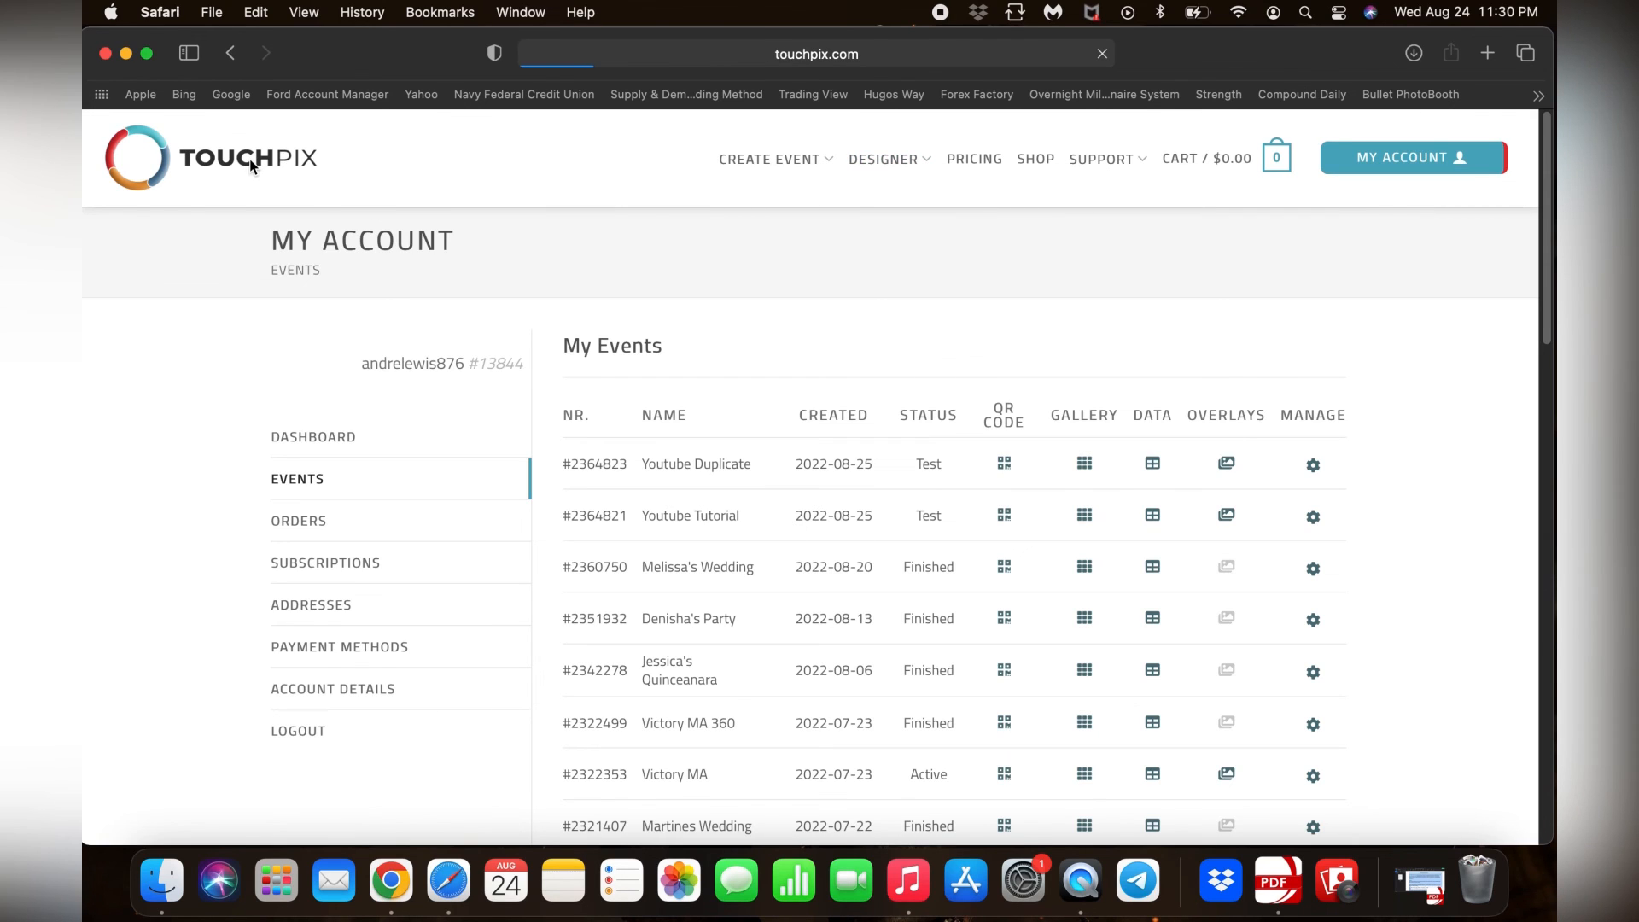